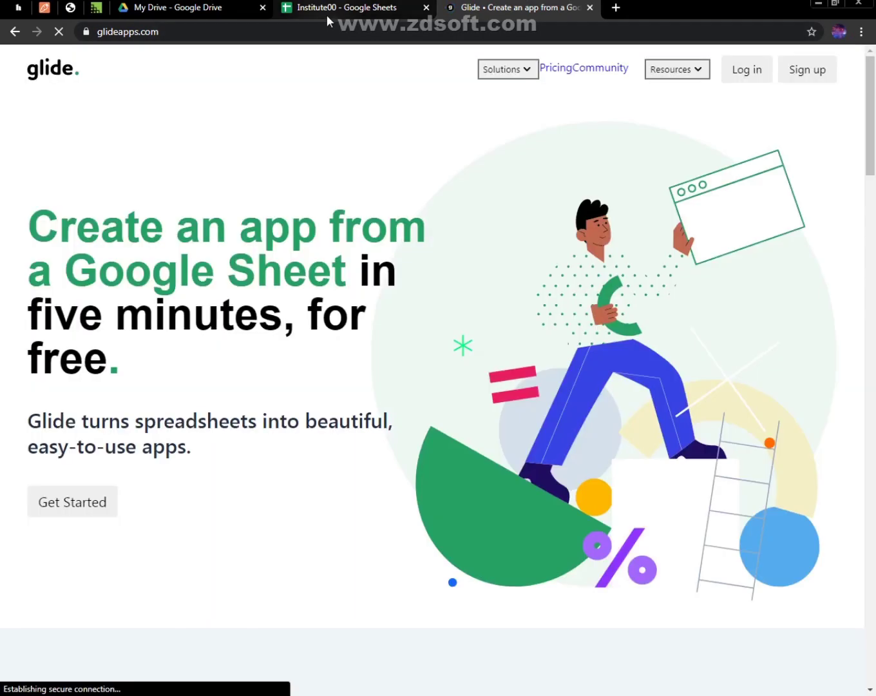
# Log in to Glide and open the Book Kart app to examine its book list and the Ncert chem details
pyautogui.click(742, 71)
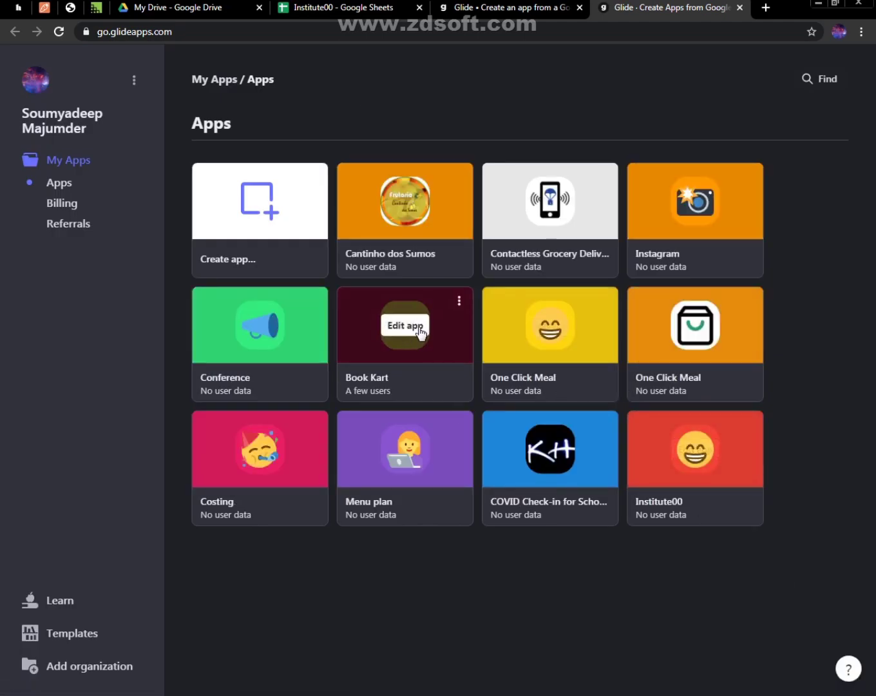
pyautogui.click(409, 332)
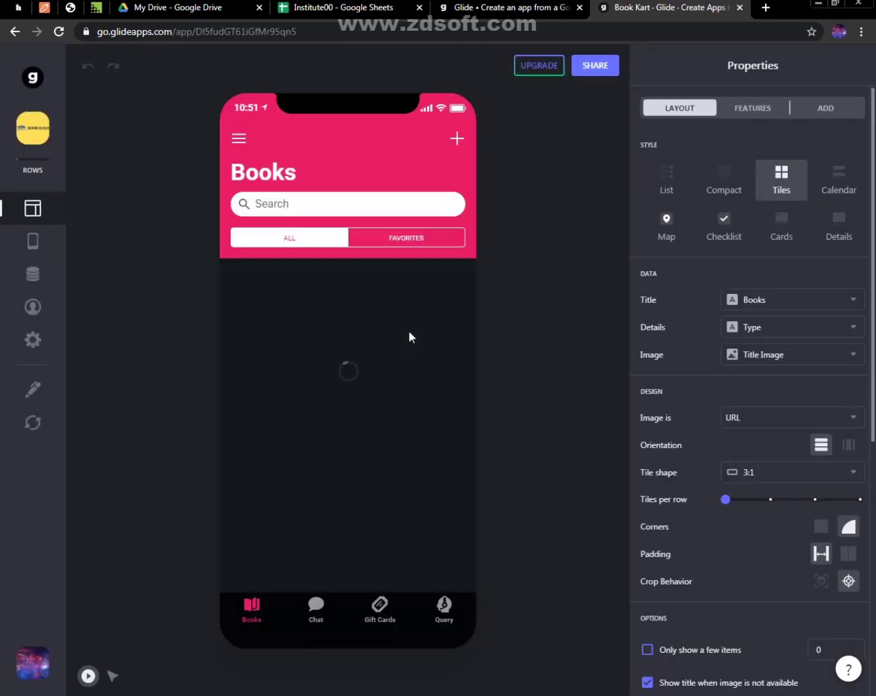
pyautogui.scroll(-5, 410, 355)
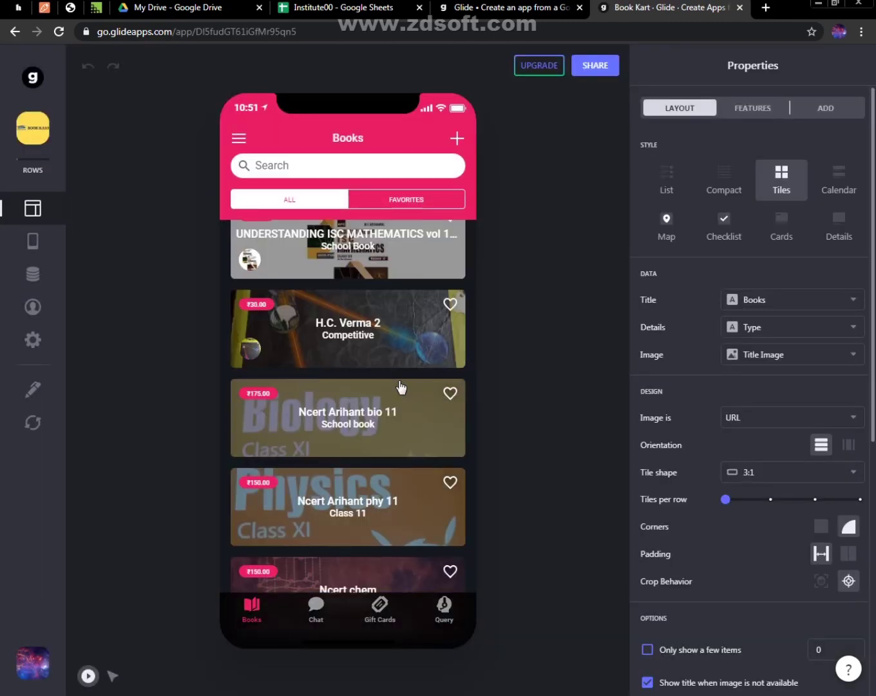
pyautogui.scroll(-1, 399, 390)
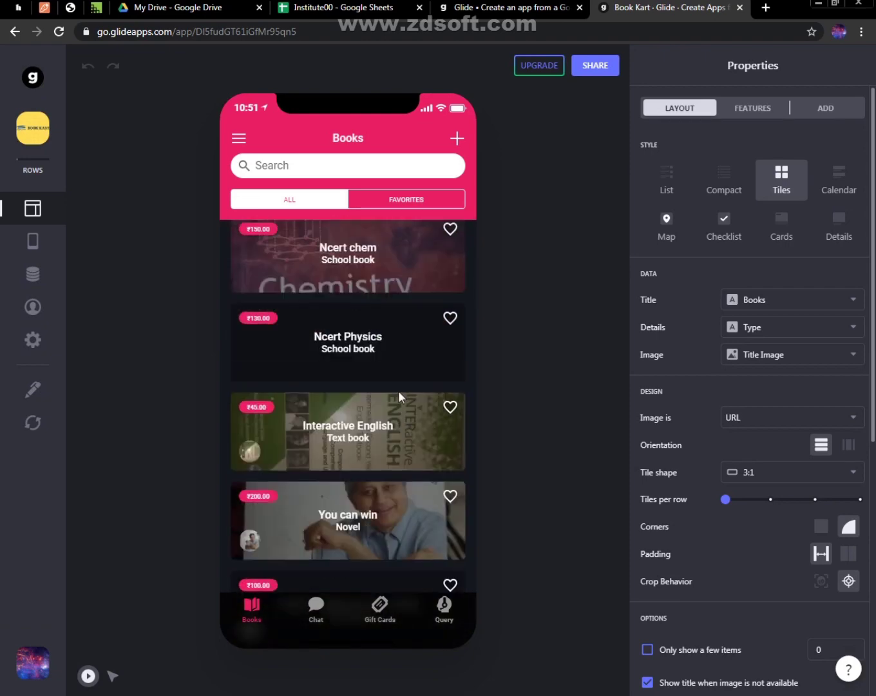
pyautogui.click(383, 280)
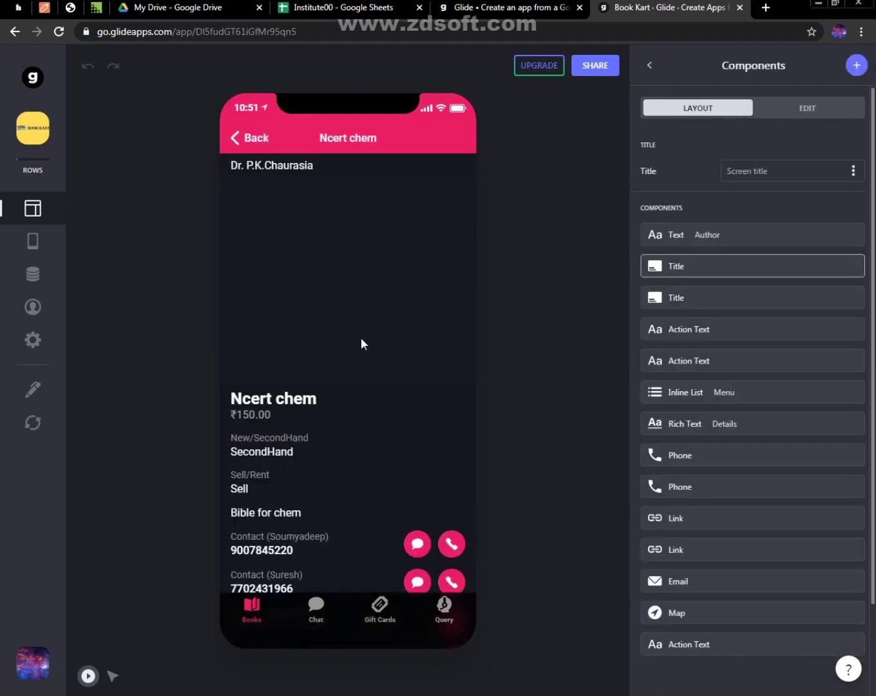
pyautogui.click(241, 141)
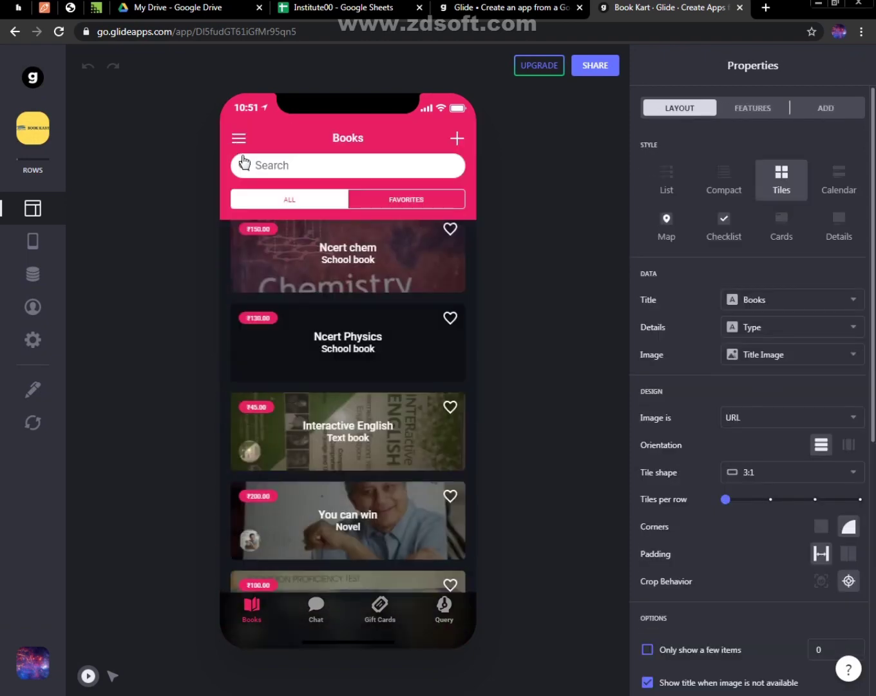
# Look through the app's Chat, Gift Cards, Query and Books screens, including the favorites filter
pyautogui.click(317, 608)
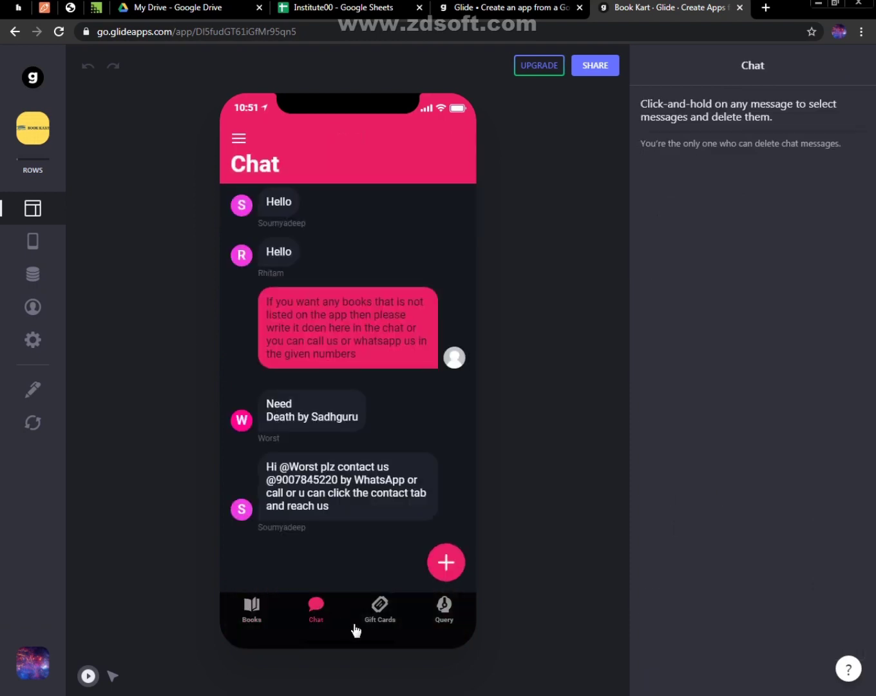
pyautogui.click(370, 623)
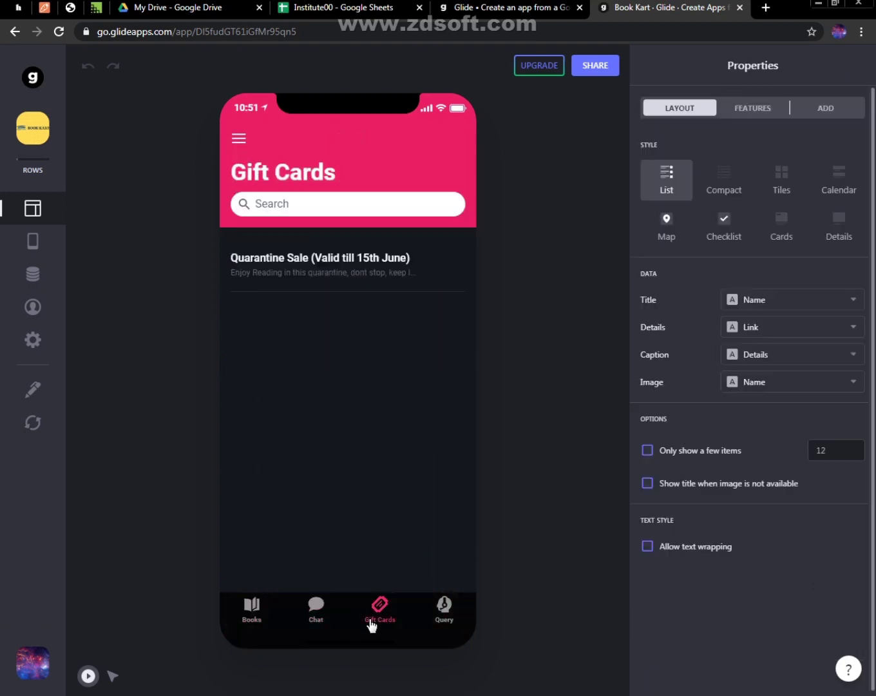
pyautogui.click(445, 612)
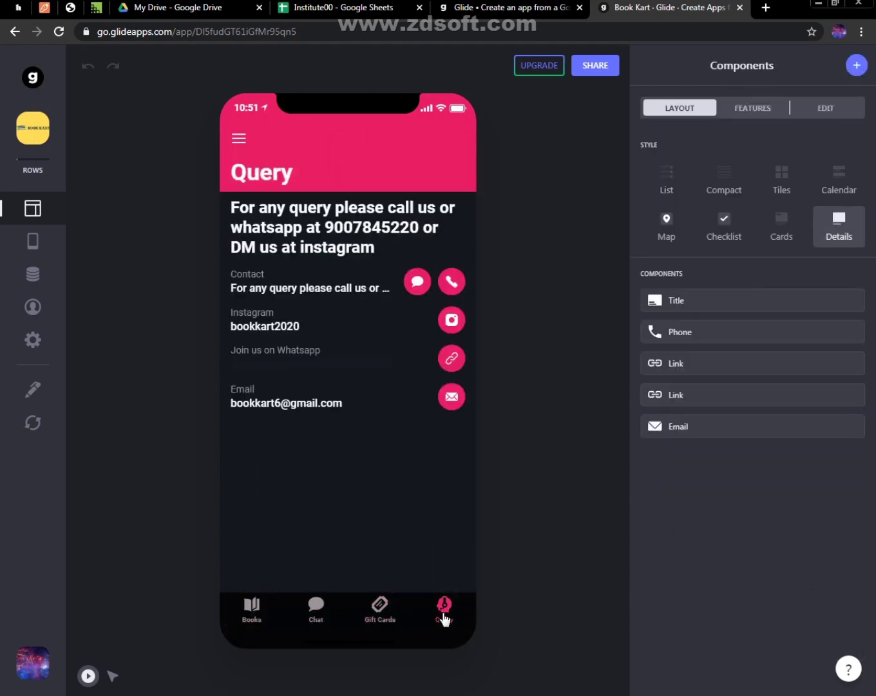
pyautogui.click(261, 619)
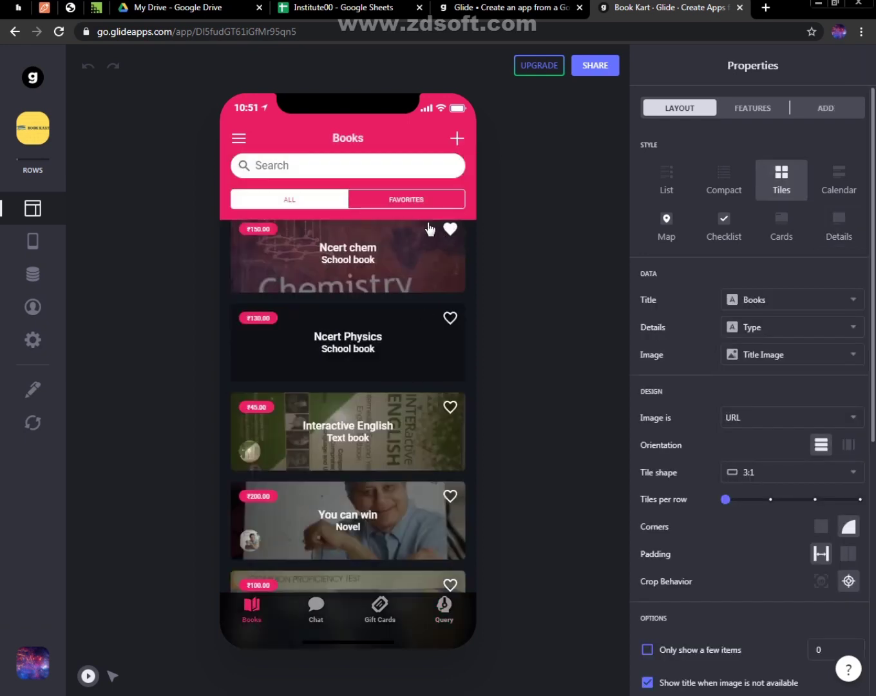
pyautogui.click(425, 199)
pyautogui.click(304, 235)
# Examine the fields of the new book entry form from Name of Book to Address, then cancel the form
pyautogui.click(459, 138)
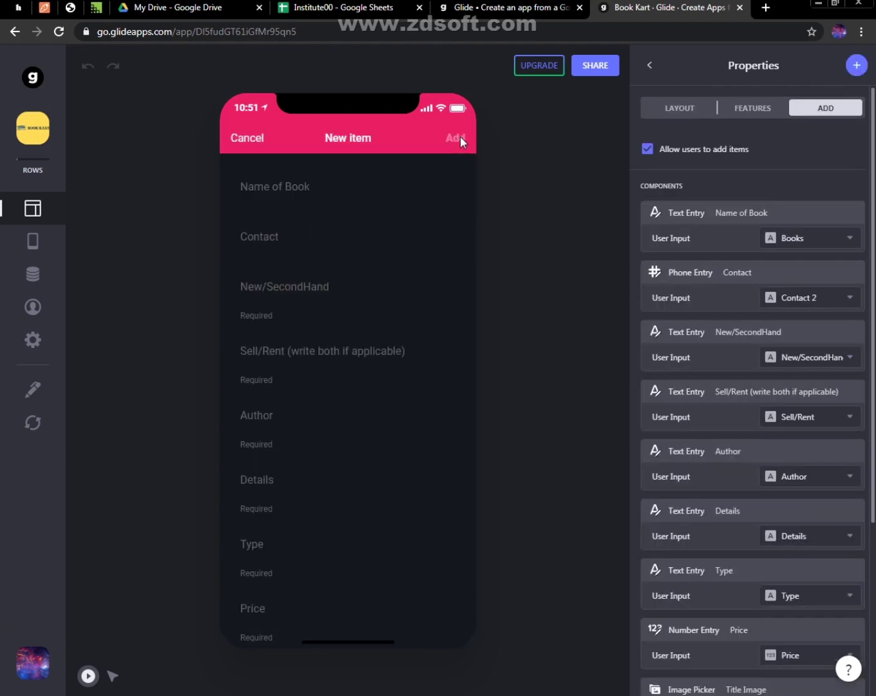
pyautogui.click(294, 188)
pyautogui.click(280, 234)
pyautogui.click(271, 297)
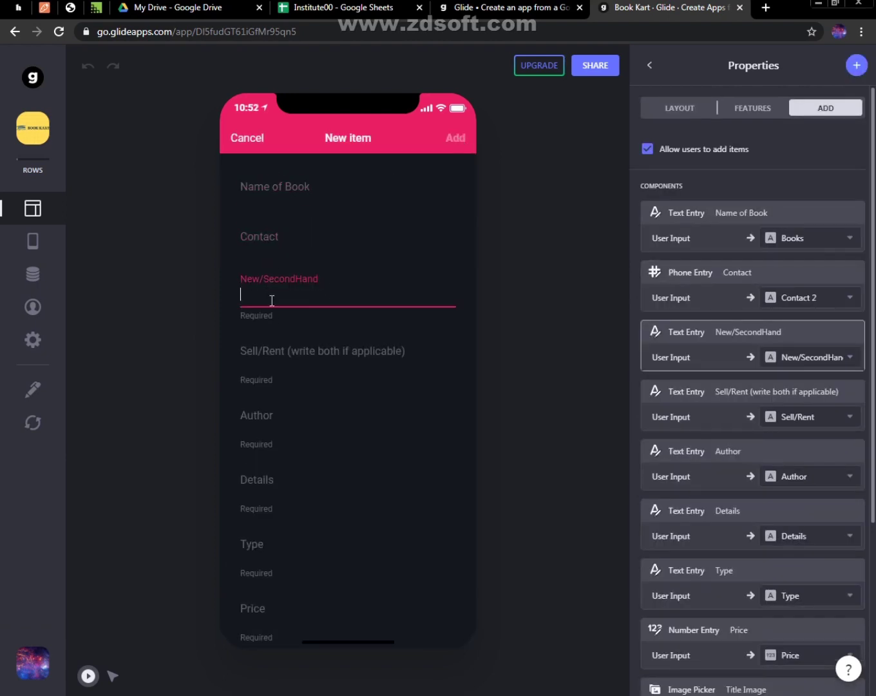
pyautogui.click(274, 348)
pyautogui.click(282, 487)
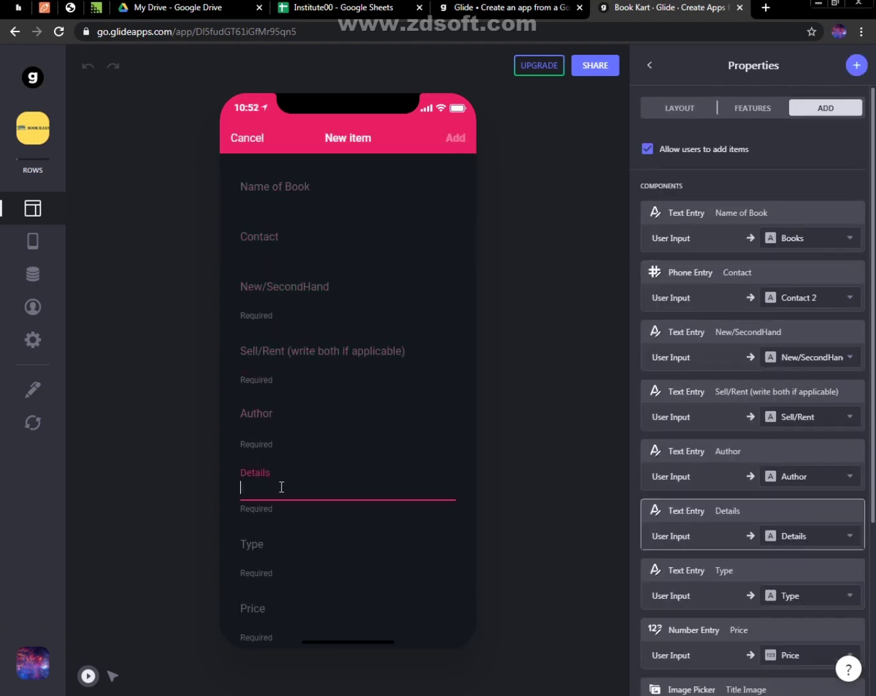
pyautogui.click(272, 548)
pyautogui.click(266, 598)
pyautogui.scroll(-1, 266, 604)
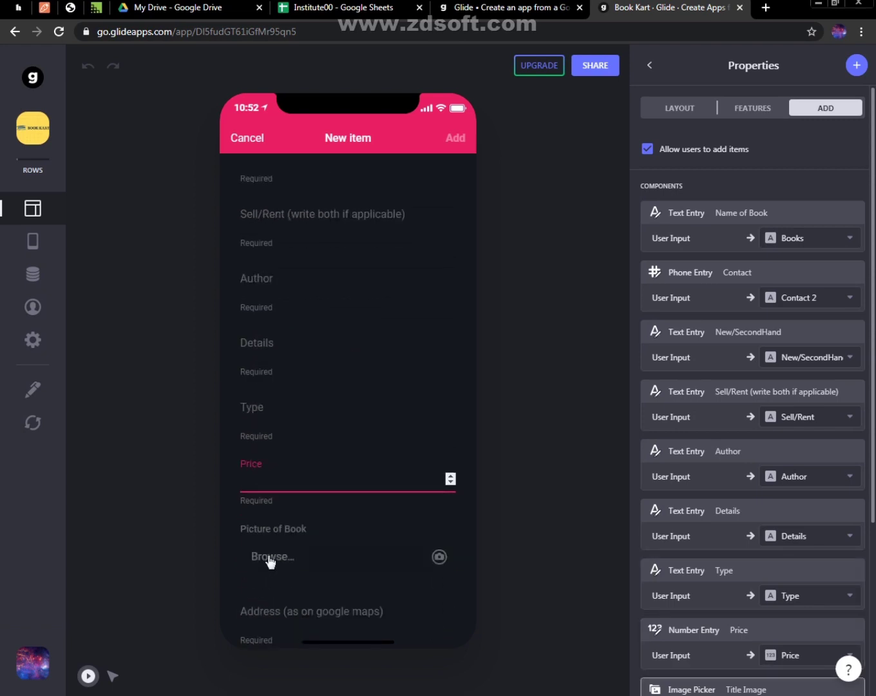
pyautogui.click(287, 610)
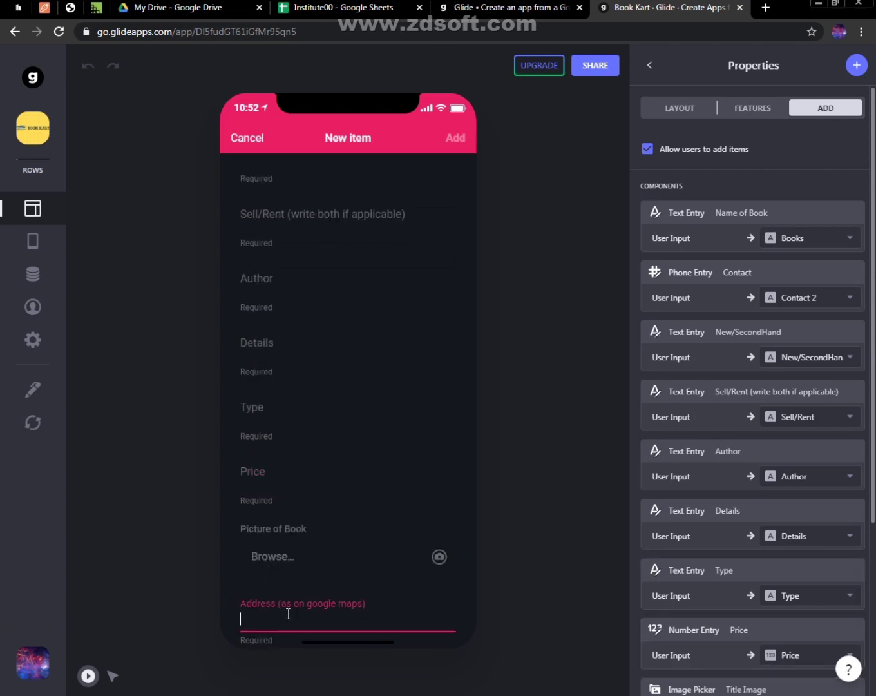
pyautogui.click(245, 137)
pyautogui.click(239, 139)
pyautogui.click(472, 179)
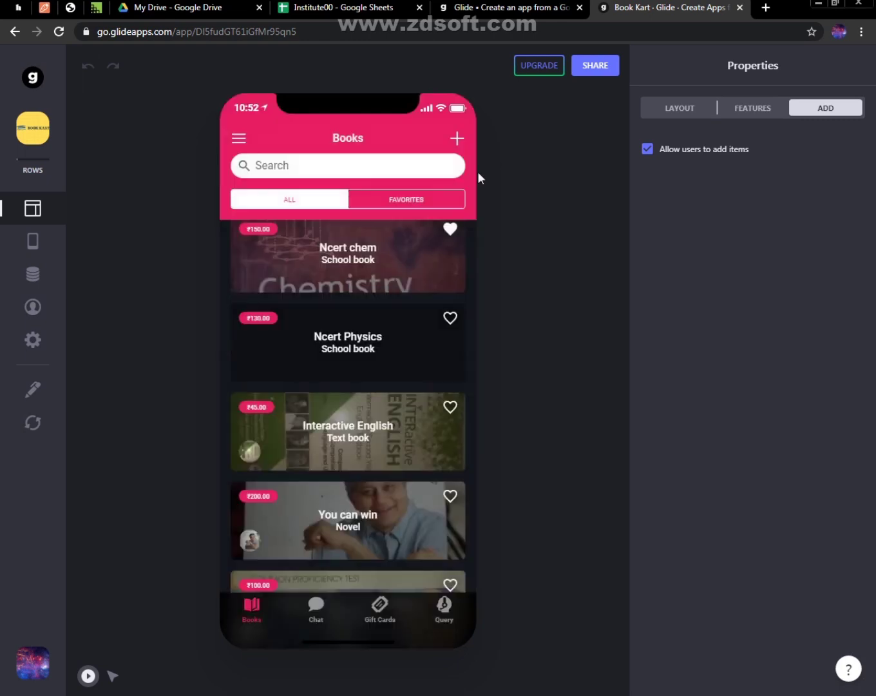
# Return to the app overview and create a new app from the Institute00 Google Sheet
pyautogui.click(14, 34)
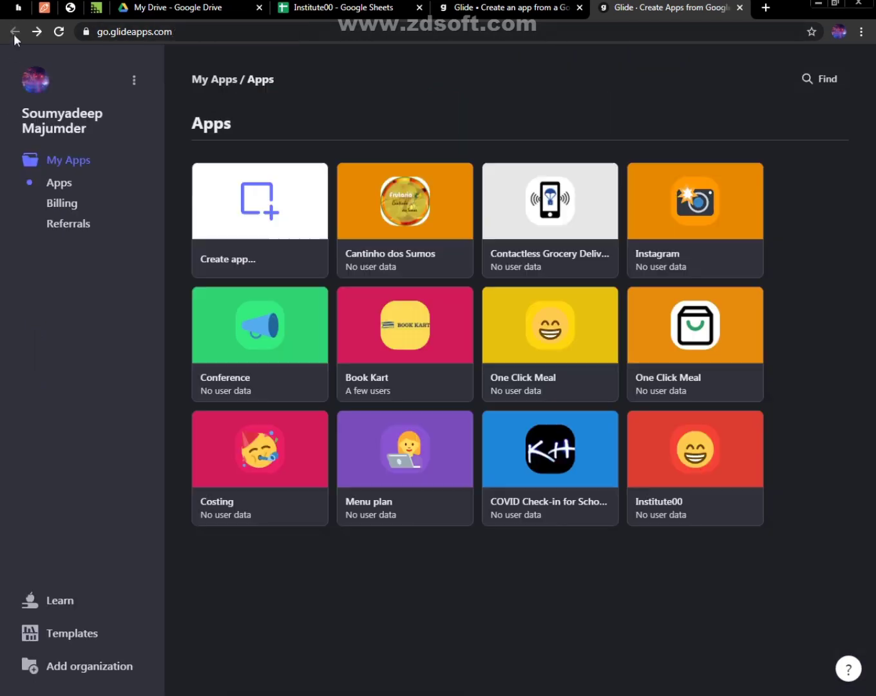
pyautogui.moveTo(263, 195)
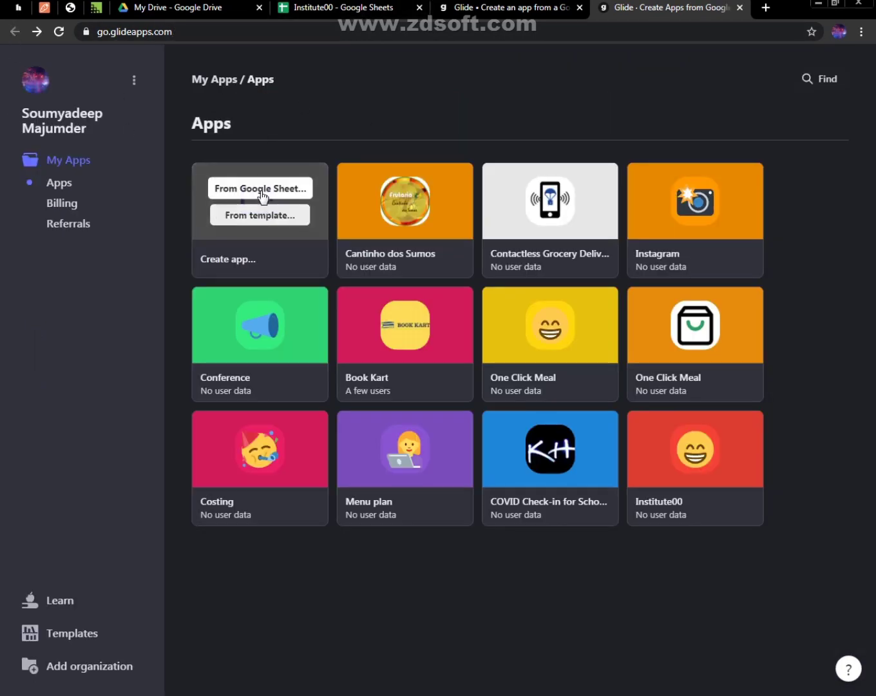
pyautogui.click(340, 7)
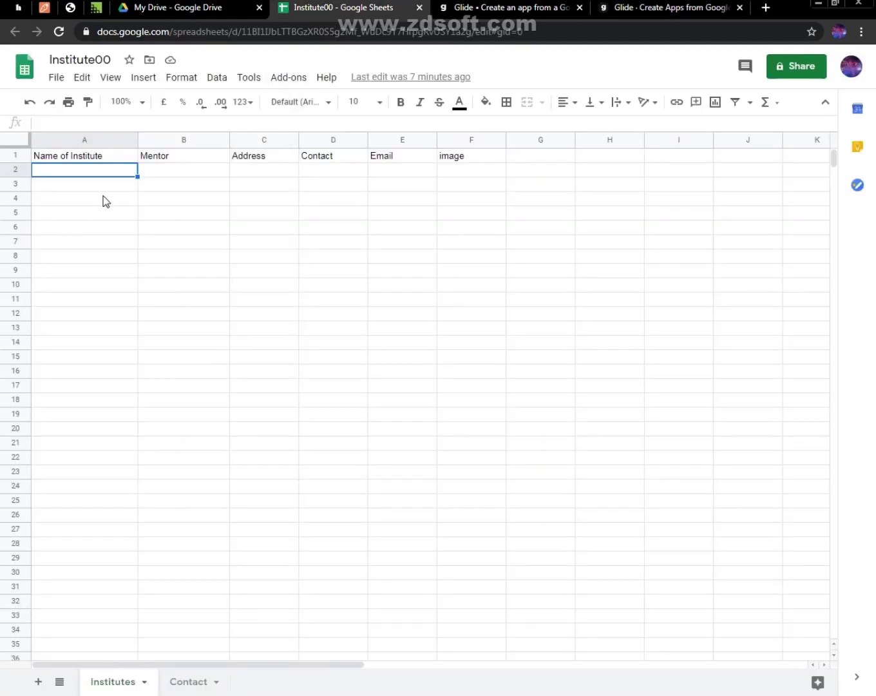
pyautogui.click(592, 6)
pyautogui.moveTo(281, 215)
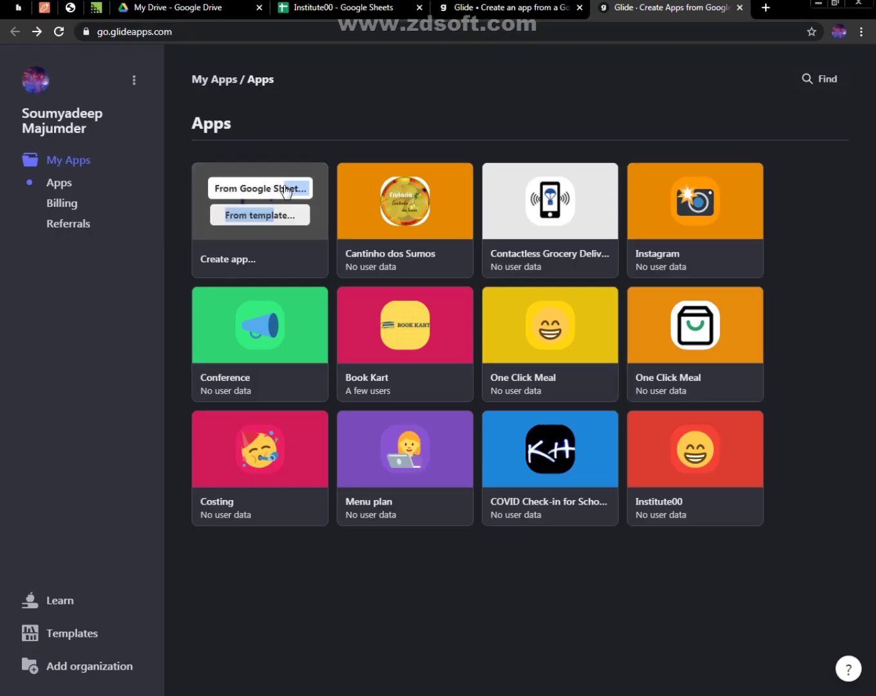
pyautogui.click(282, 187)
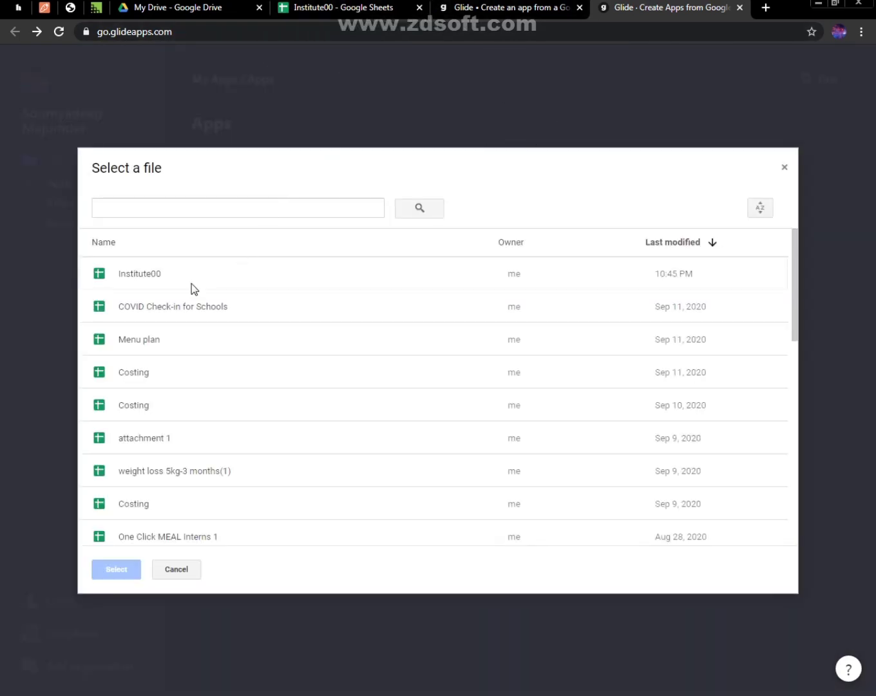
pyautogui.doubleClick(138, 277)
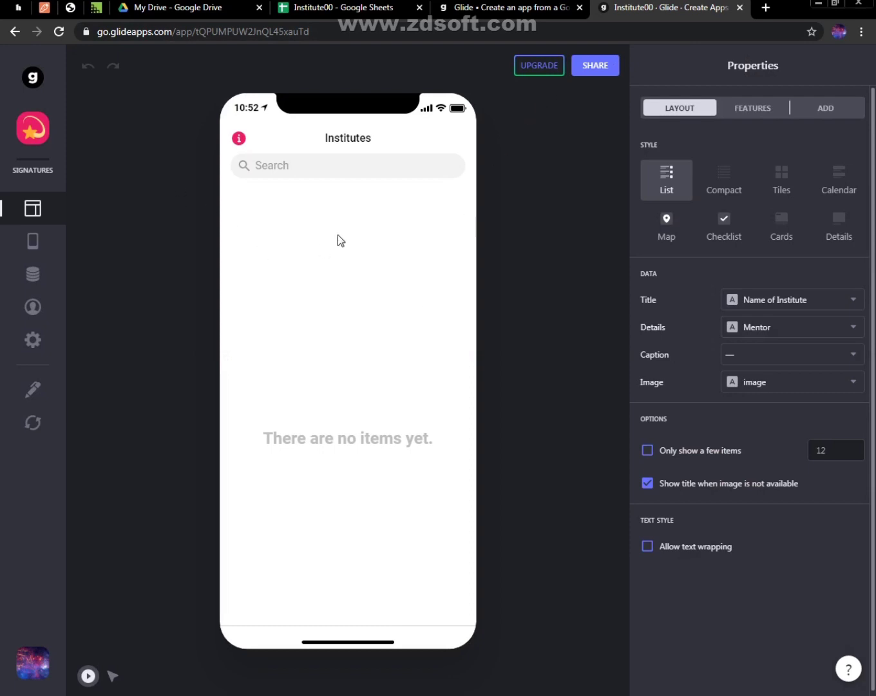
# Switch to the Institute00 spreadsheet in Google Sheets and replace the Mentor header in B1 with "Doctor"
pyautogui.click(348, 6)
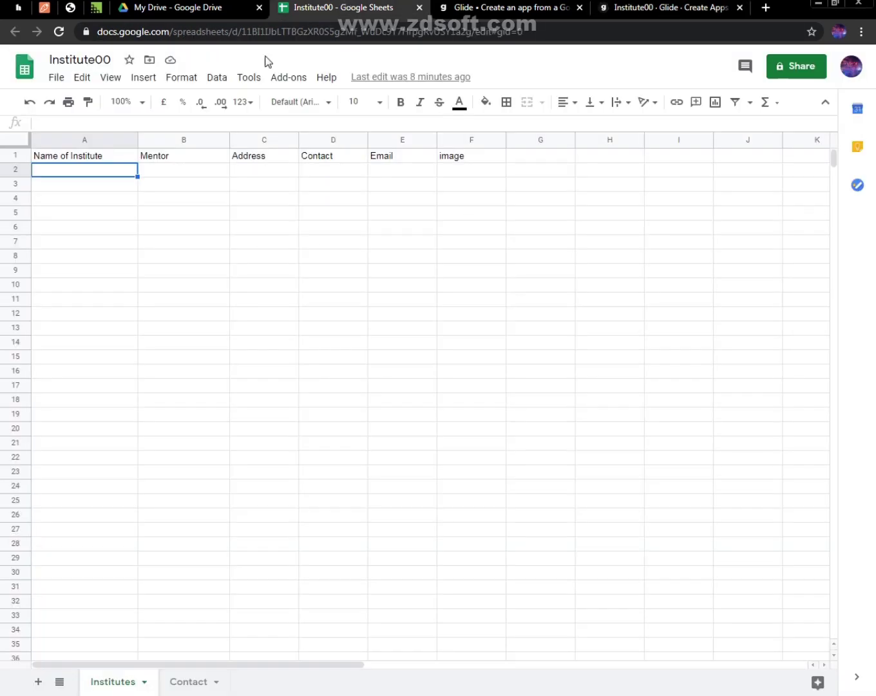
pyautogui.click(164, 161)
pyautogui.write('Doc')
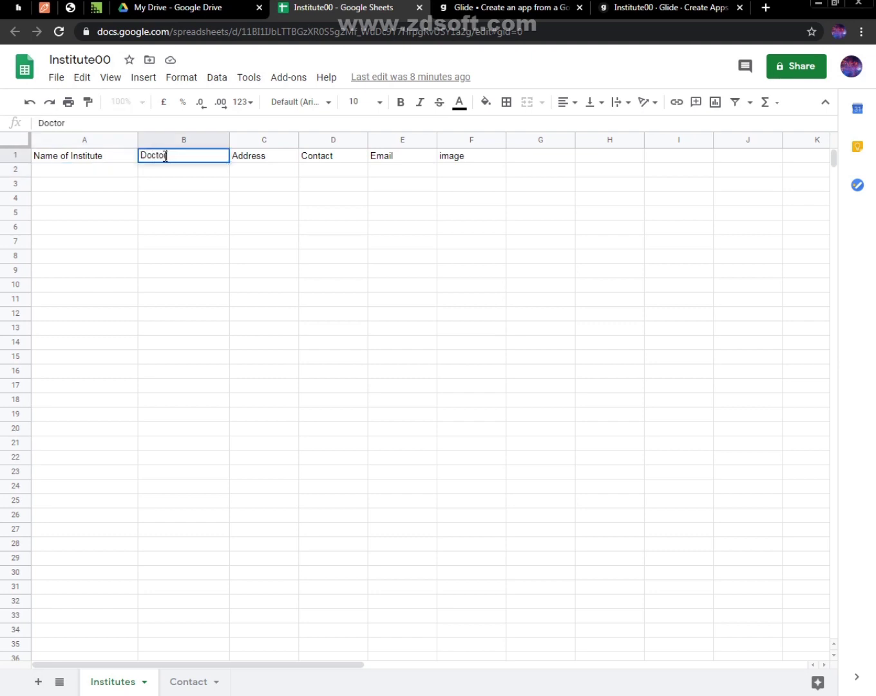
pyautogui.press('Return')
pyautogui.click(118, 174)
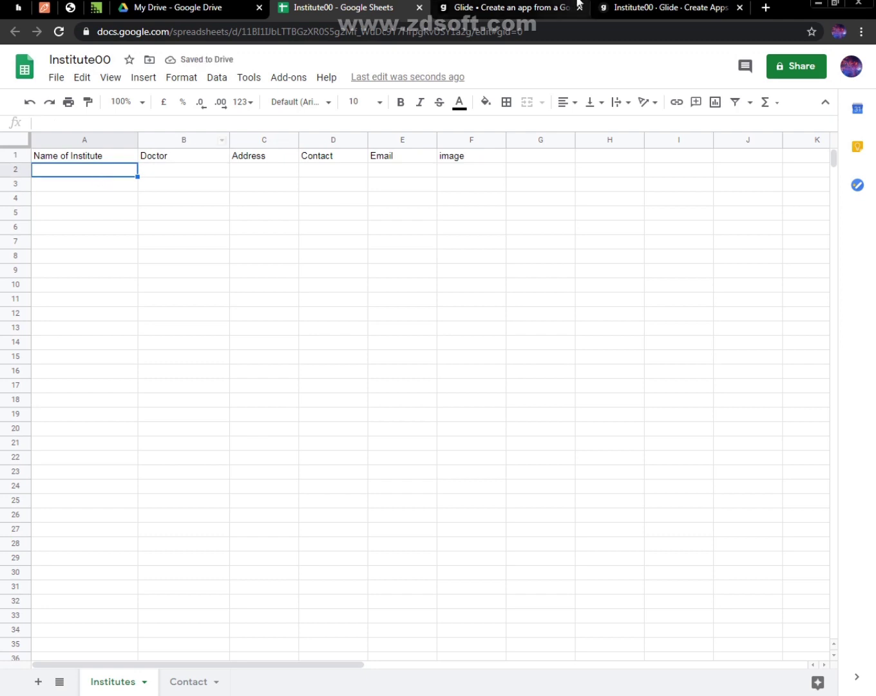
# In the Institutes sheet of Institute00, set header A1 to "Name of Doctor" and header B1 to "Specialization"
pyautogui.click(108, 160)
pyautogui.doubleClick(107, 154)
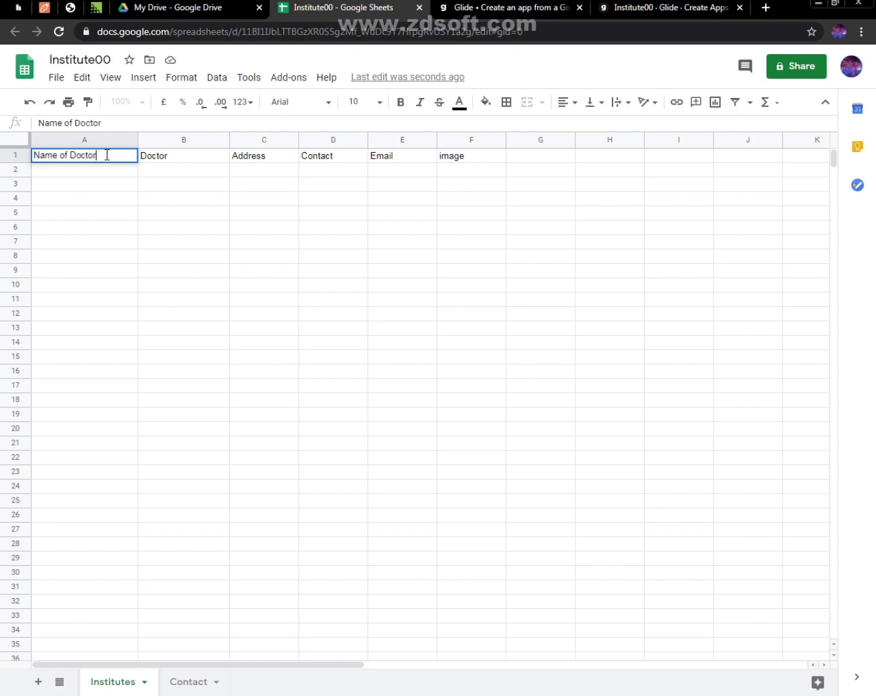
pyautogui.click(160, 160)
pyautogui.write('Specialization')
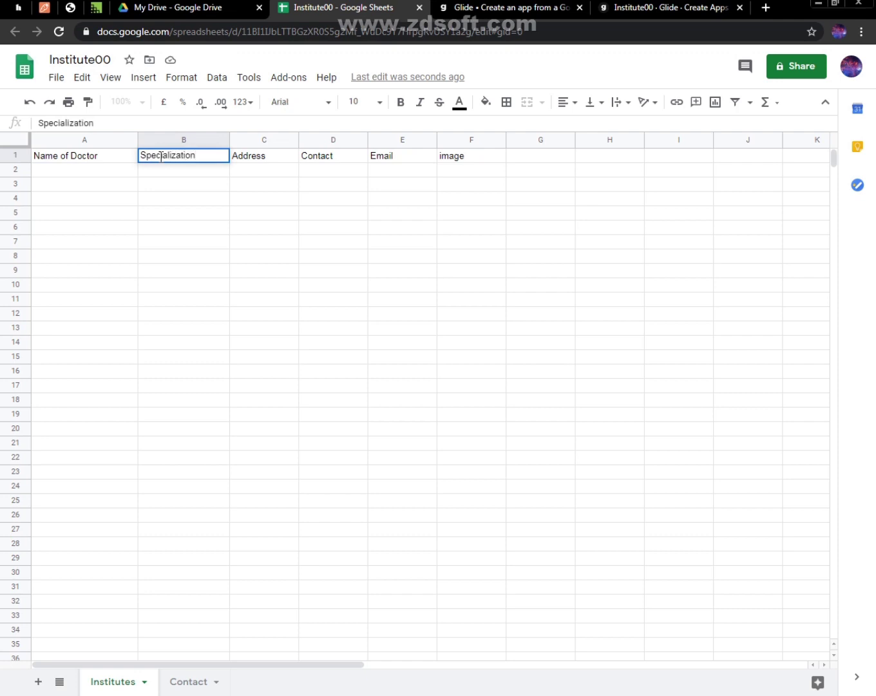
pyautogui.click(102, 169)
# Search Google Images for "doctors" in a new browser tab and select the first portrait result
pyautogui.click(669, 7)
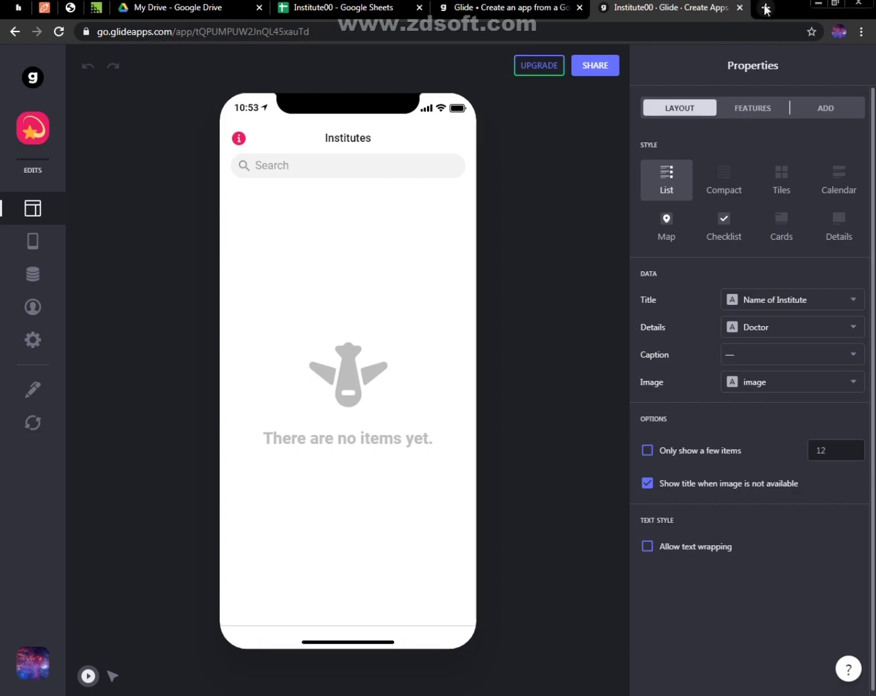
pyautogui.click(765, 7)
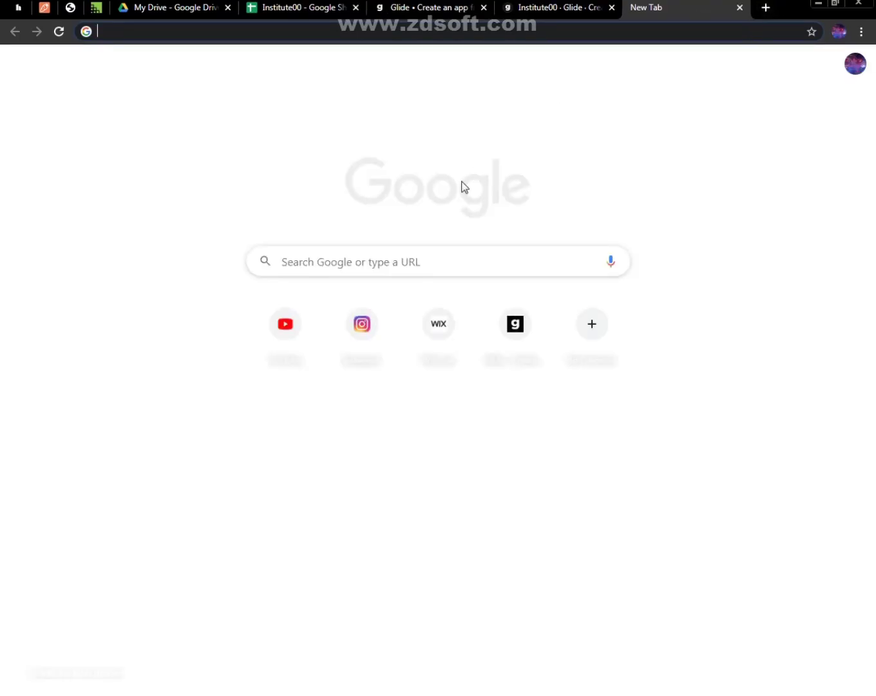
pyautogui.write('docto')
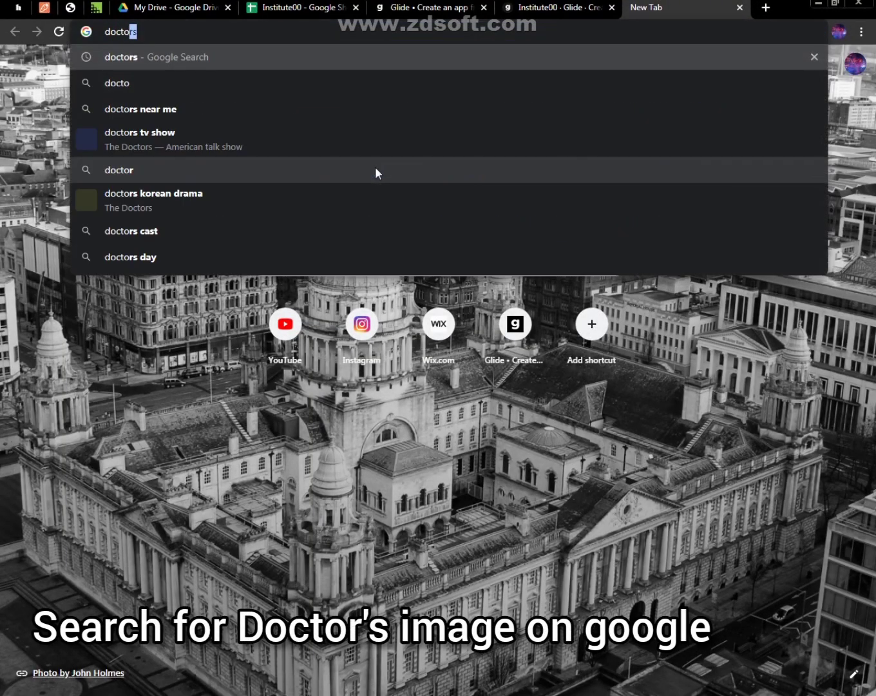
pyautogui.press('Return')
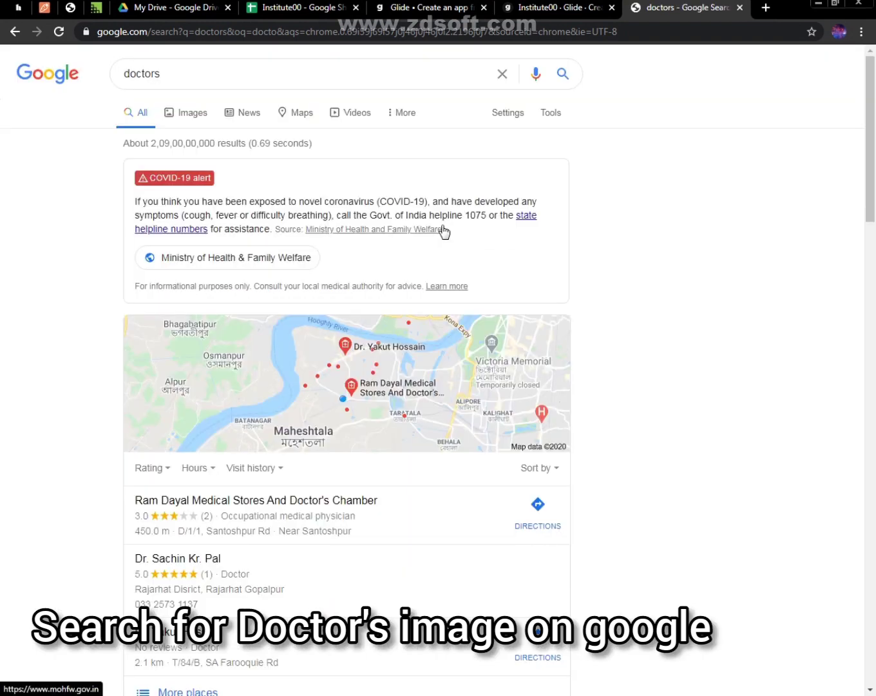
pyautogui.click(172, 108)
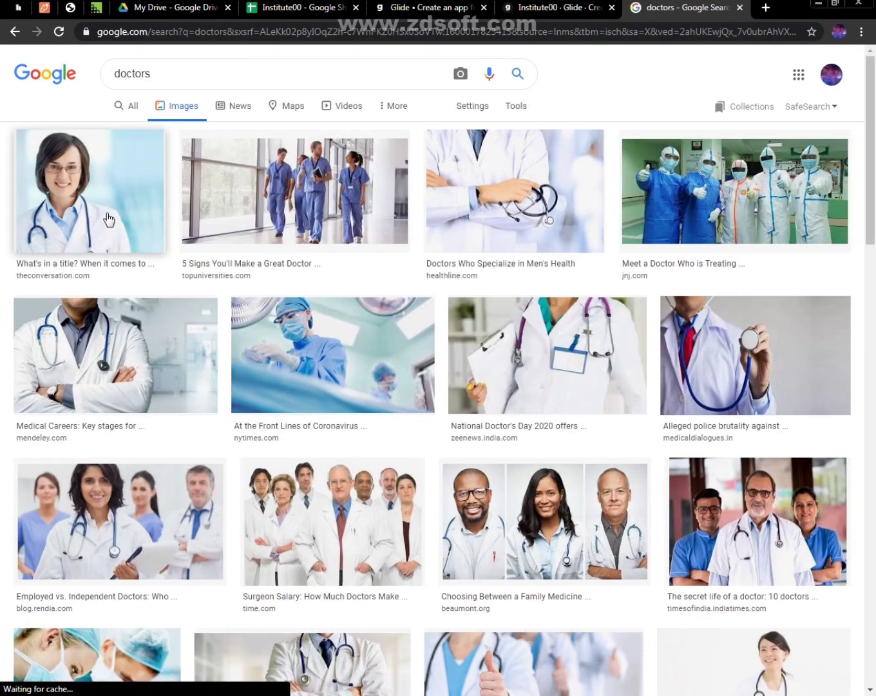
pyautogui.click(71, 165)
# Switch to Google Drive and create a folder named "glideapp" in My Drive
pyautogui.click(195, 5)
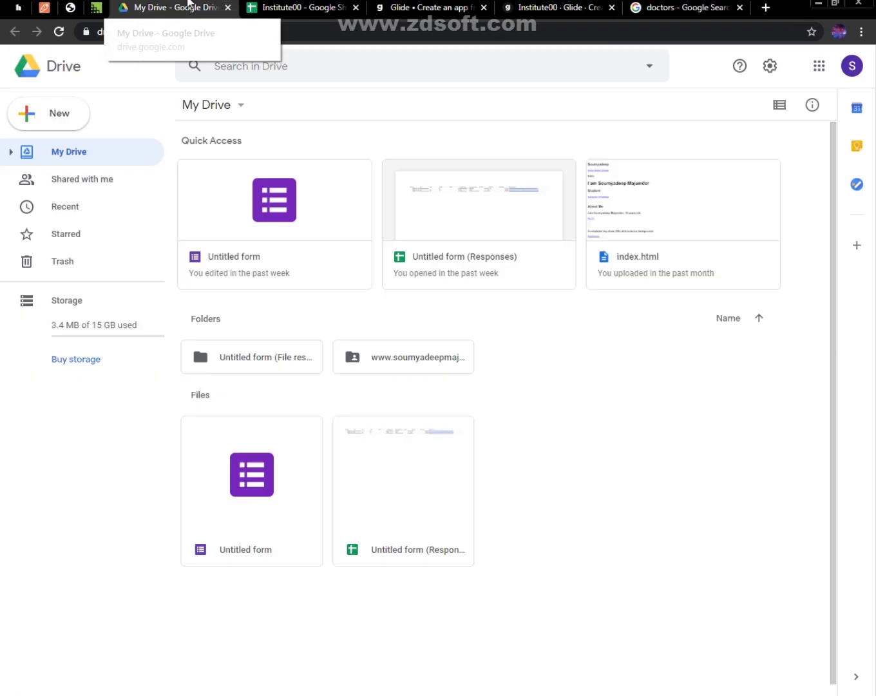
pyautogui.rightClick(536, 374)
pyautogui.click(615, 397)
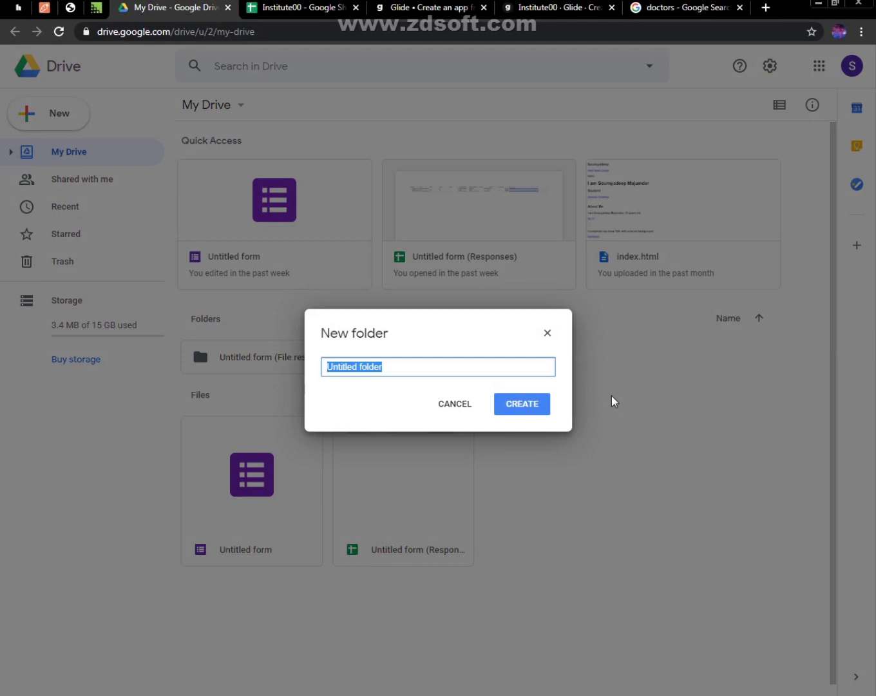
pyautogui.write('glideapp')
pyautogui.press('Return')
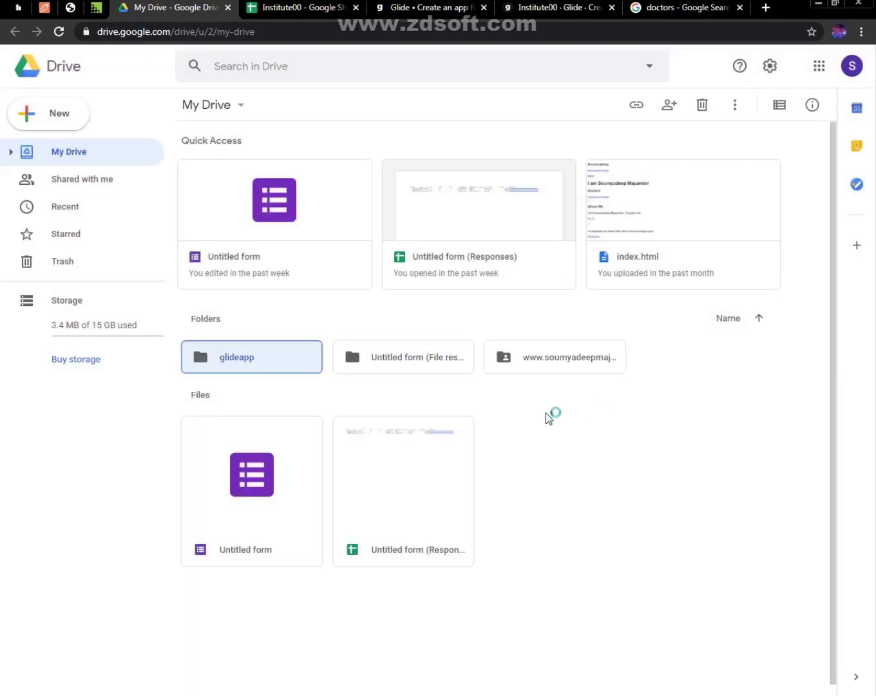
# Open the glideapp folder in Drive and try to transfer the selected Google Images portrait straight into it
pyautogui.doubleClick(284, 361)
pyautogui.click(676, 8)
pyautogui.rightClick(661, 229)
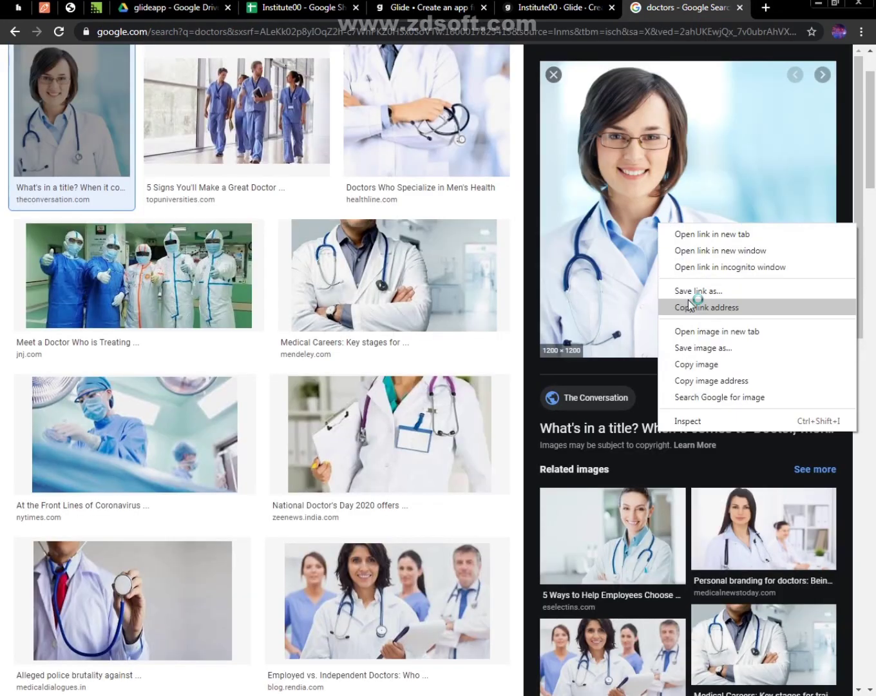
pyautogui.click(698, 364)
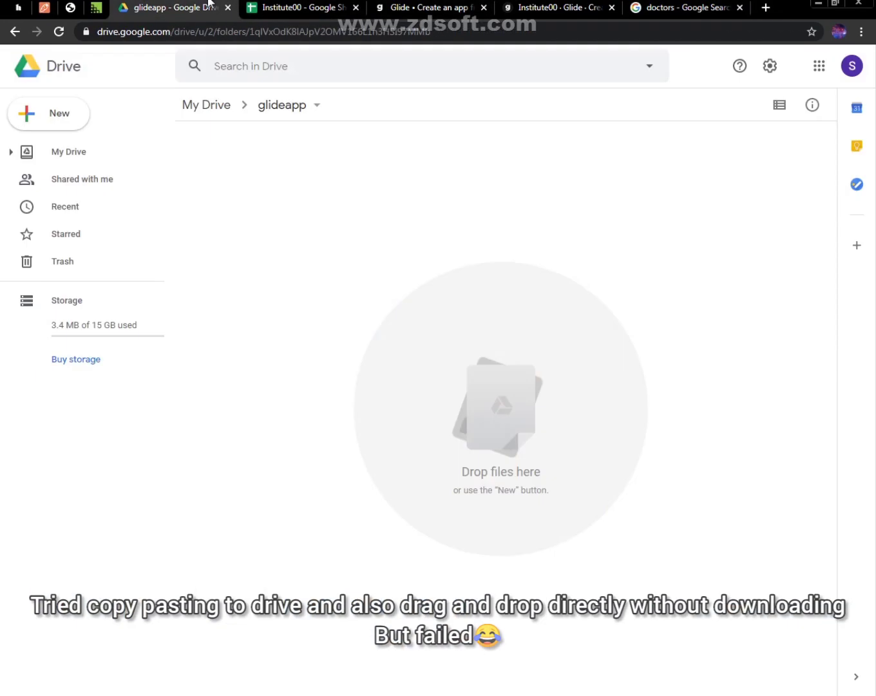
pyautogui.rightClick(312, 254)
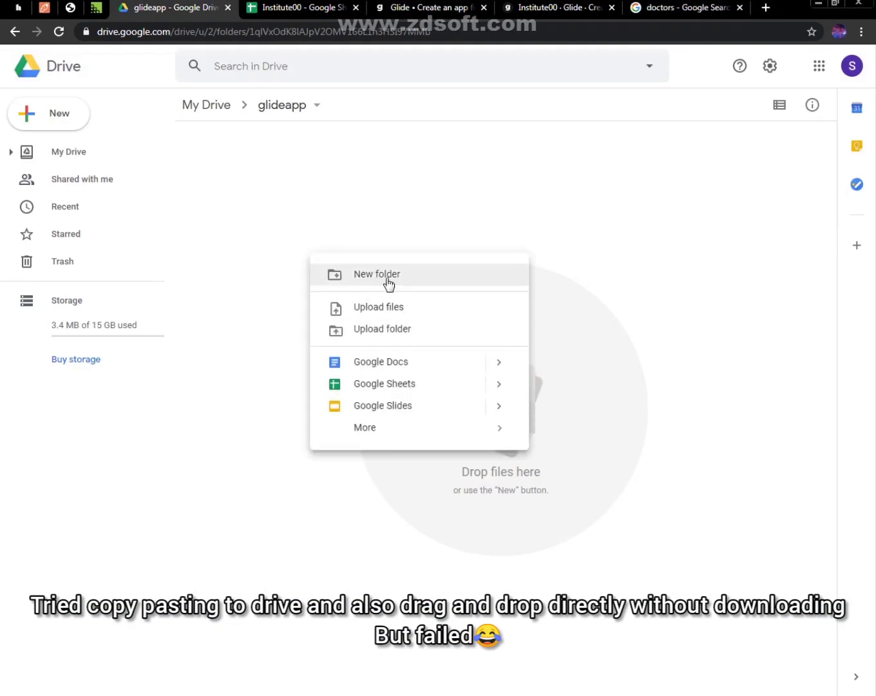
pyautogui.click(688, 7)
pyautogui.moveTo(626, 243); pyautogui.dragTo(451, 400)
# Start saving the selected doctor portrait from Google Images as a file and browse from Desktop to the personal user folder
pyautogui.click(675, 7)
pyautogui.rightClick(660, 324)
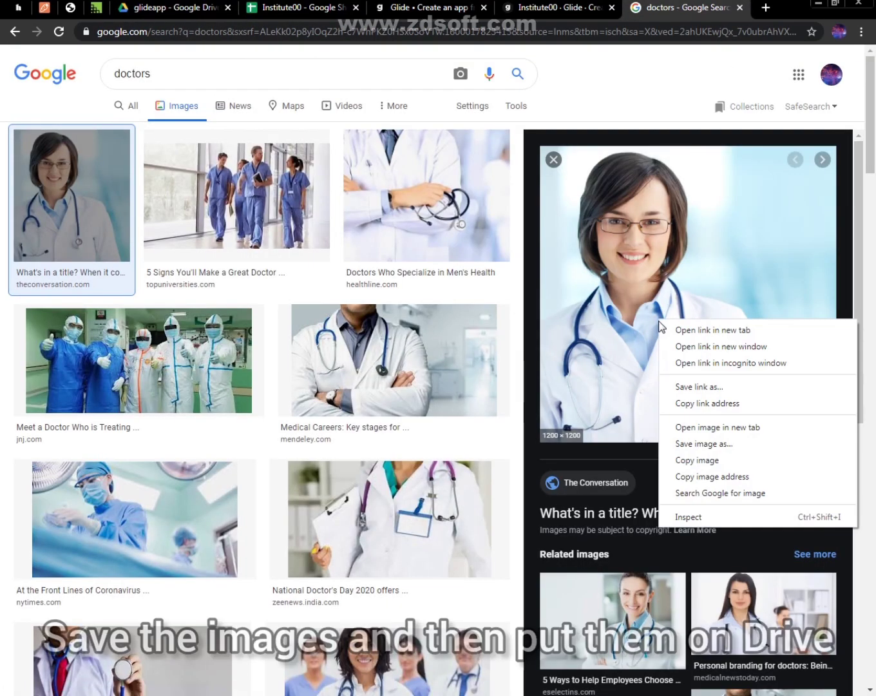
pyautogui.click(698, 443)
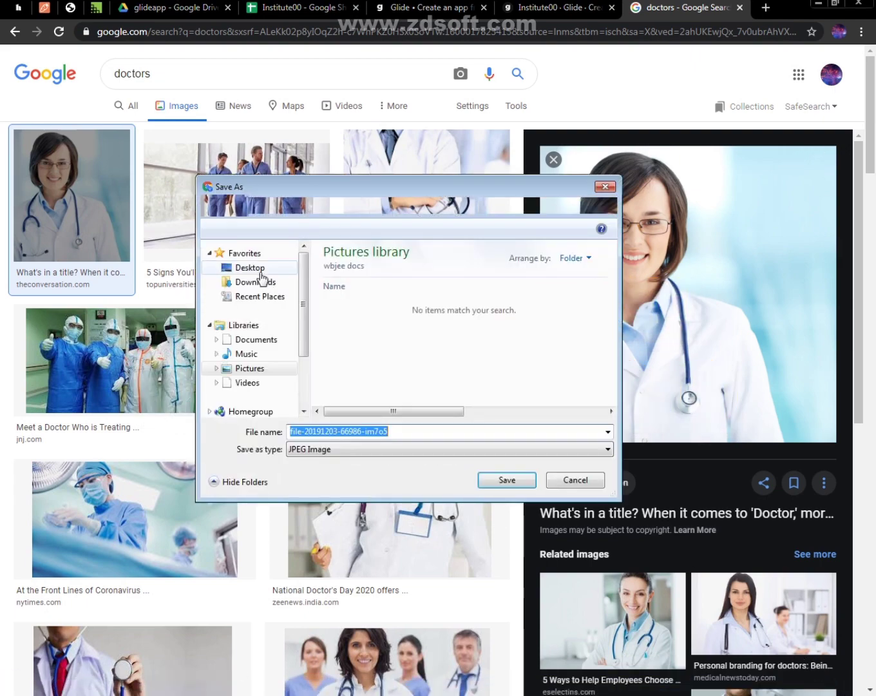
pyautogui.click(260, 270)
pyautogui.click(389, 346)
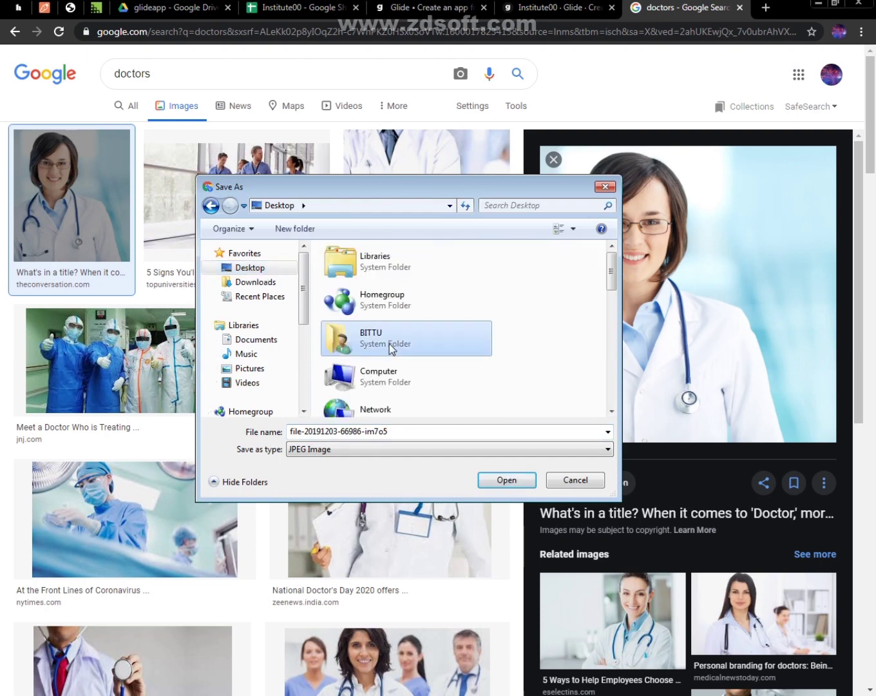
pyautogui.doubleClick(389, 346)
pyautogui.moveTo(433, 186); pyautogui.dragTo(461, 157)
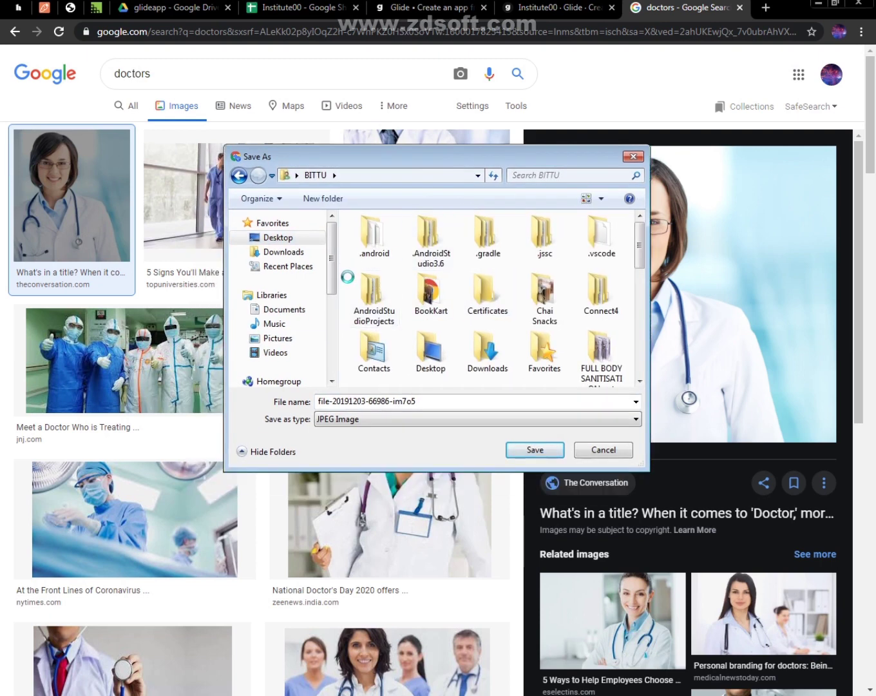
# Create a folder named "glide" in the personal user folder and save the portrait there as a JPEG image
pyautogui.rightClick(348, 265)
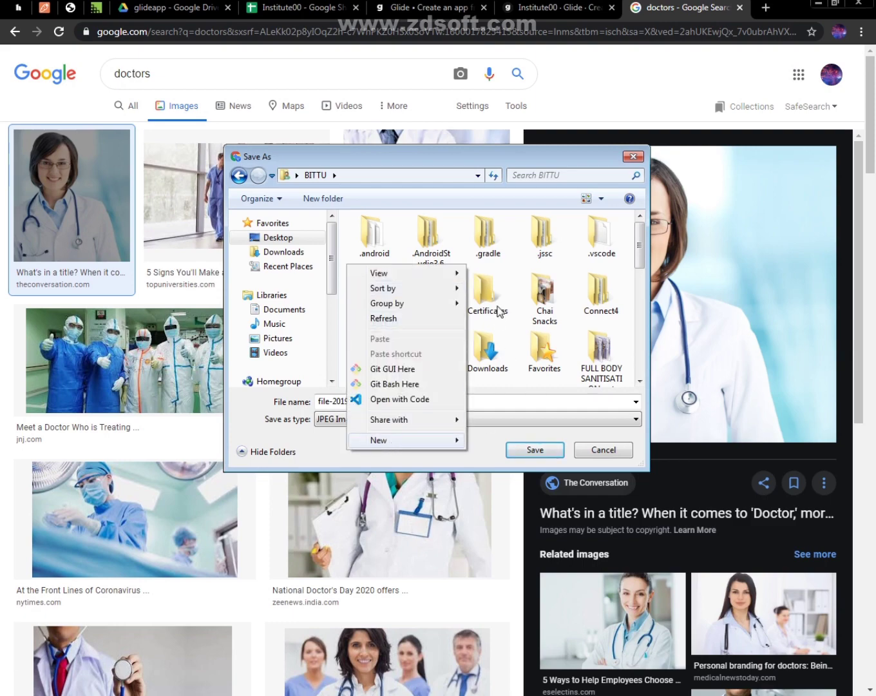
pyautogui.moveTo(399, 441)
pyautogui.click(498, 177)
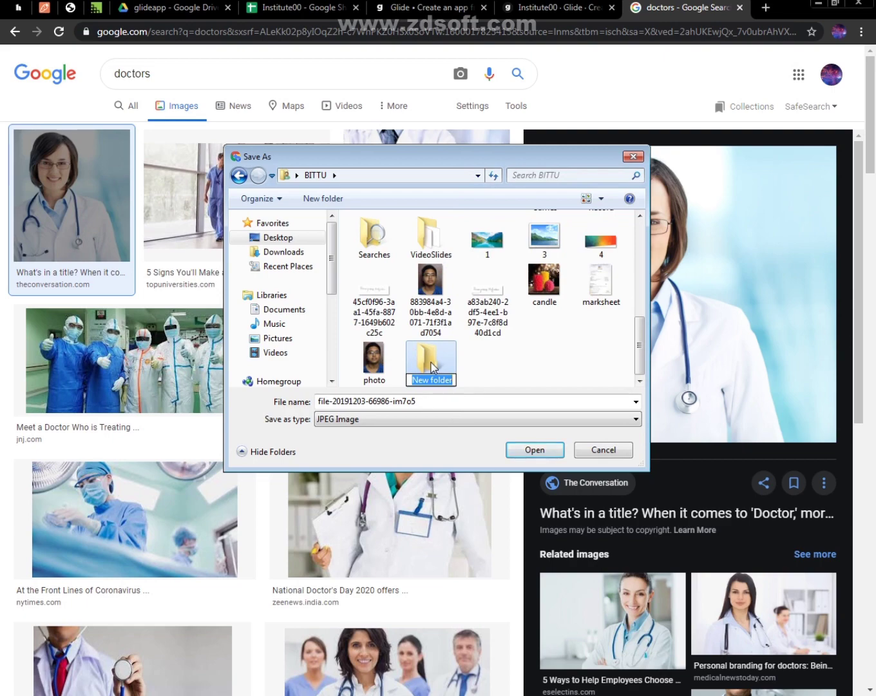
pyautogui.write('glide')
pyautogui.doubleClick(432, 378)
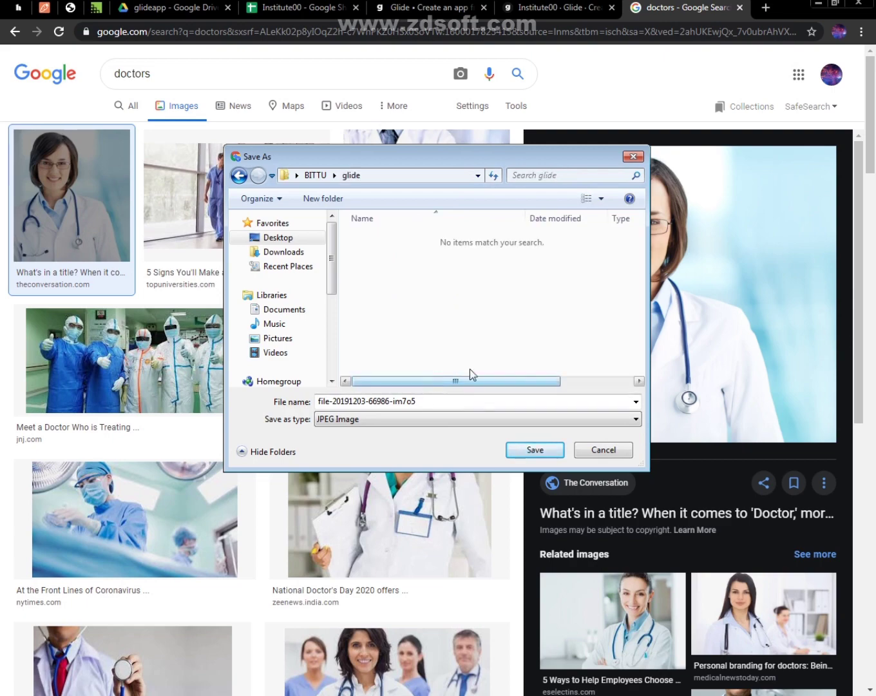
pyautogui.click(535, 449)
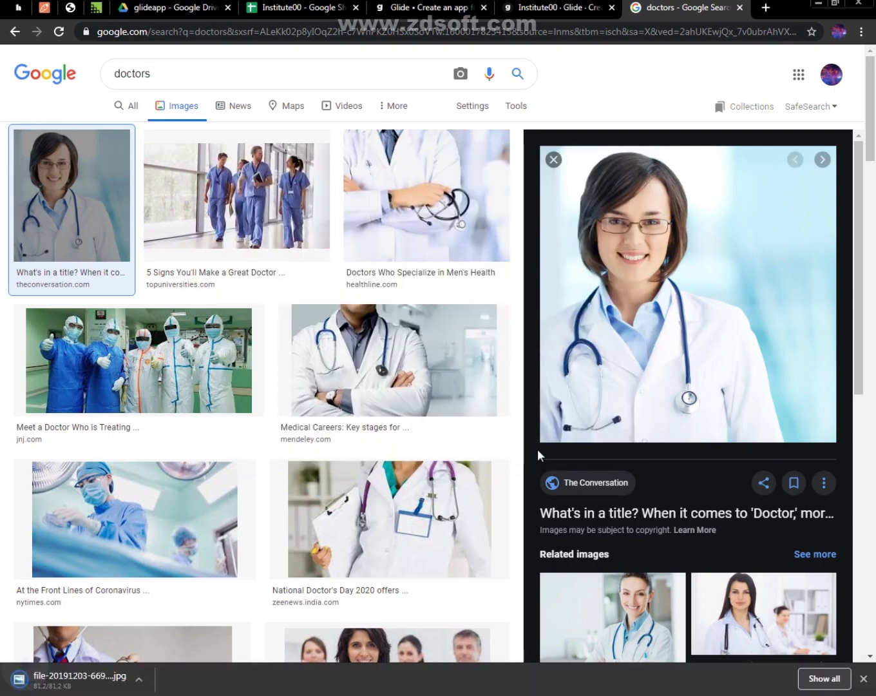
# Browse the doctor image results and select the Times of India photo of three doctors
pyautogui.scroll(-4, 872, 151)
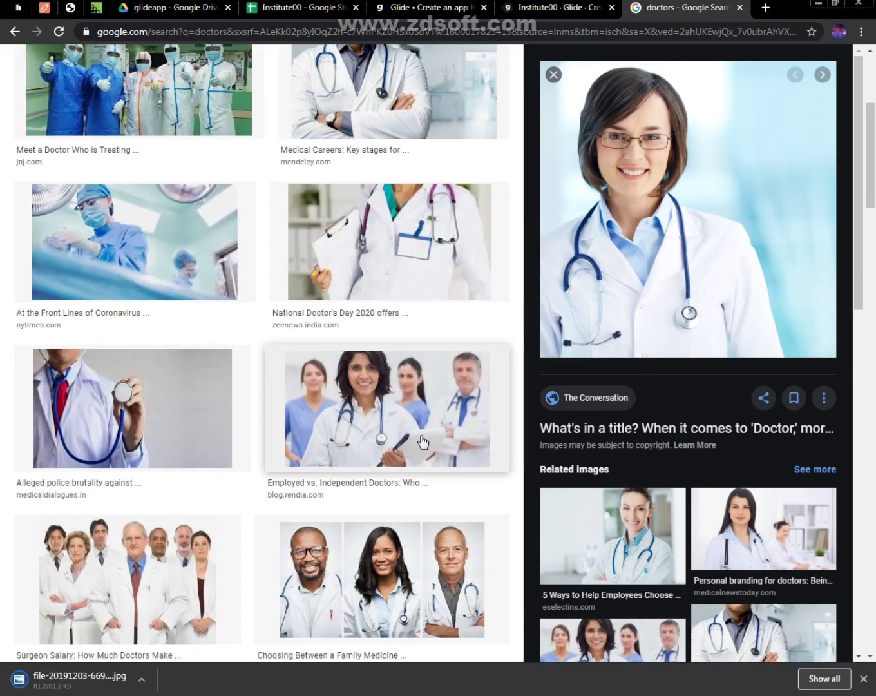
pyautogui.click(415, 278)
pyautogui.scroll(1, 867, 143)
pyautogui.moveTo(867, 143); pyautogui.dragTo(874, 227)
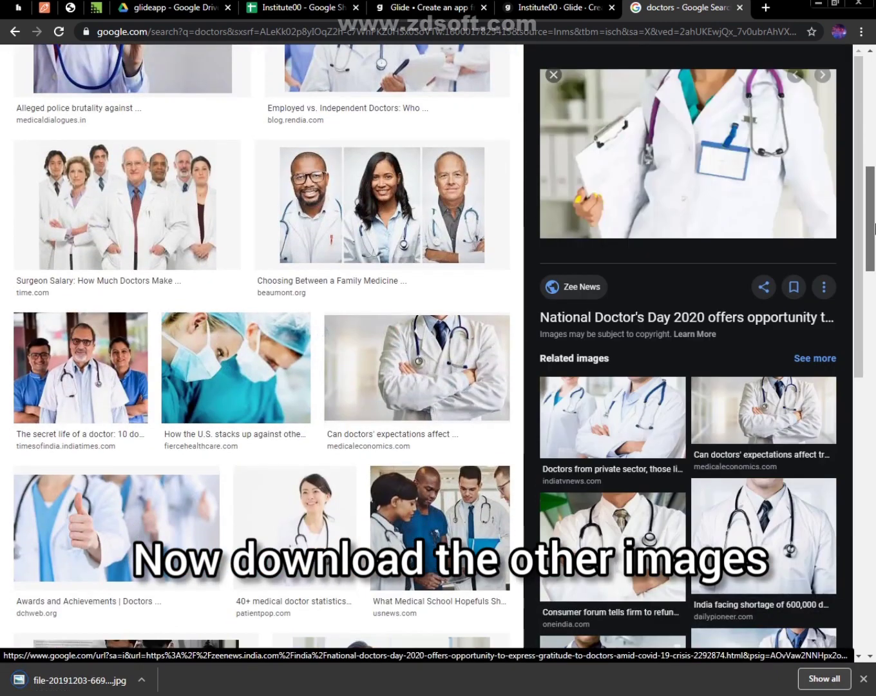
pyautogui.click(81, 368)
# Save the selected Times of India photo as 76714980 in the glide folder, with All Files as the file type
pyautogui.rightClick(666, 202)
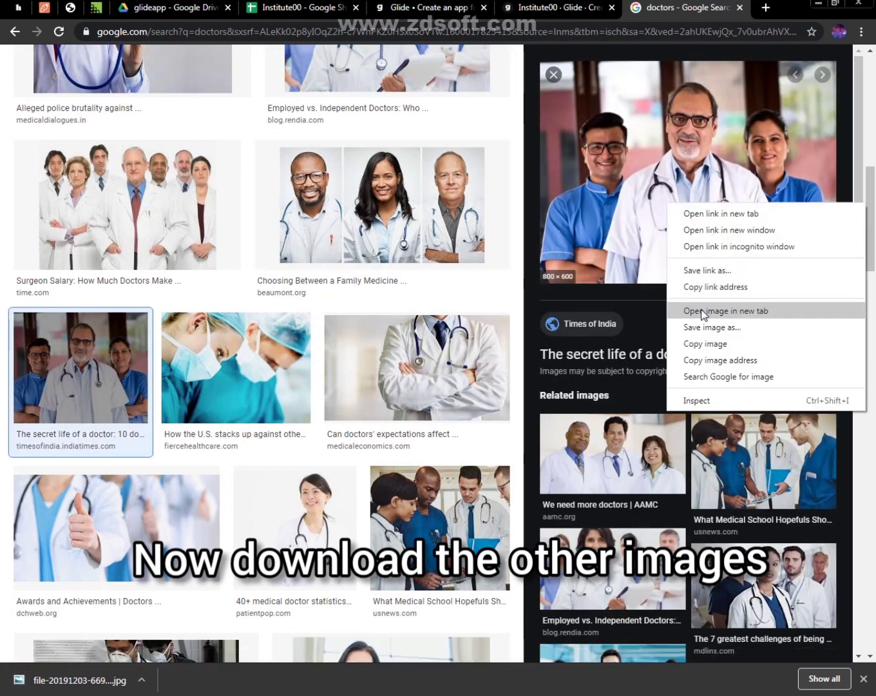
pyautogui.click(695, 326)
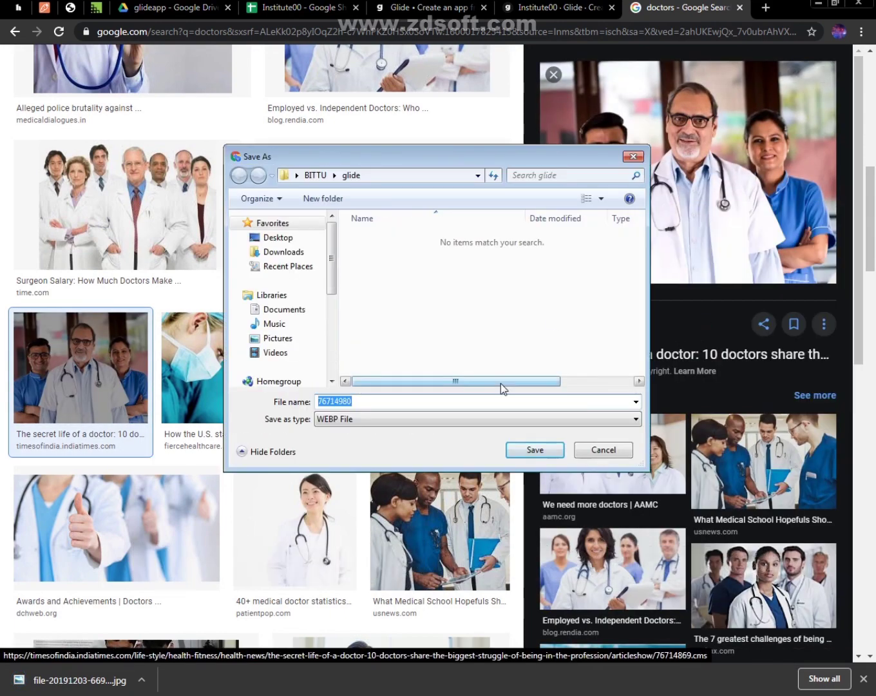
pyautogui.click(278, 239)
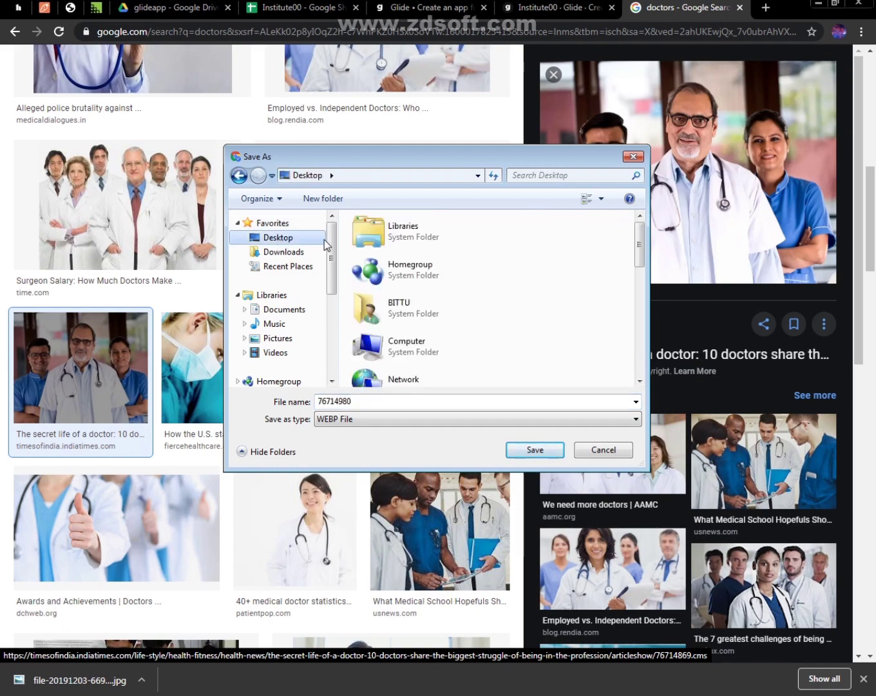
pyautogui.doubleClick(369, 248)
pyautogui.scroll(-1, 361, 302)
pyautogui.doubleClick(359, 310)
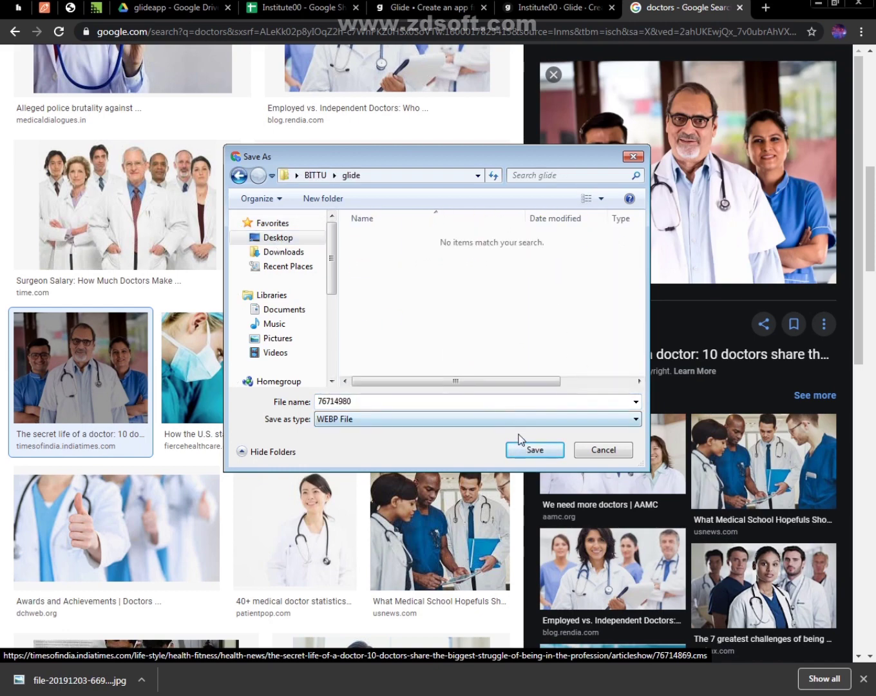
pyautogui.click(498, 419)
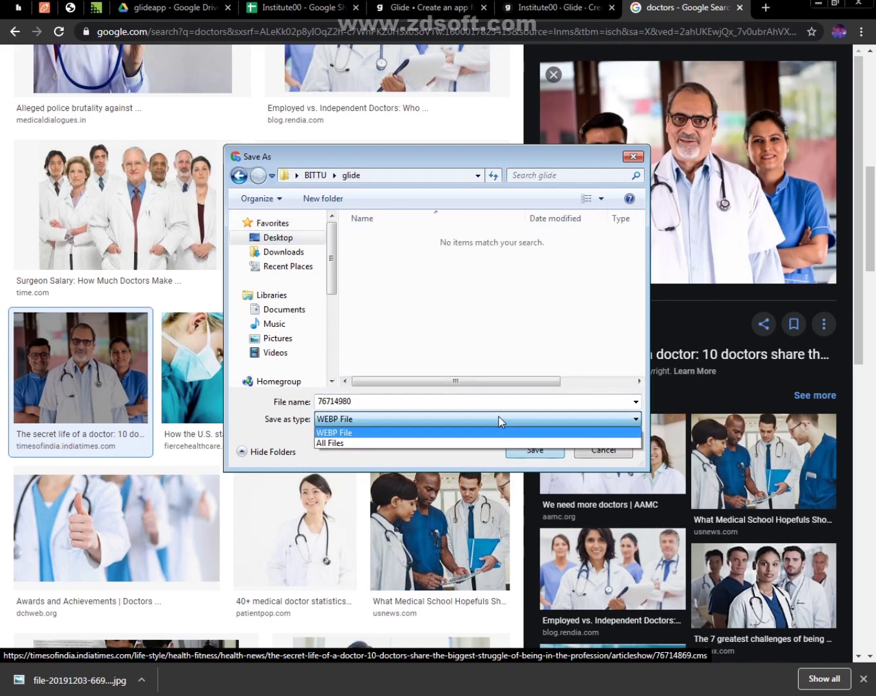
pyautogui.click(359, 441)
pyautogui.click(533, 450)
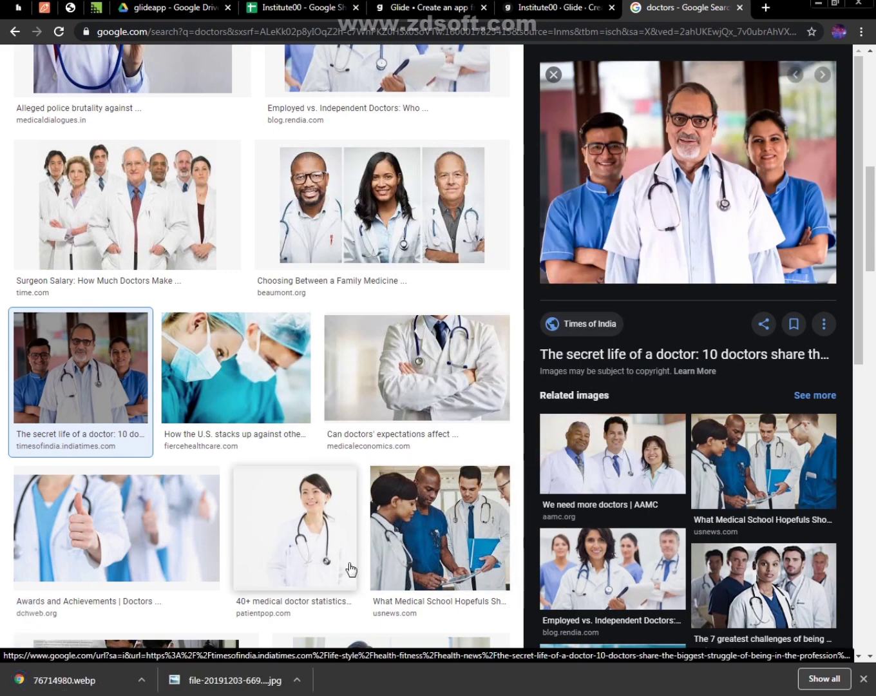
# Save the "40+ medical doctor statistics" result thumbnail as the JPEG image "download" in the glide folder
pyautogui.rightClick(314, 556)
pyautogui.click(368, 477)
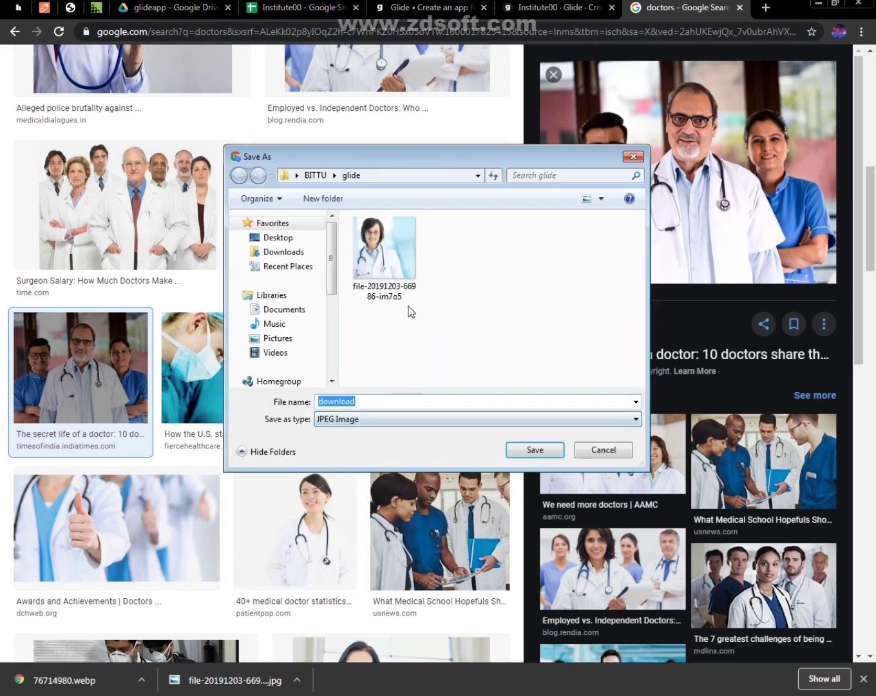
pyautogui.click(542, 454)
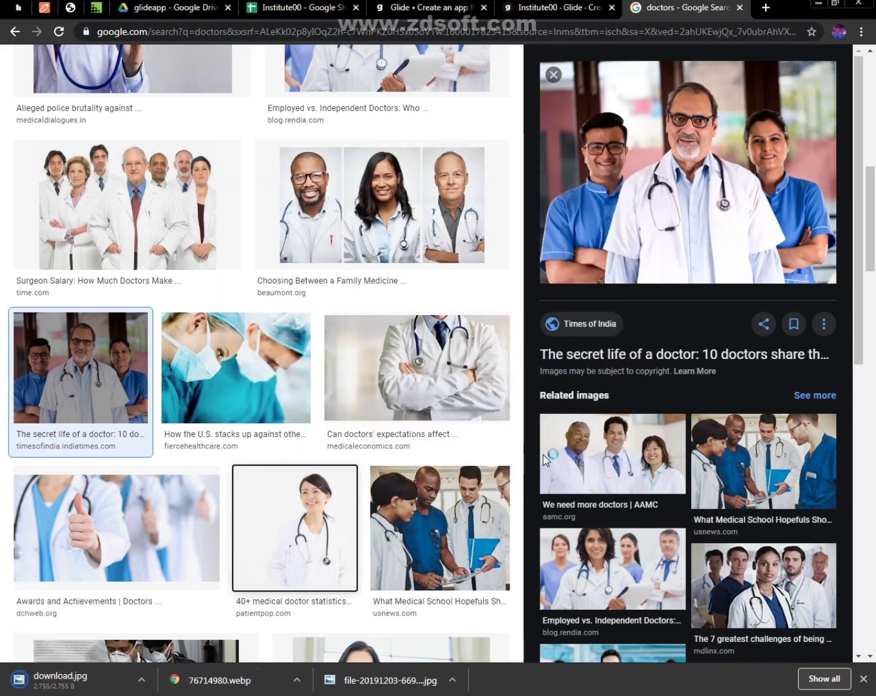
# Switch to Google Drive and upload download.jpg, 76714980.webp and the first downloaded portrait JPEG into the glideapp folder
pyautogui.click(160, 7)
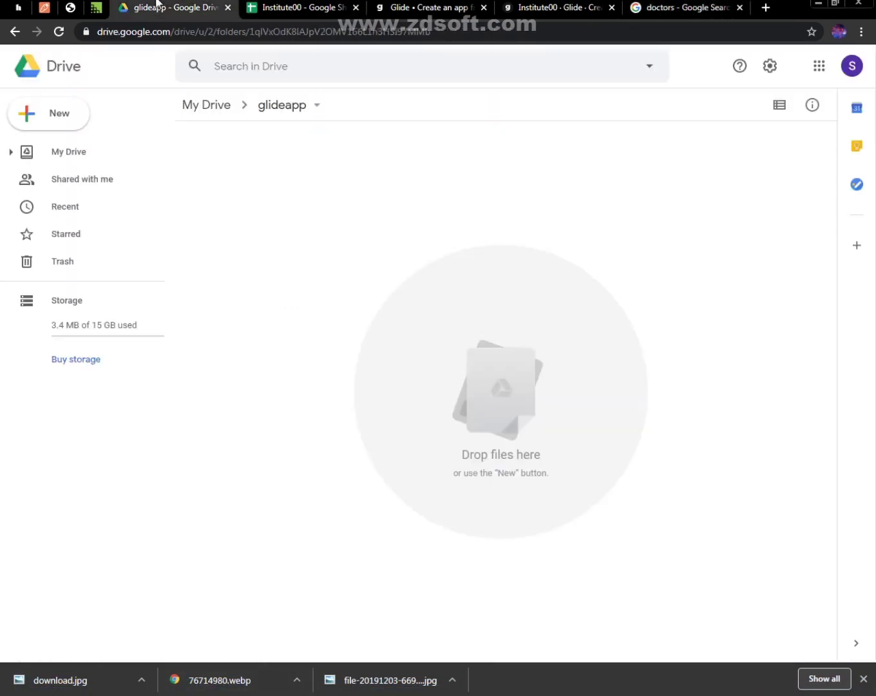
pyautogui.moveTo(89, 681); pyautogui.dragTo(339, 381)
pyautogui.moveTo(219, 681); pyautogui.dragTo(290, 470)
pyautogui.moveTo(369, 685); pyautogui.dragTo(402, 434)
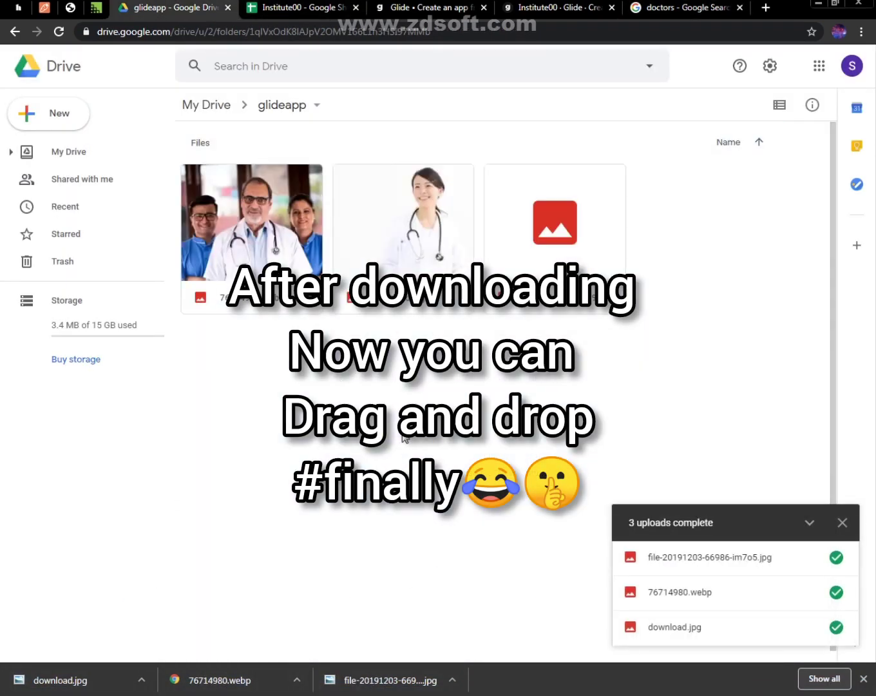
# Set the link sharing of 76714980.webp to "Anyone with the link" and copy its link
pyautogui.rightClick(283, 277)
pyautogui.click(357, 372)
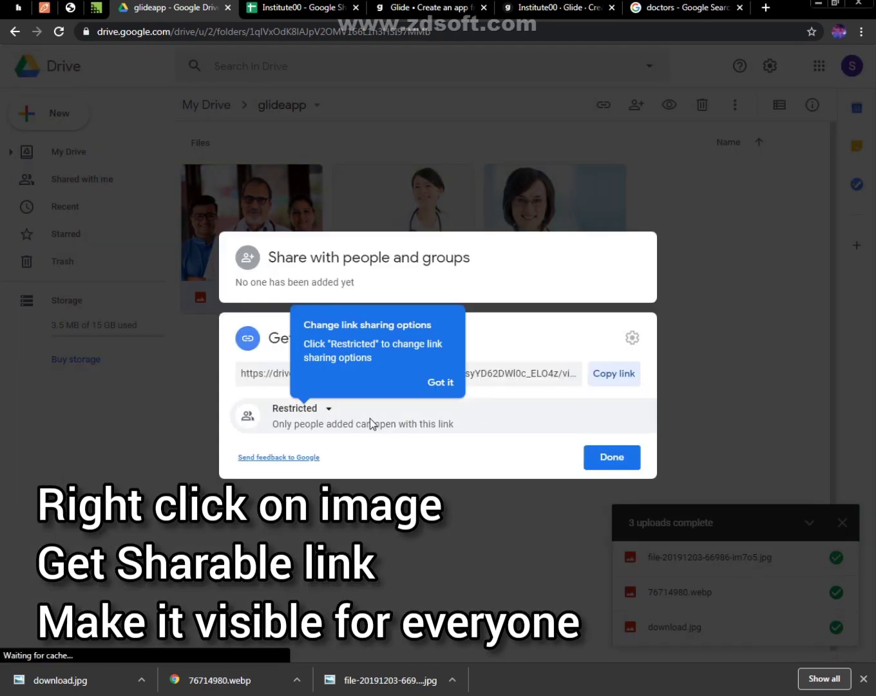
pyautogui.click(300, 407)
pyautogui.click(348, 472)
pyautogui.click(614, 353)
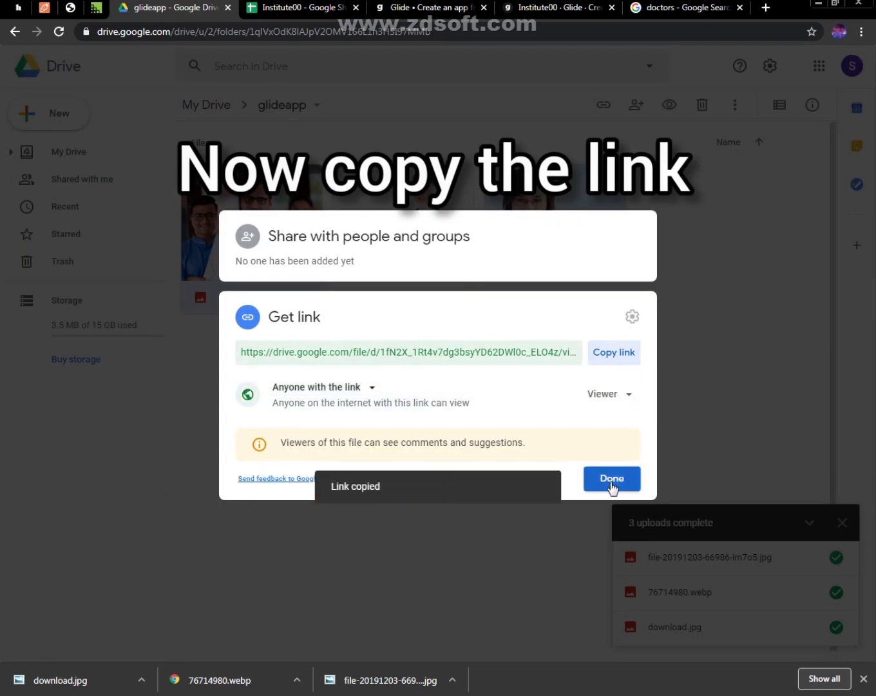
pyautogui.click(611, 477)
# Switch to the Institute00 spreadsheet and paste the copied 76714980.webp link into cell F3 of the image column
pyautogui.hotkey('ctrl', 'Tab')
pyautogui.click(448, 186)
pyautogui.rightClick(448, 187)
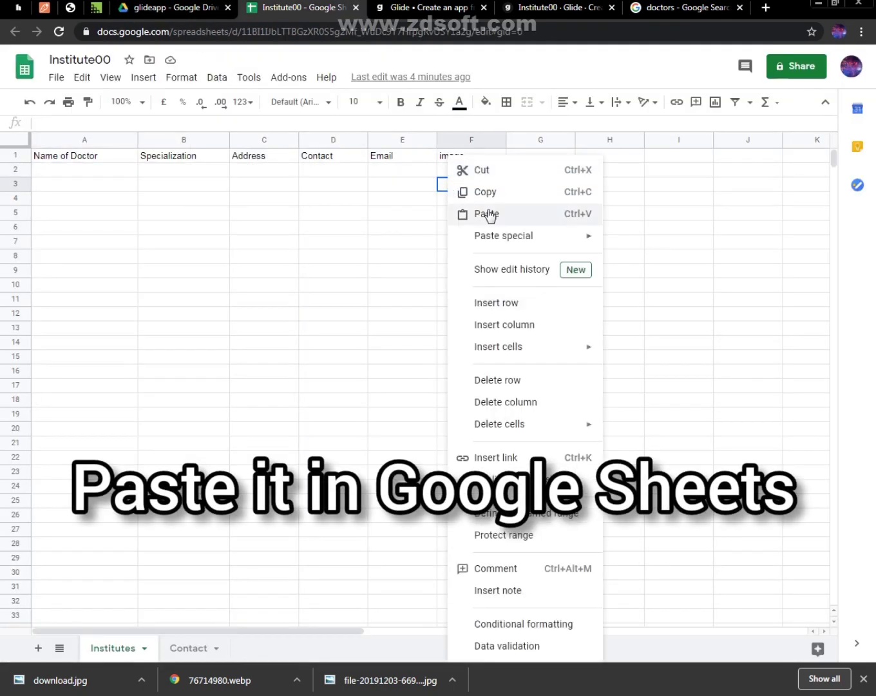
pyautogui.click(479, 211)
# Return to Drive, set the link sharing of download.jpg to "Anyone with the link" and copy its link
pyautogui.hotkey('ctrl', 'shift', 'Tab')
pyautogui.click(399, 253)
pyautogui.rightClick(407, 281)
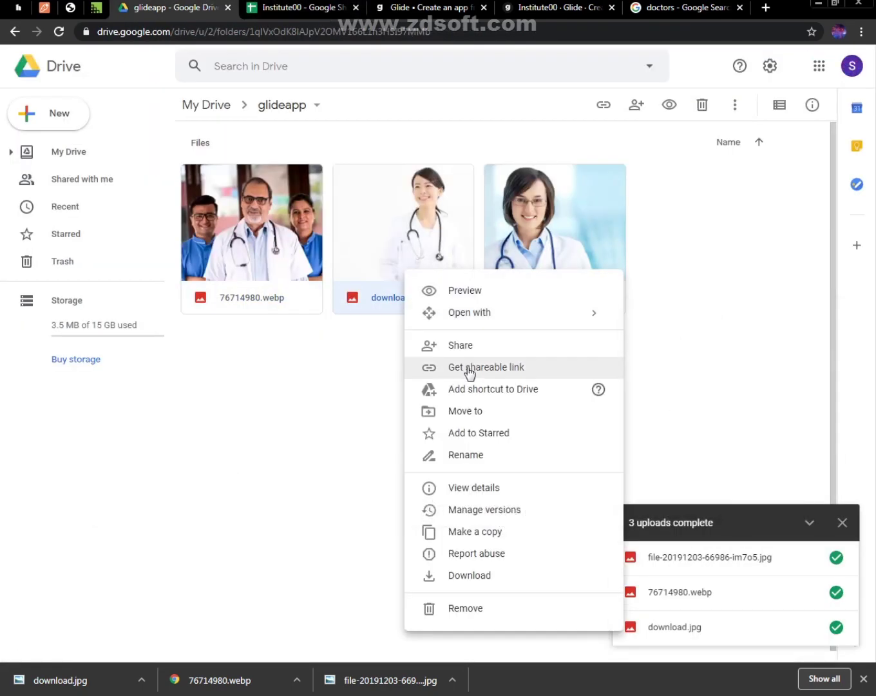
pyautogui.click(493, 367)
pyautogui.click(329, 411)
pyautogui.click(325, 451)
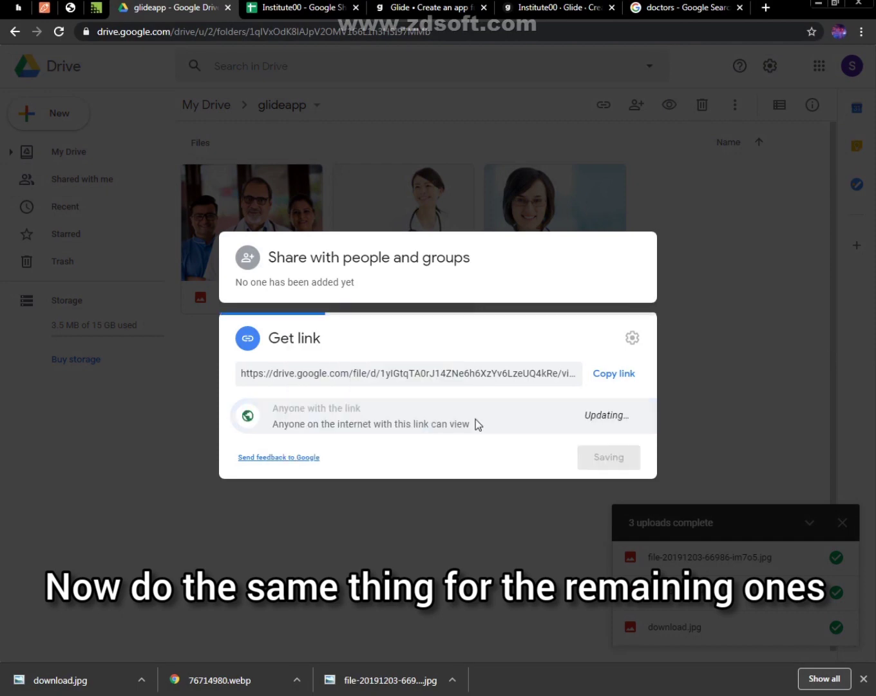
pyautogui.click(614, 352)
pyautogui.click(612, 478)
# Switch to the Institute00 spreadsheet and paste the copied download.jpg link into cell F4 of the image column
pyautogui.hotkey('ctrl', 'Tab')
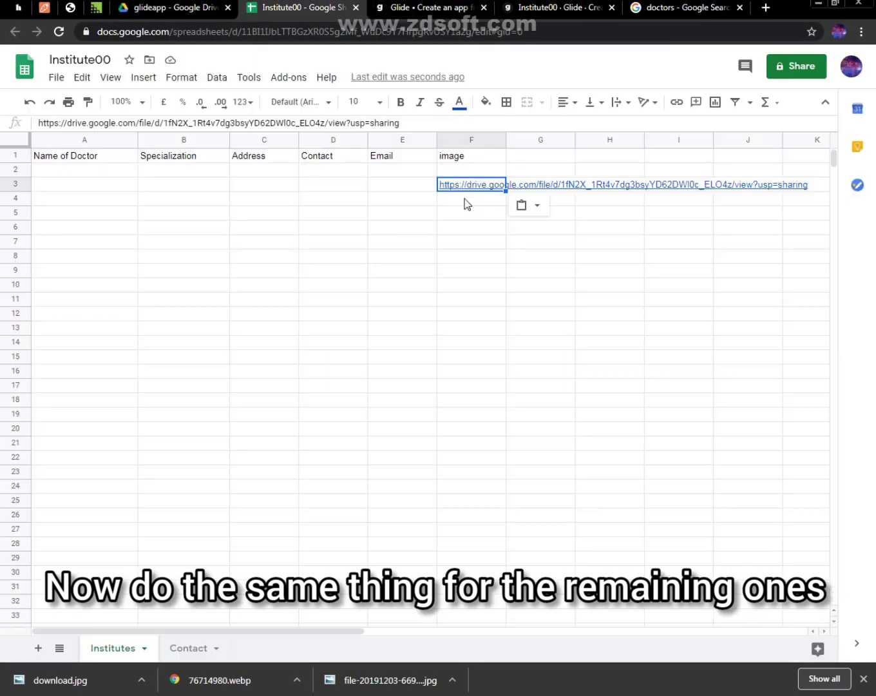
pyautogui.click(465, 201)
pyautogui.rightClick(466, 201)
pyautogui.click(506, 214)
pyautogui.hotkey('ctrl', 'shift', 'Tab')
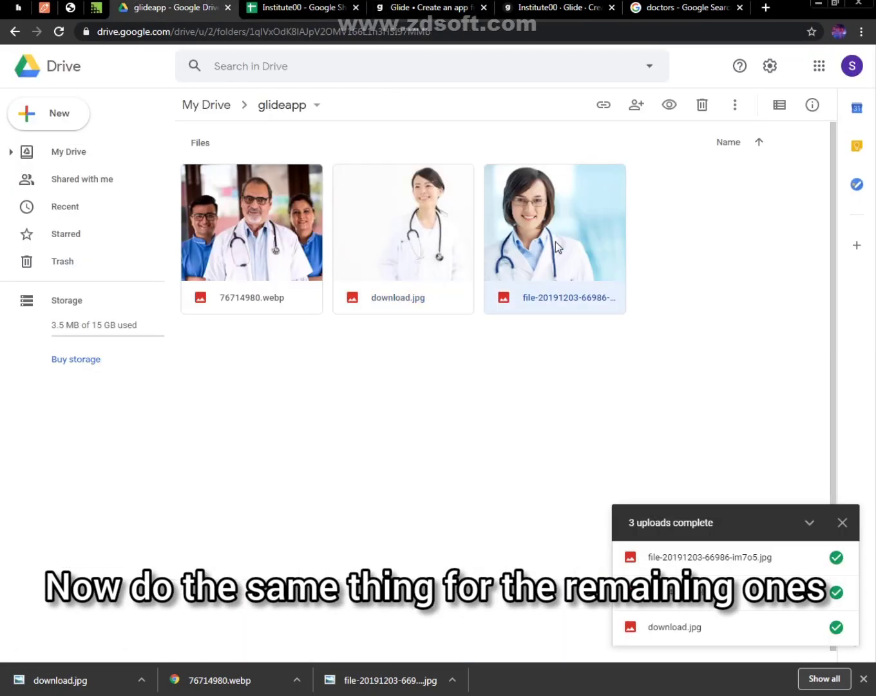
pyautogui.rightClick(556, 242)
pyautogui.press('Escape')
pyautogui.press('.')
pyautogui.click(325, 411)
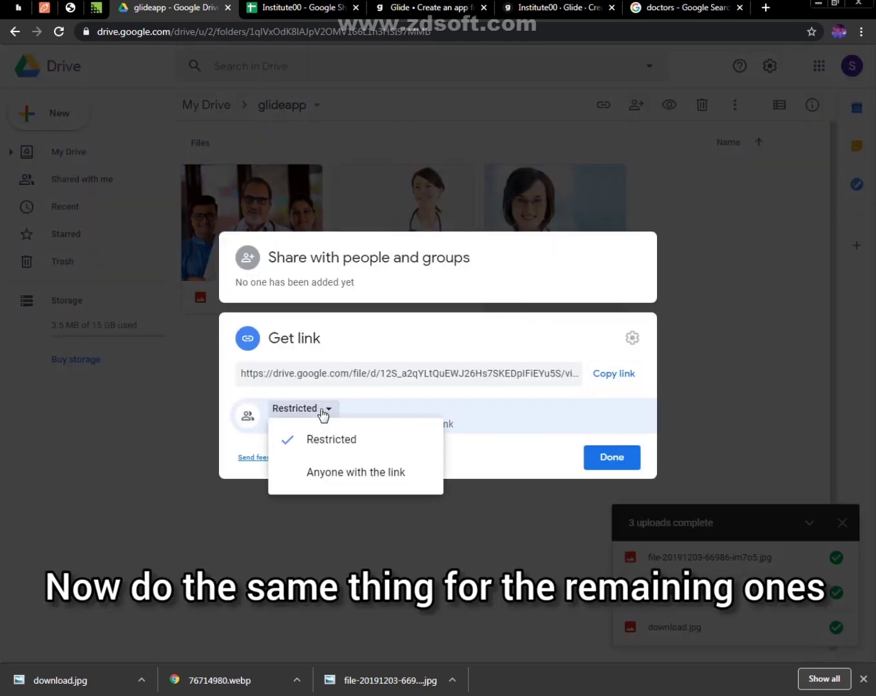
pyautogui.click(315, 470)
pyautogui.click(612, 477)
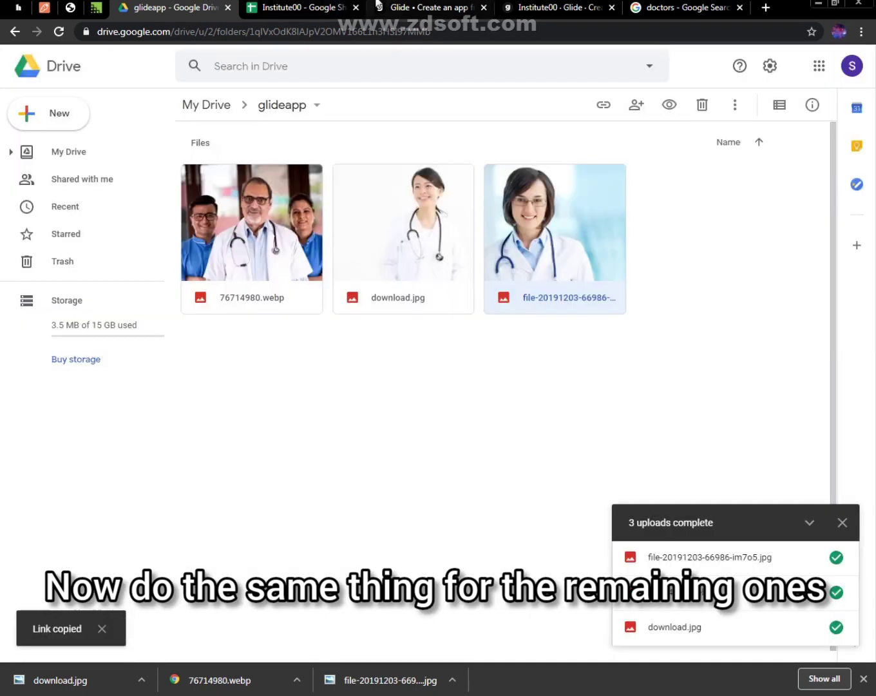
# Switch to the Institute00 spreadsheet and paste the copied portrait link into cell F2 of the image column
pyautogui.click(296, 7)
pyautogui.rightClick(472, 170)
pyautogui.click(502, 213)
# Enter "Doctor 1" in A2 and autofill the Name of Doctor column down to A4
pyautogui.click(55, 170)
pyautogui.write('Doctor 1')
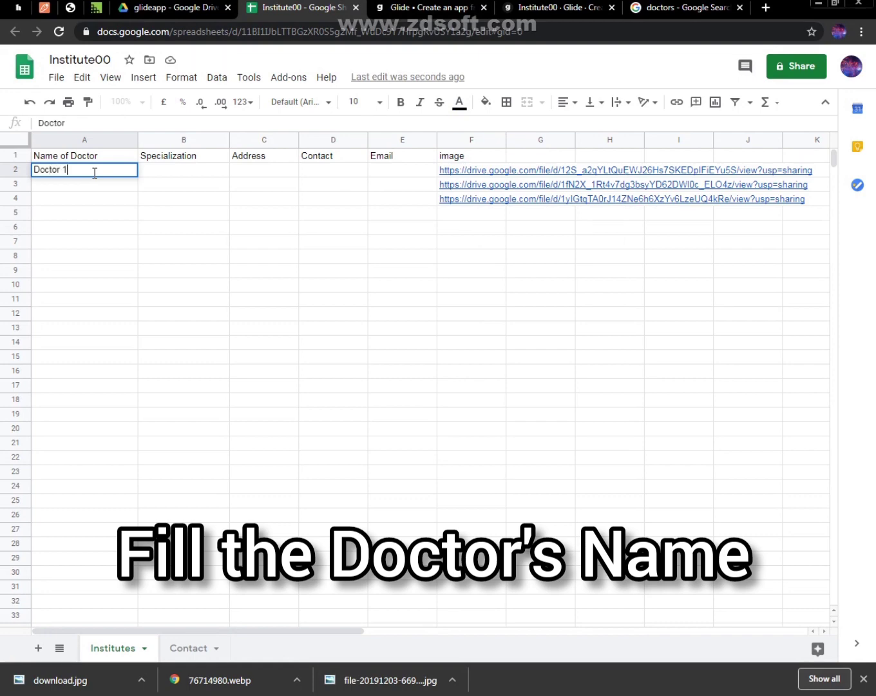
pyautogui.press('Return')
pyautogui.click(93, 170)
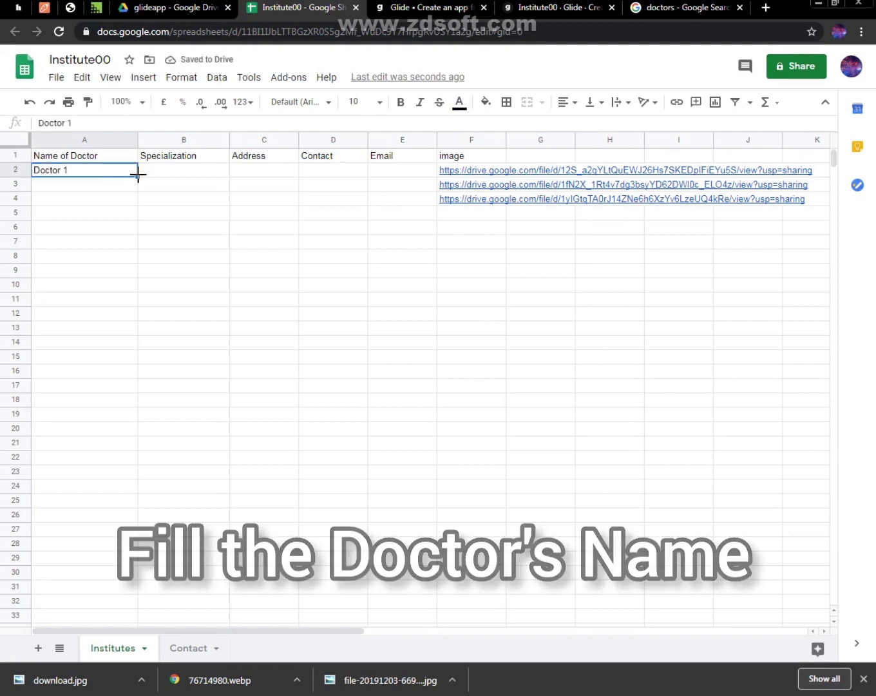
pyautogui.moveTo(136, 176); pyautogui.dragTo(137, 203)
# Fill the Specialization column with "Child Specialist" in B2, "ENT" in B3 and "Eye Specialist" in B4
pyautogui.click(166, 171)
pyautogui.write('Chil')
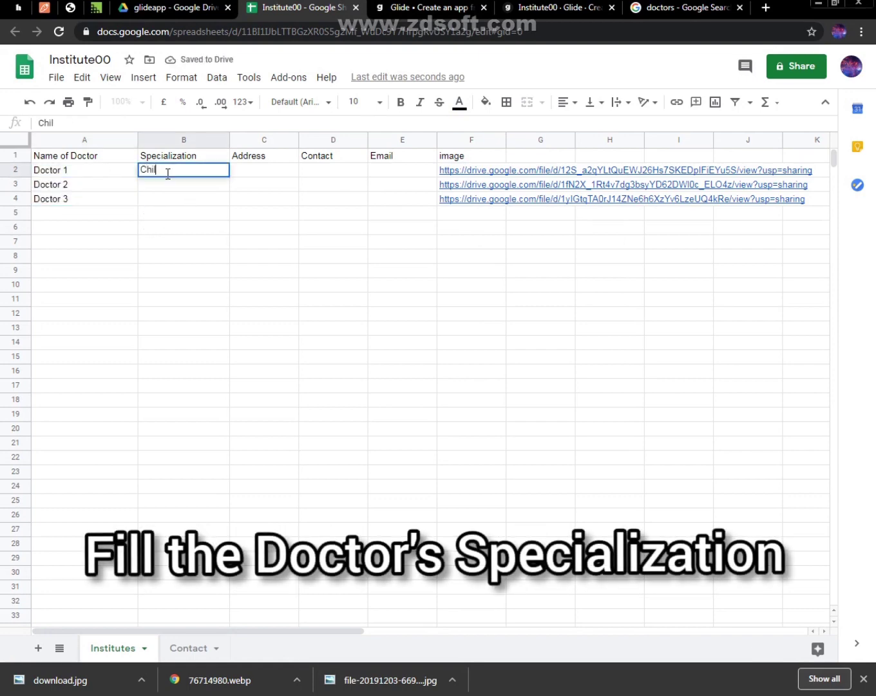
pyautogui.write('d Speciali')
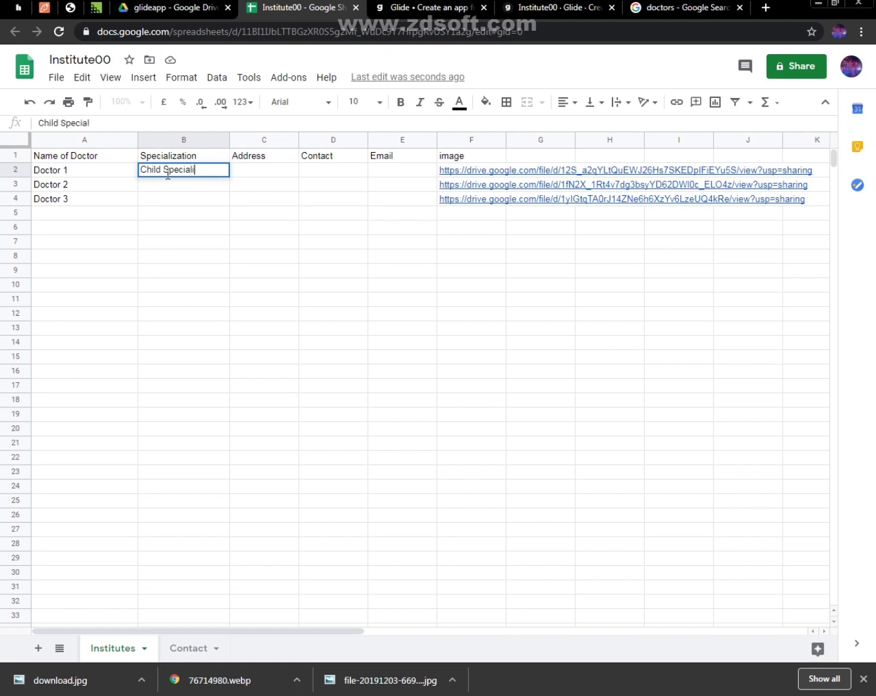
pyautogui.write('st')
pyautogui.press('Return')
pyautogui.write('ENT')
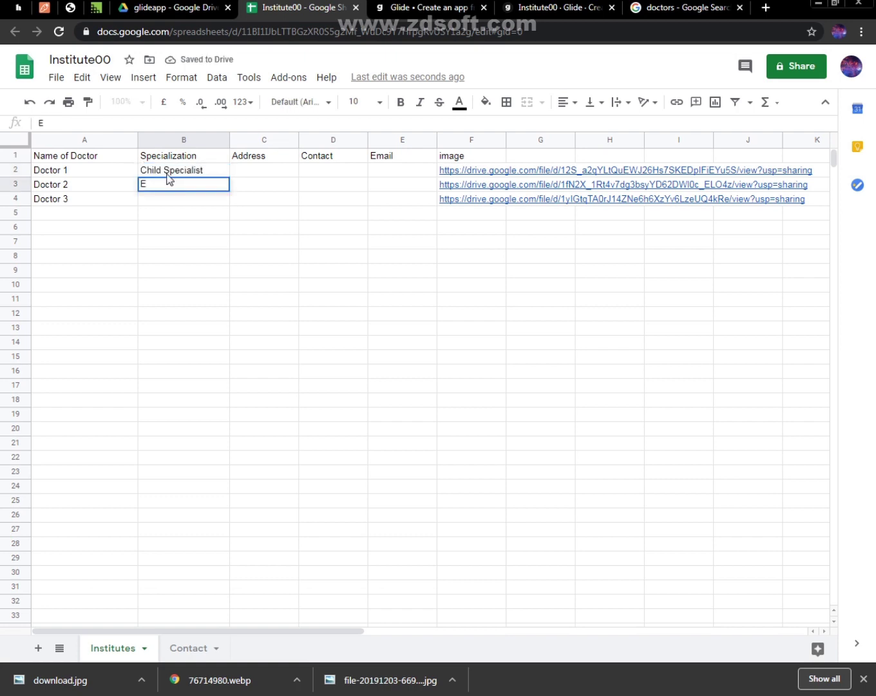
pyautogui.press('Return')
pyautogui.write('Eye Specialist')
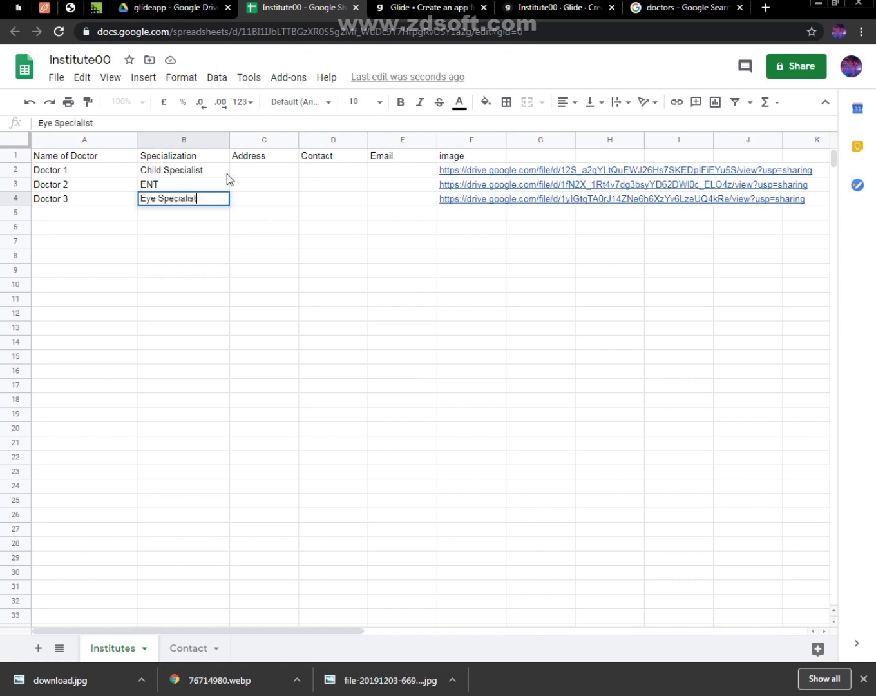
# Fill the Address column with "Kolkata" in C2, "Mumbai" in C3 and "Bangalore" in C4
pyautogui.click(262, 171)
pyautogui.write('Kolkata')
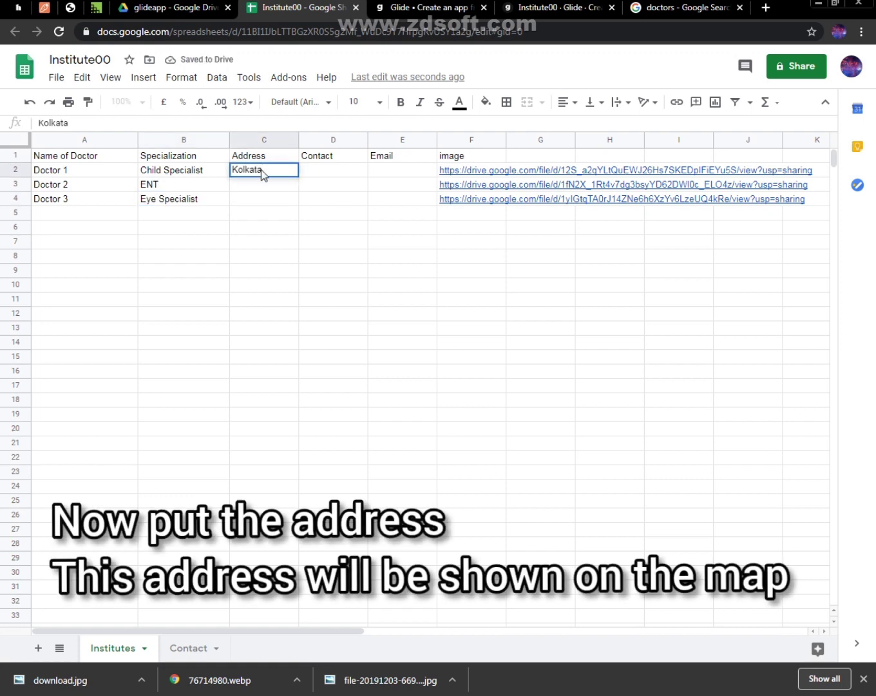
pyautogui.press('Return')
pyautogui.write('Mumbai')
pyautogui.press('Return')
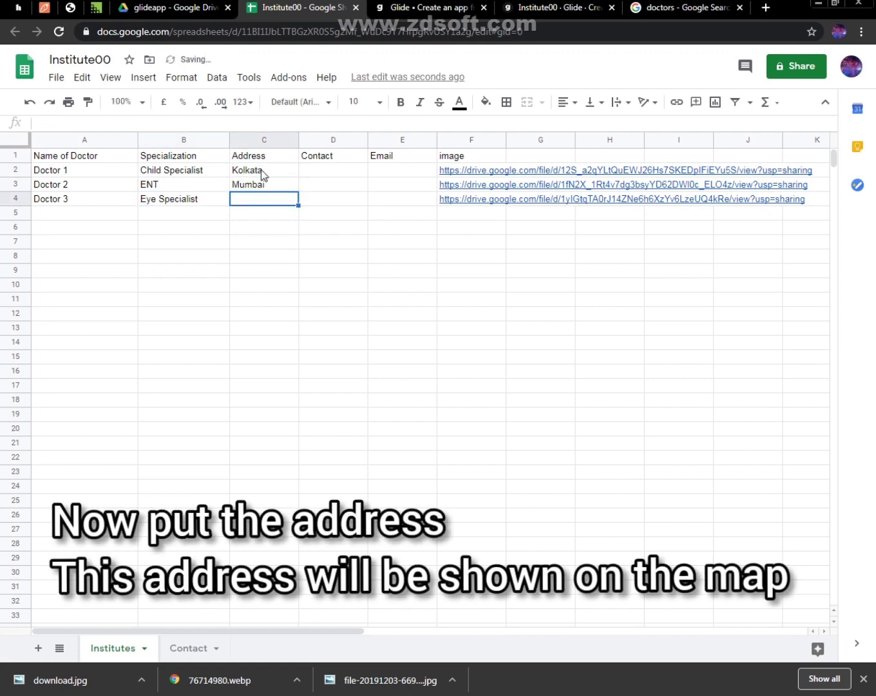
pyautogui.write('Bangalore')
# Enter the doctor's phone number in D2 and autofill the Contact column down to D4
pyautogui.click(261, 170)
pyautogui.press('Tab')
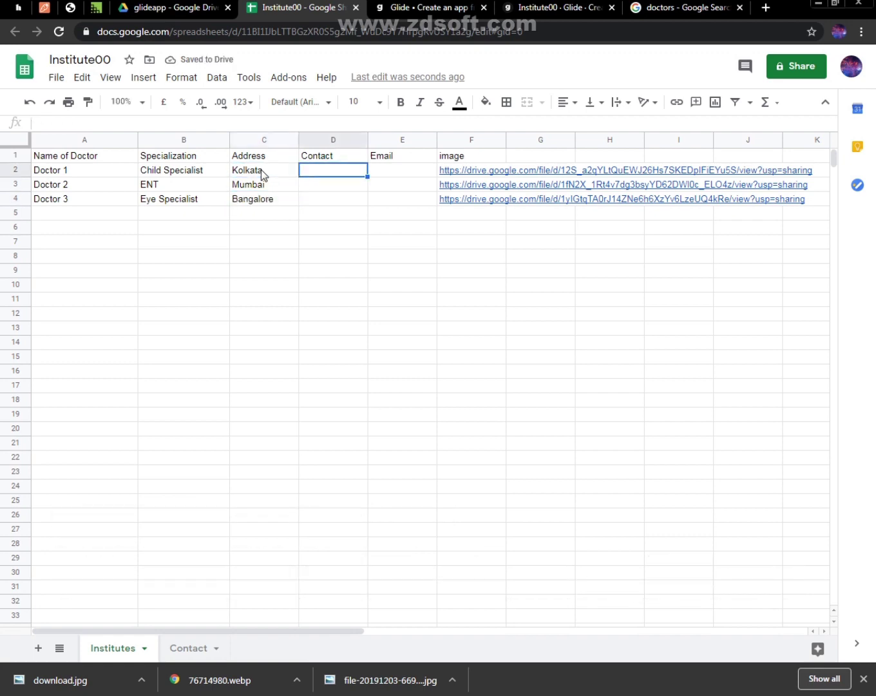
pyautogui.write('9000000000')
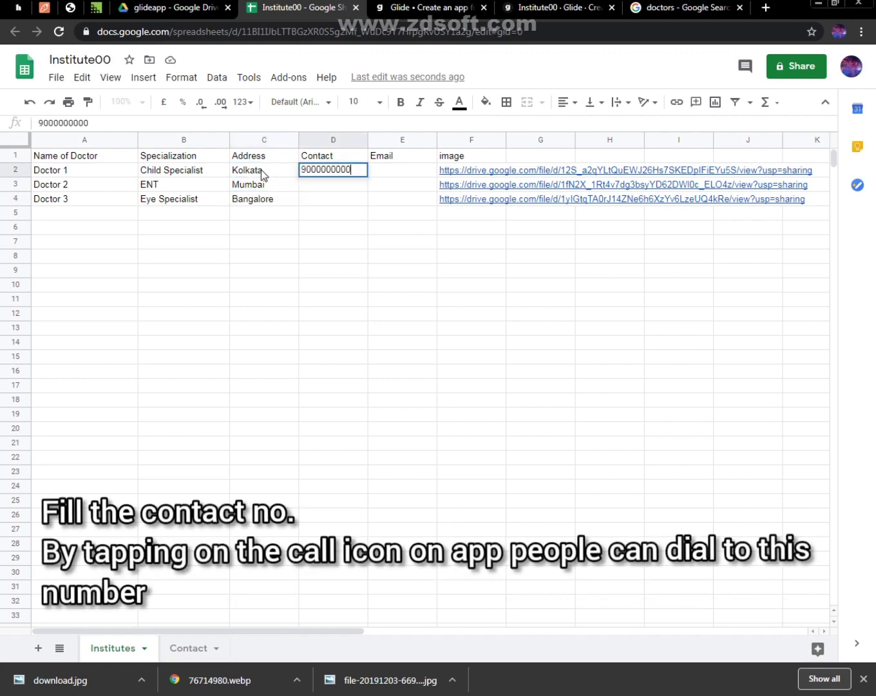
pyautogui.press('Return')
pyautogui.click(349, 167)
pyautogui.moveTo(367, 177); pyautogui.dragTo(369, 201)
# Enter the doctor's e-mail address in E2 and autofill the Email column down to E4
pyautogui.click(400, 169)
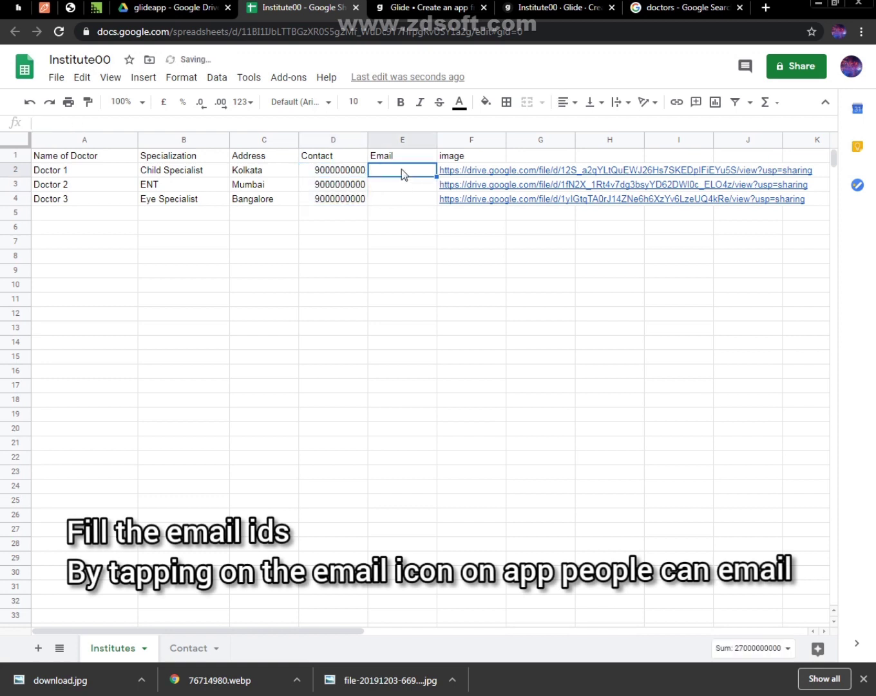
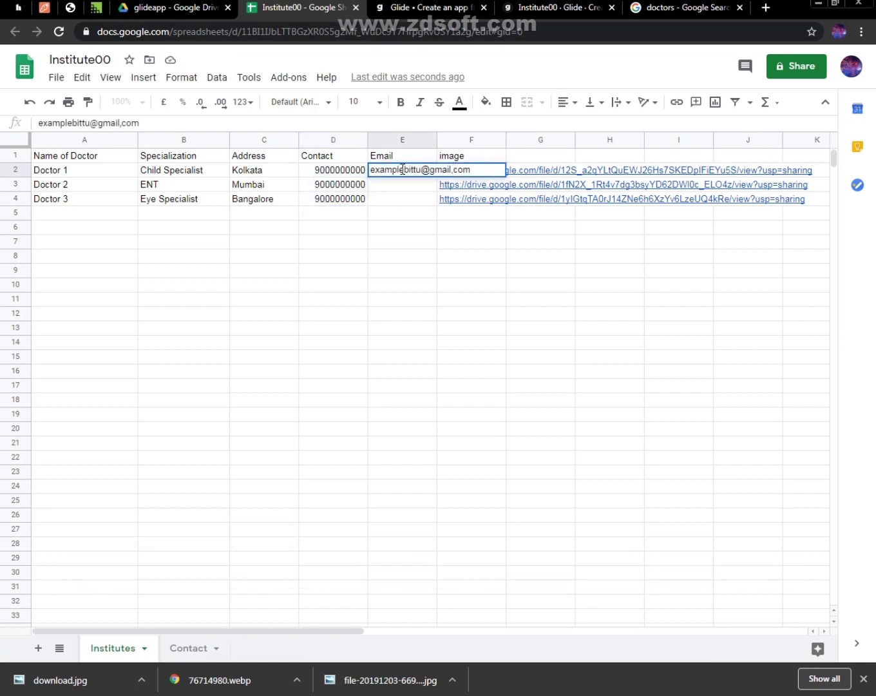
pyautogui.press('Return')
pyautogui.click(424, 172)
pyautogui.moveTo(437, 176); pyautogui.dragTo(435, 199)
pyautogui.click(454, 263)
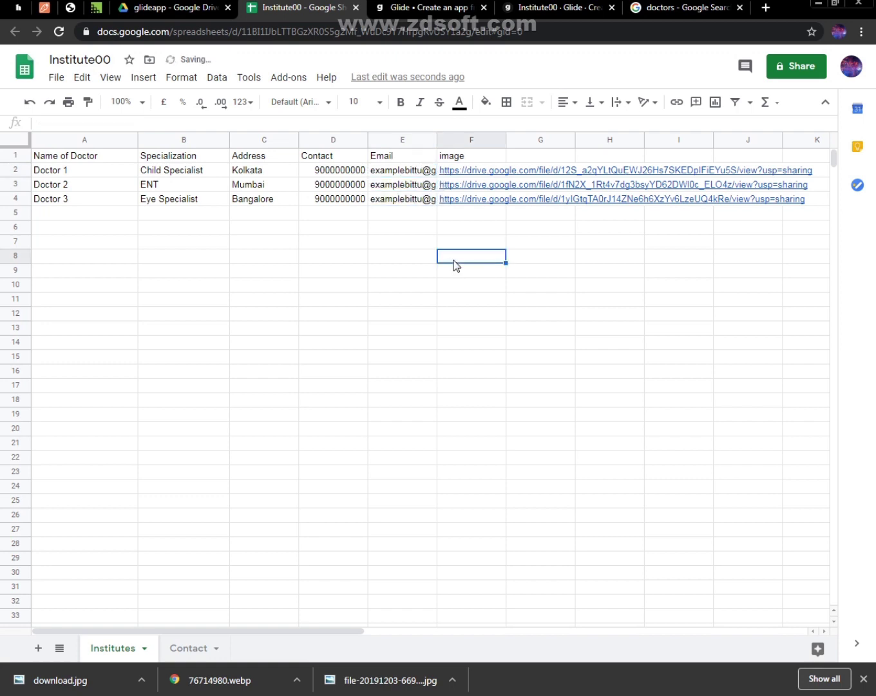
# Narrow columns A to D and widen the Email column to fit their contents, and dismiss the browser's downloads bar
pyautogui.click(125, 143)
pyautogui.moveTo(137, 138); pyautogui.dragTo(103, 139)
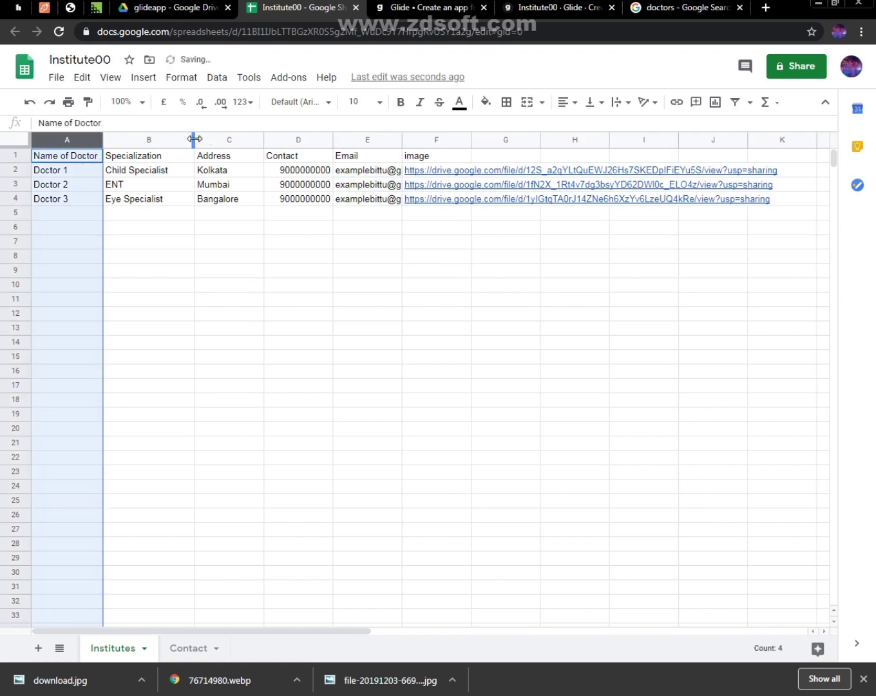
pyautogui.moveTo(193, 139); pyautogui.dragTo(171, 144)
pyautogui.moveTo(239, 139); pyautogui.dragTo(218, 139)
pyautogui.moveTo(280, 142); pyautogui.dragTo(276, 138)
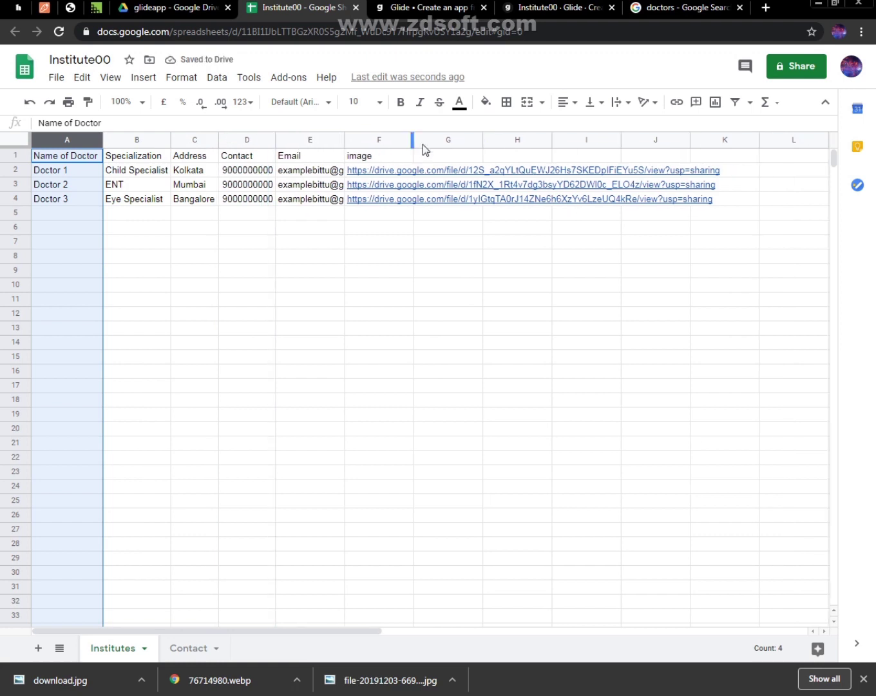
pyautogui.click(314, 148)
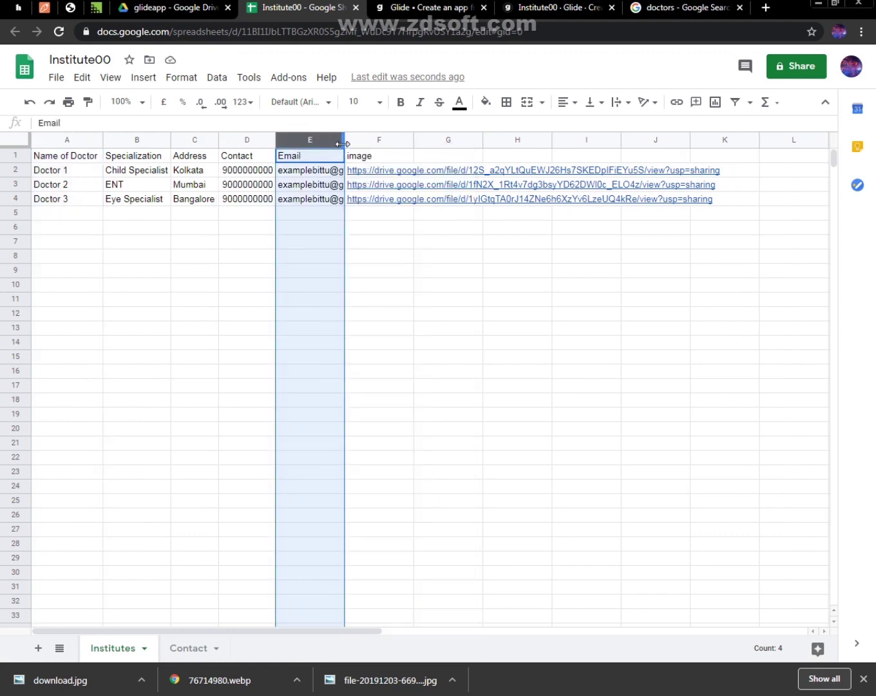
pyautogui.moveTo(343, 139); pyautogui.dragTo(385, 168)
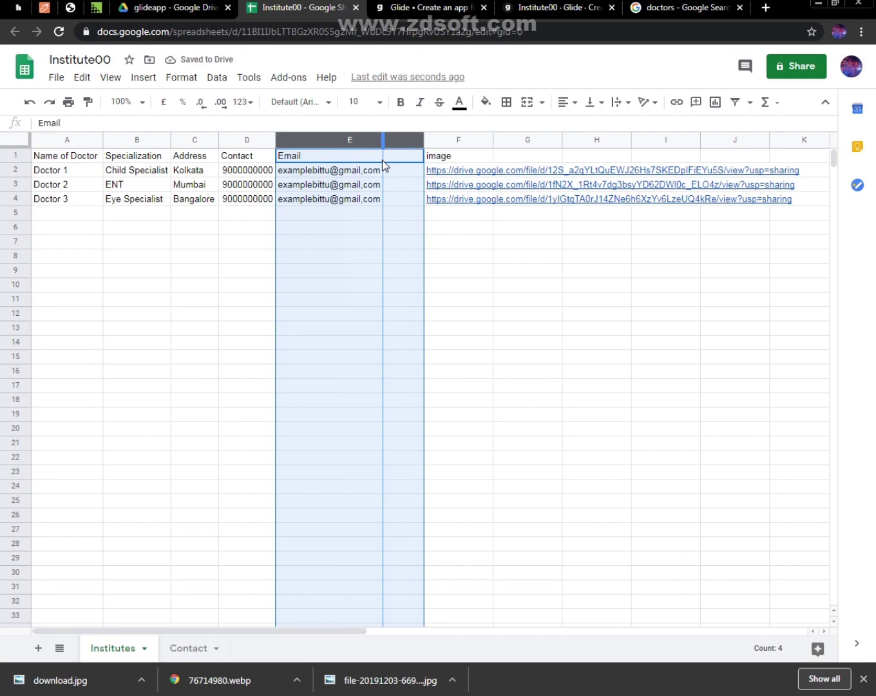
pyautogui.click(468, 272)
pyautogui.click(863, 678)
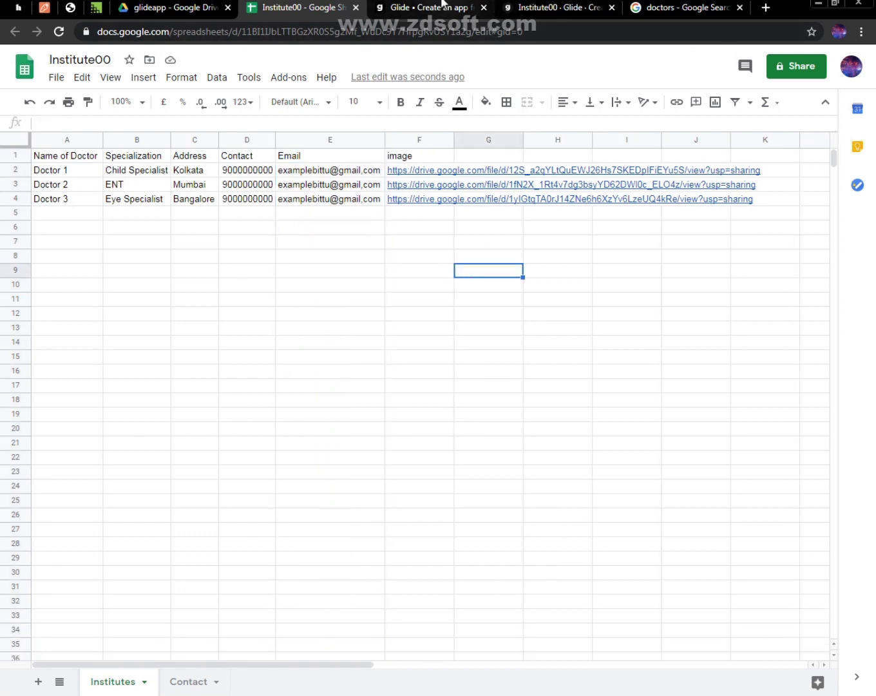
# Switch to the Institute00 app in Glide, closing the spare Glide tab, and reload the app with the new sheet data
pyautogui.click(443, 3)
pyautogui.click(555, 9)
pyautogui.click(485, 9)
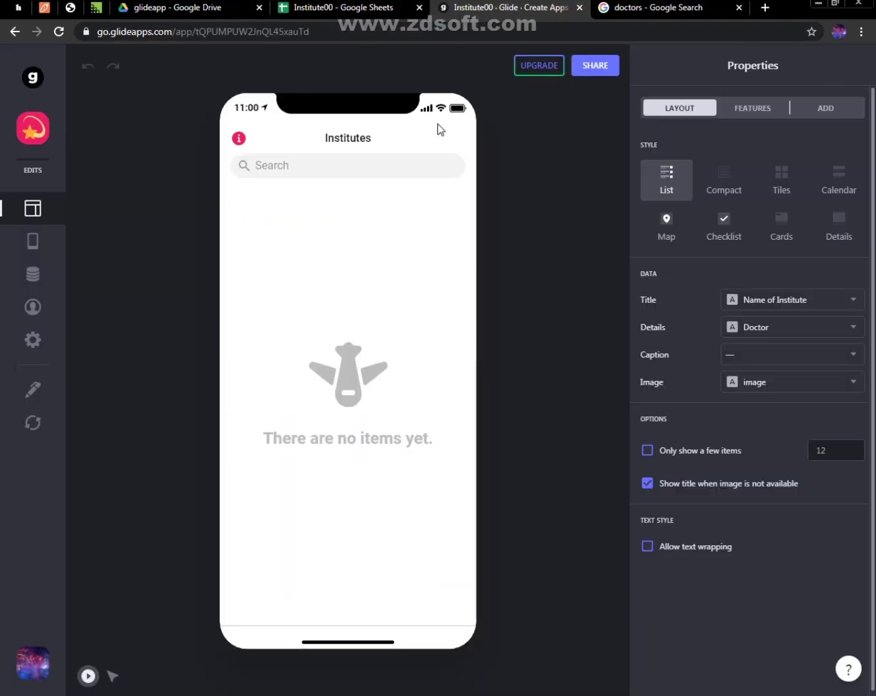
pyautogui.click(56, 32)
pyautogui.click(311, 5)
pyautogui.click(456, 6)
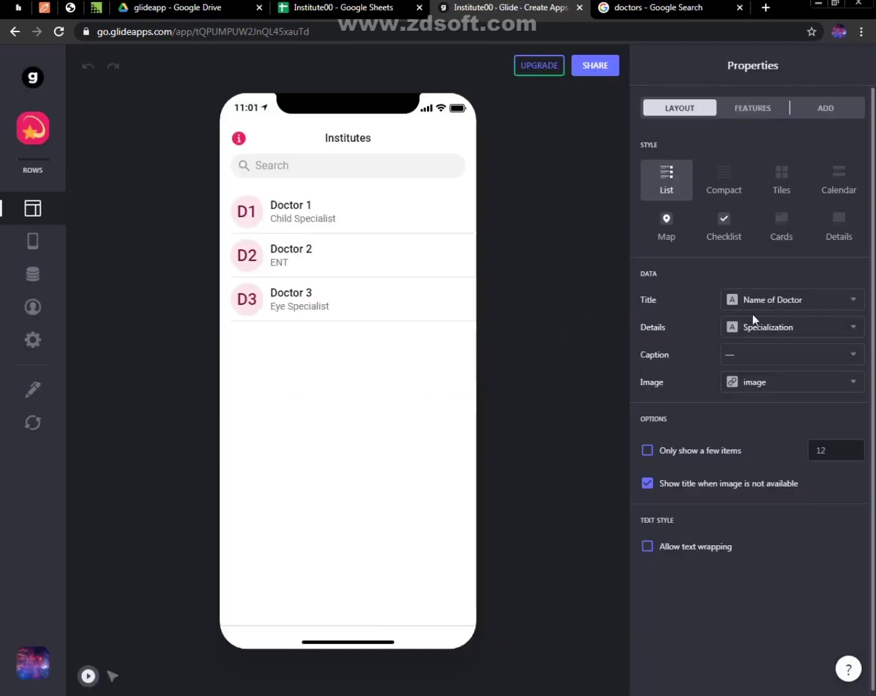
# Try the Calendar, Cards and Details styles for the Institutes screen and settle on Tiles with one tile per row
pyautogui.click(790, 187)
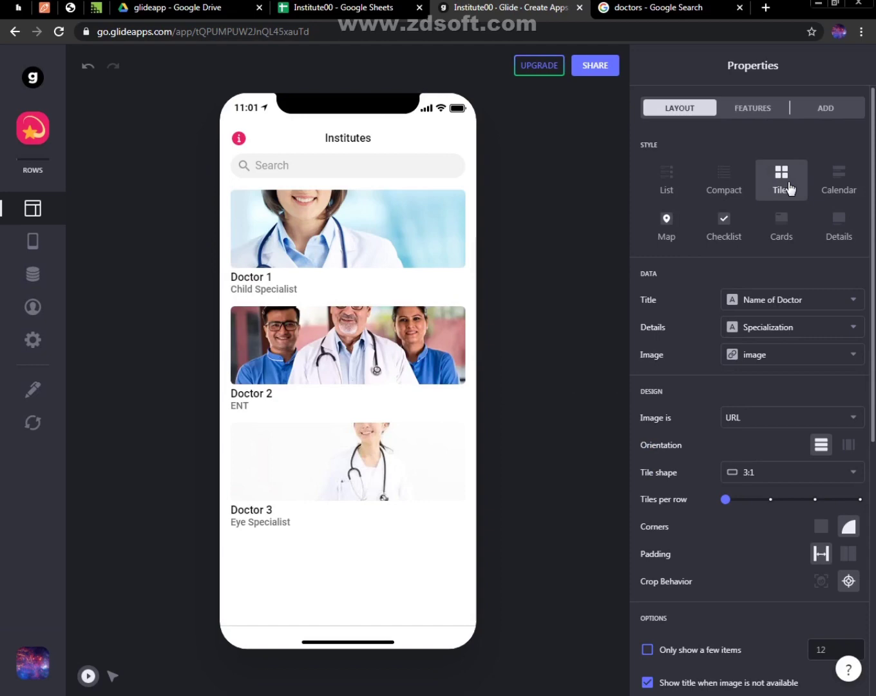
pyautogui.click(835, 191)
pyautogui.click(781, 226)
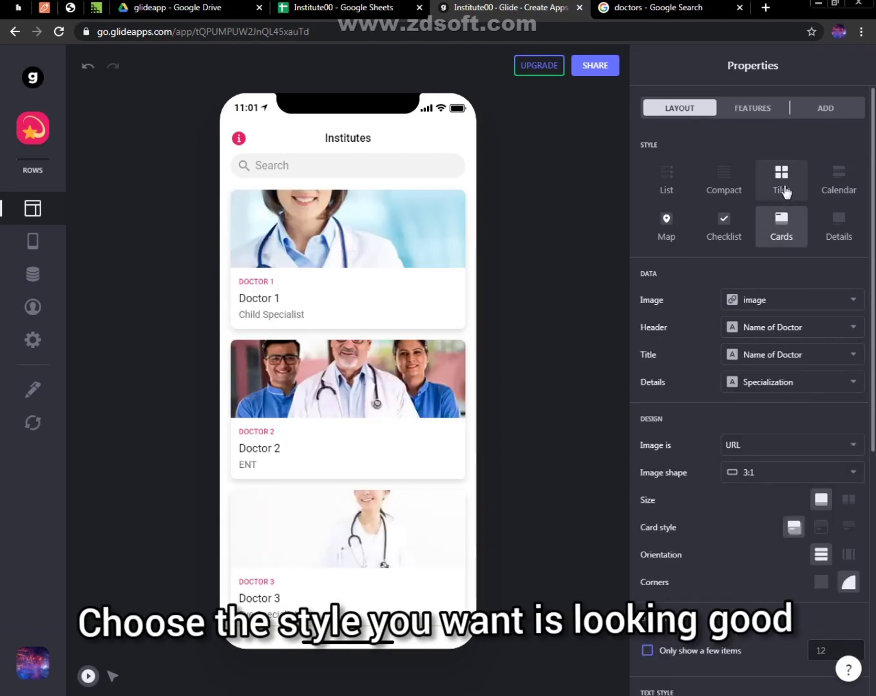
pyautogui.click(783, 190)
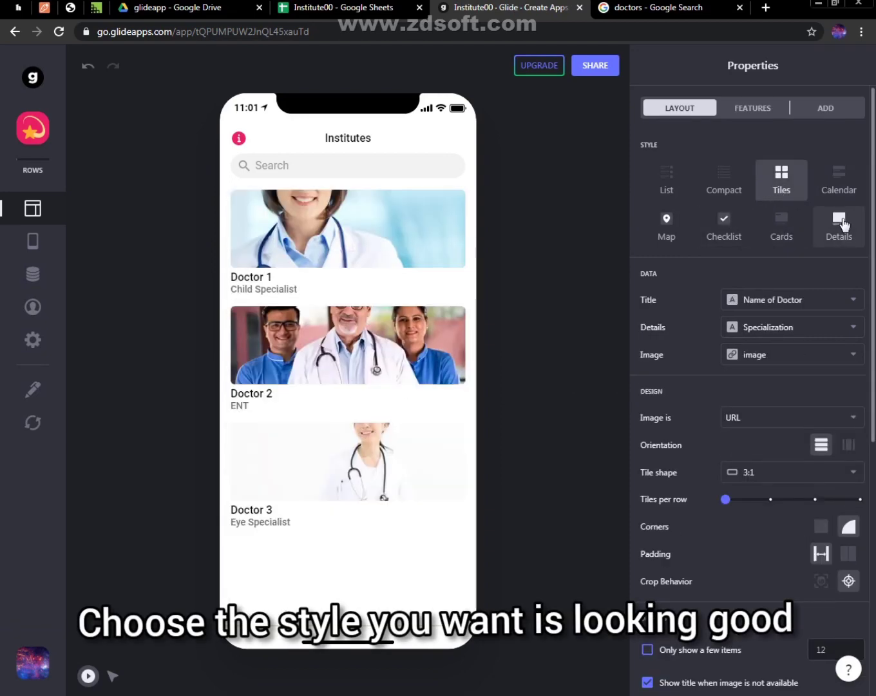
pyautogui.click(843, 222)
pyautogui.click(789, 186)
pyautogui.click(769, 499)
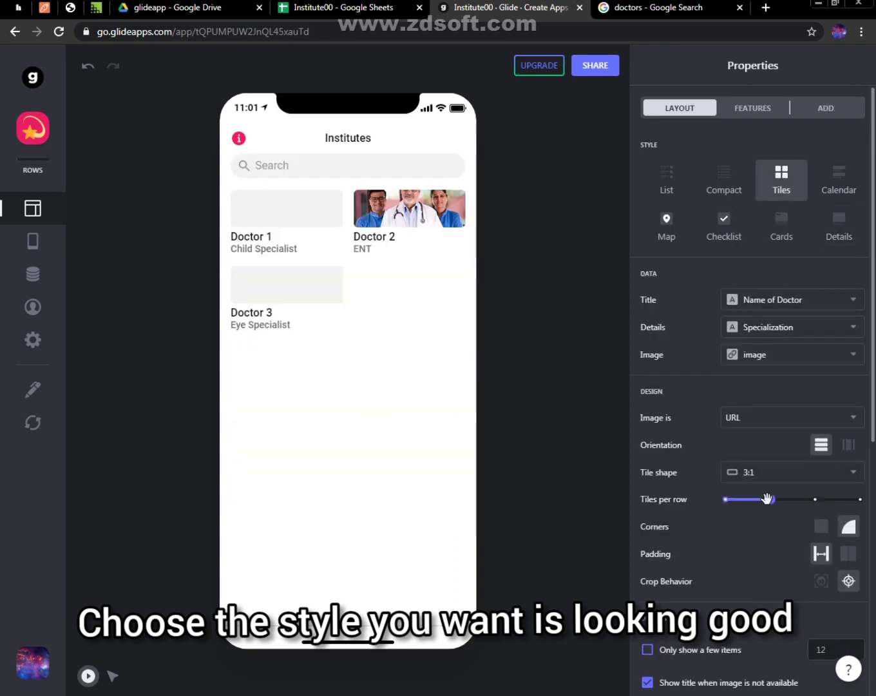
pyautogui.click(726, 499)
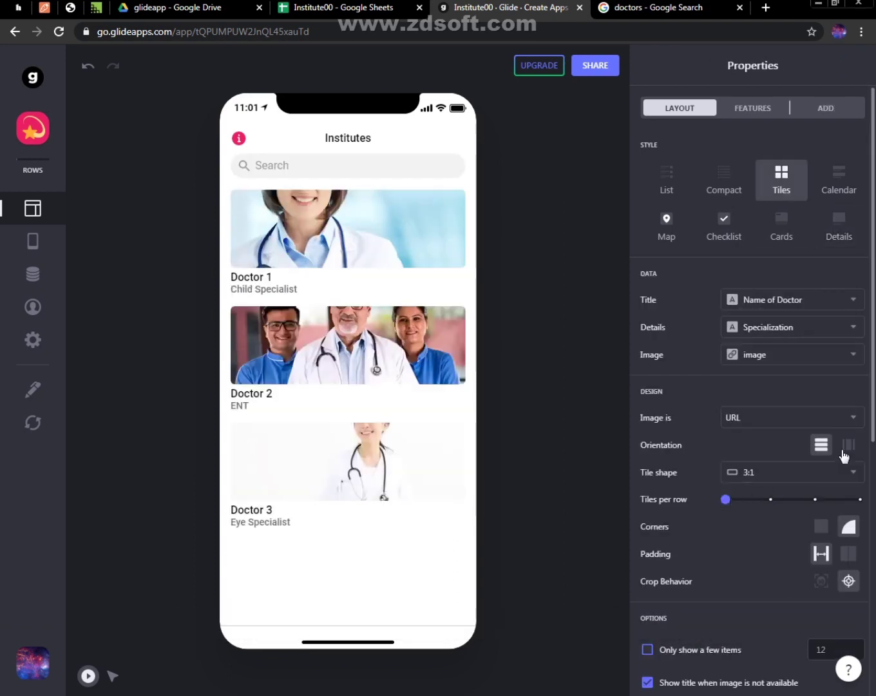
# Try the Square and 2:3 (Vertical) tile shapes and set the tile shape to 3:4 (Vertical)
pyautogui.click(775, 475)
pyautogui.click(775, 504)
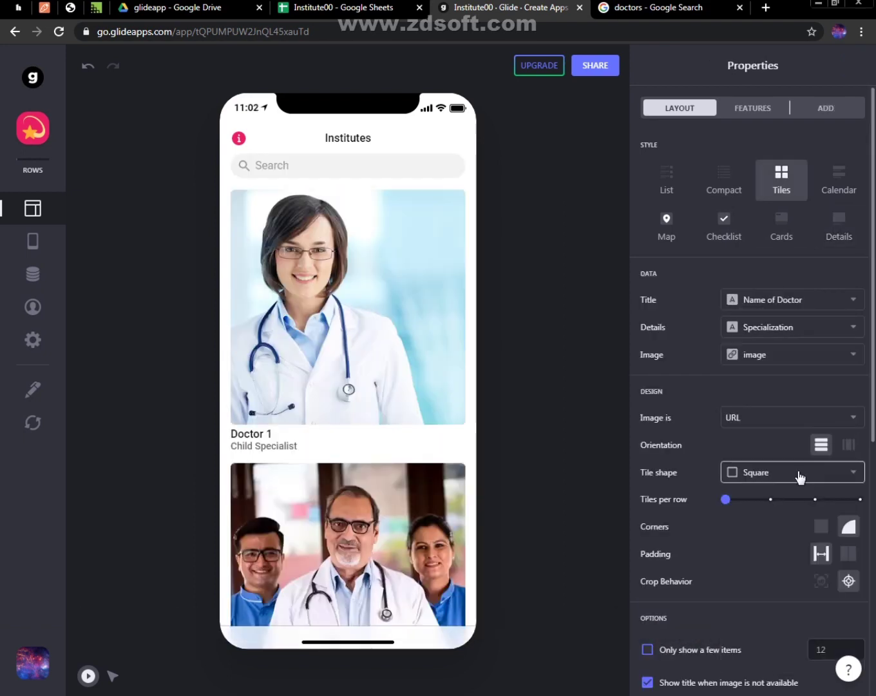
pyautogui.click(797, 474)
pyautogui.click(777, 629)
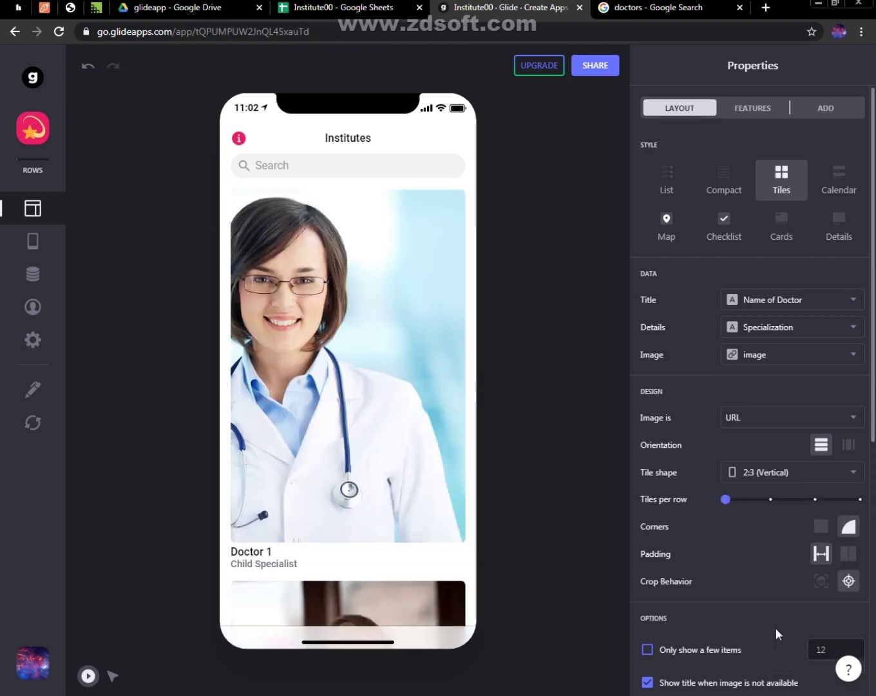
pyautogui.click(790, 477)
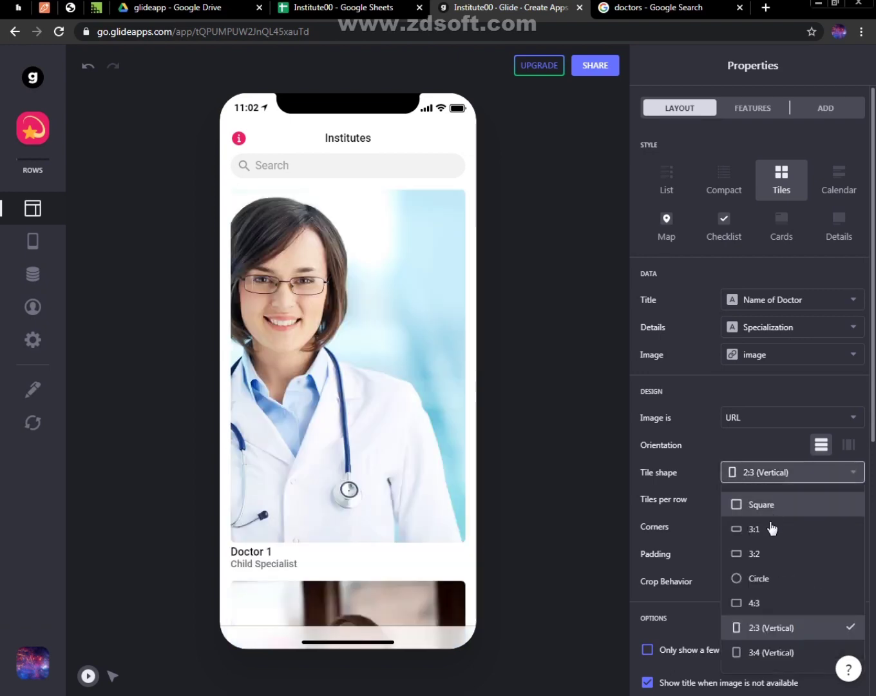
pyautogui.click(766, 652)
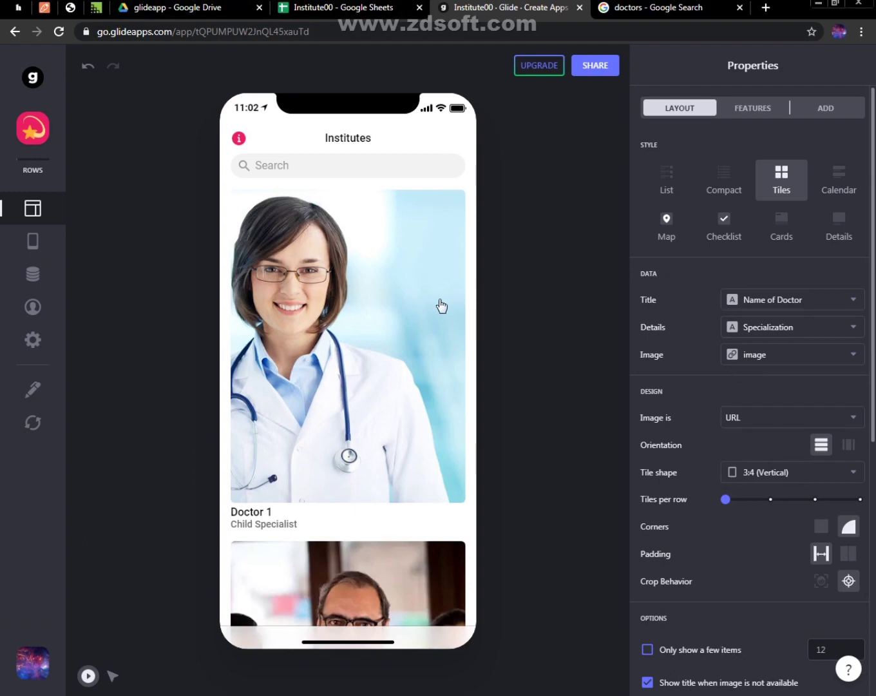
# Open the Doctor 1 detail screen and add an Image component to it, searching the components for "ima"
pyautogui.click(378, 429)
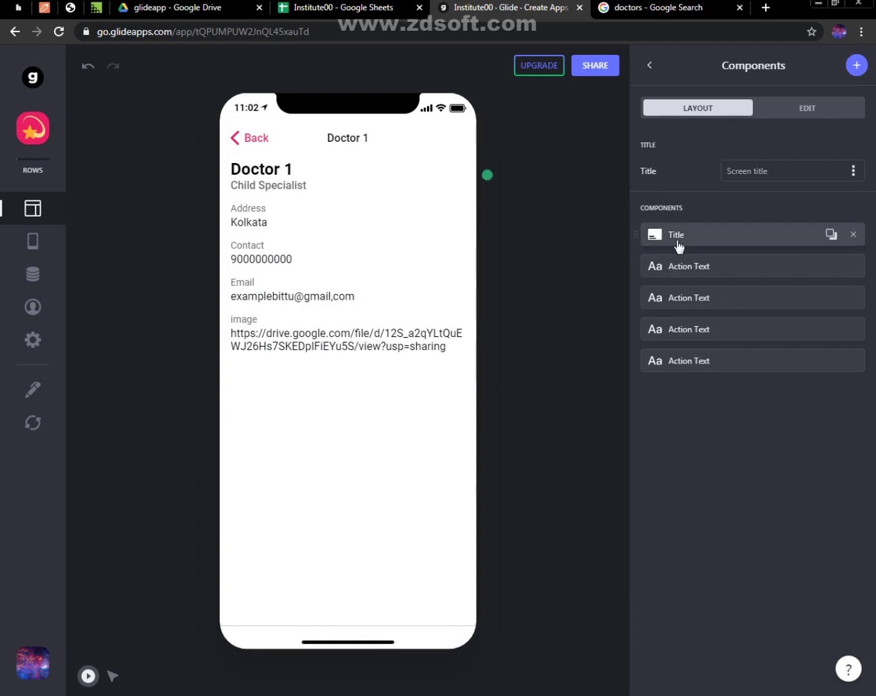
pyautogui.click(856, 64)
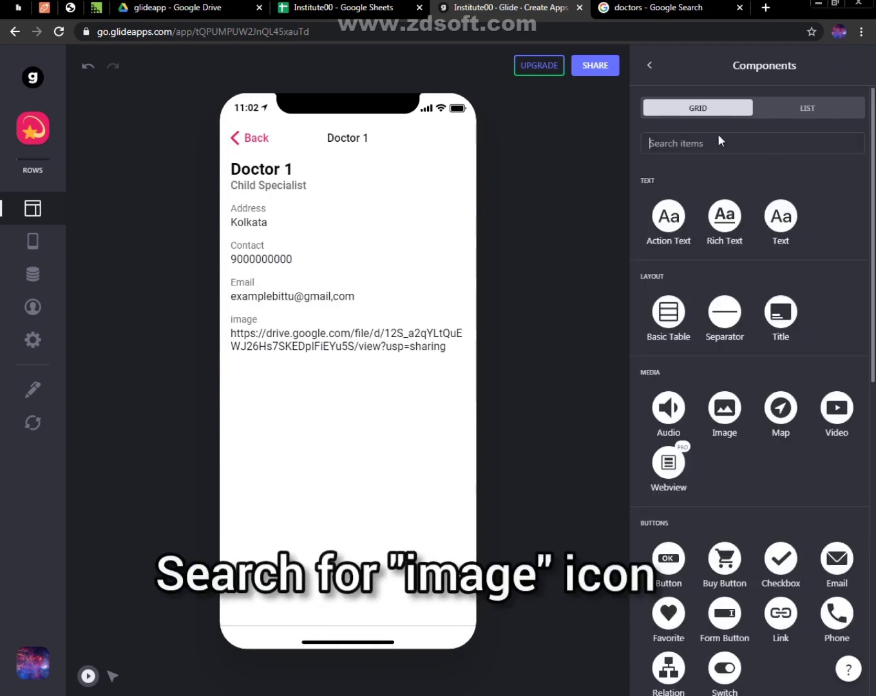
pyautogui.click(706, 148)
pyautogui.write('ima')
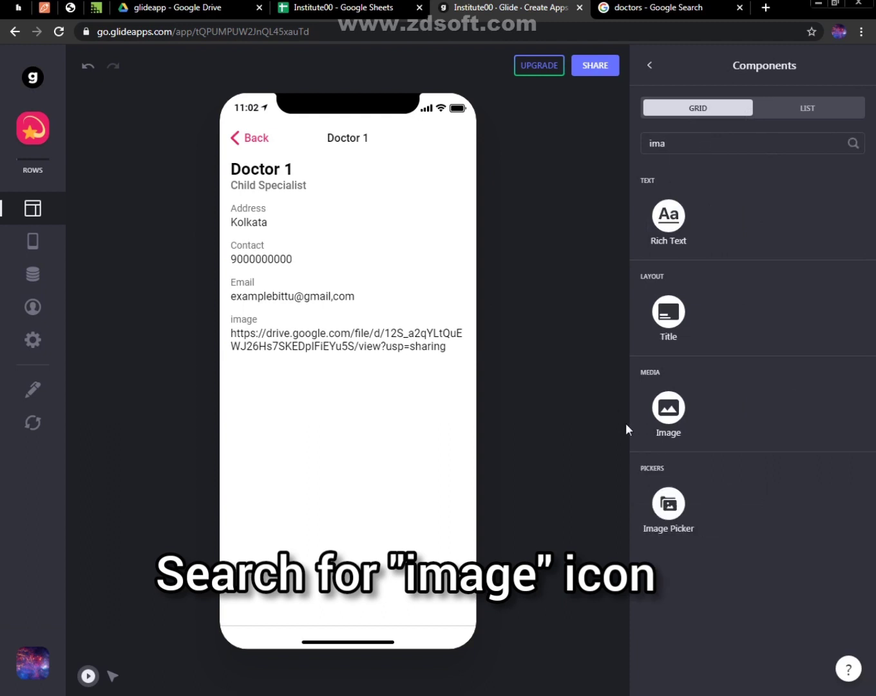
pyautogui.click(669, 408)
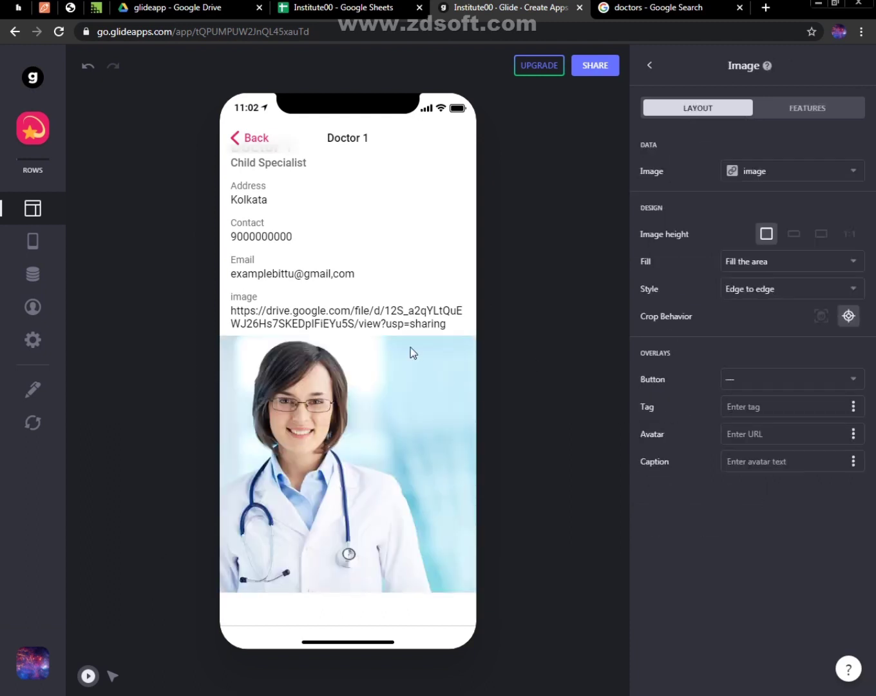
pyautogui.click(649, 66)
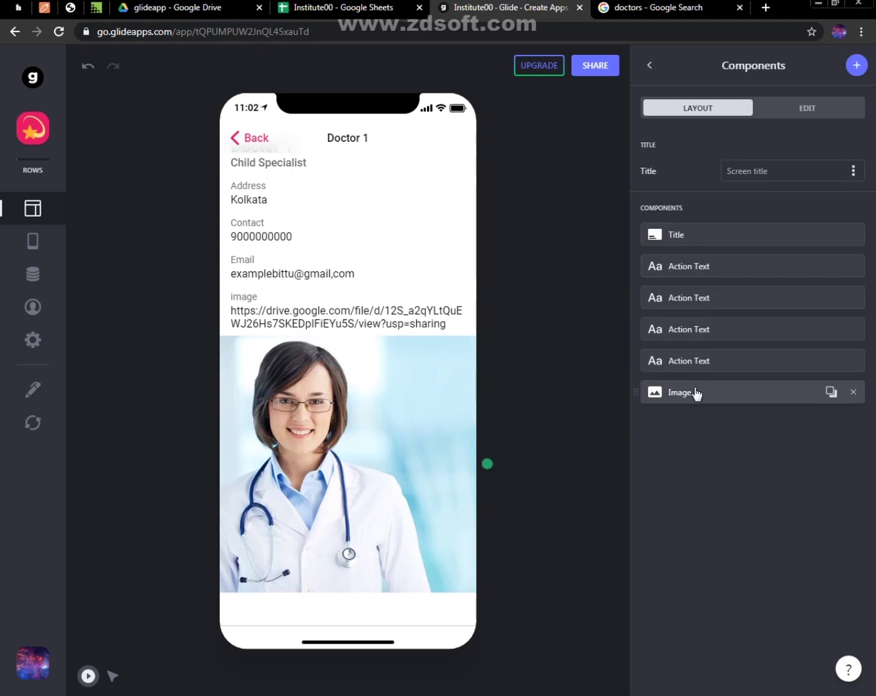
# Reorder the detail screen's components, placing Image directly below Title and the Address action text last
pyautogui.moveTo(694, 393); pyautogui.dragTo(695, 257)
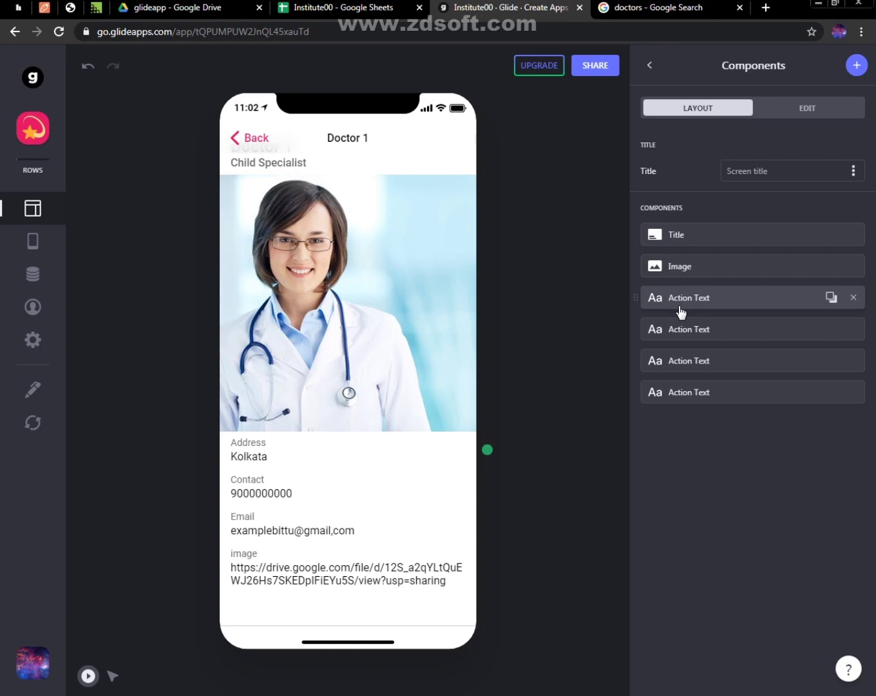
pyautogui.moveTo(682, 312); pyautogui.dragTo(683, 386)
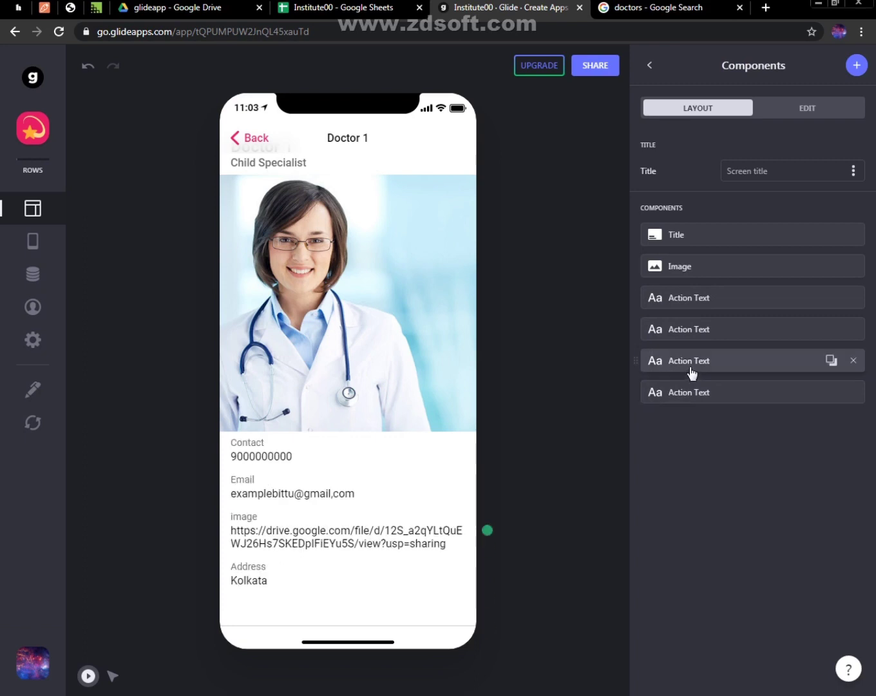
# Delete the image link's action text from the Doctor 1 detail screen and add a Map component, searching the components for "map"
pyautogui.click(854, 362)
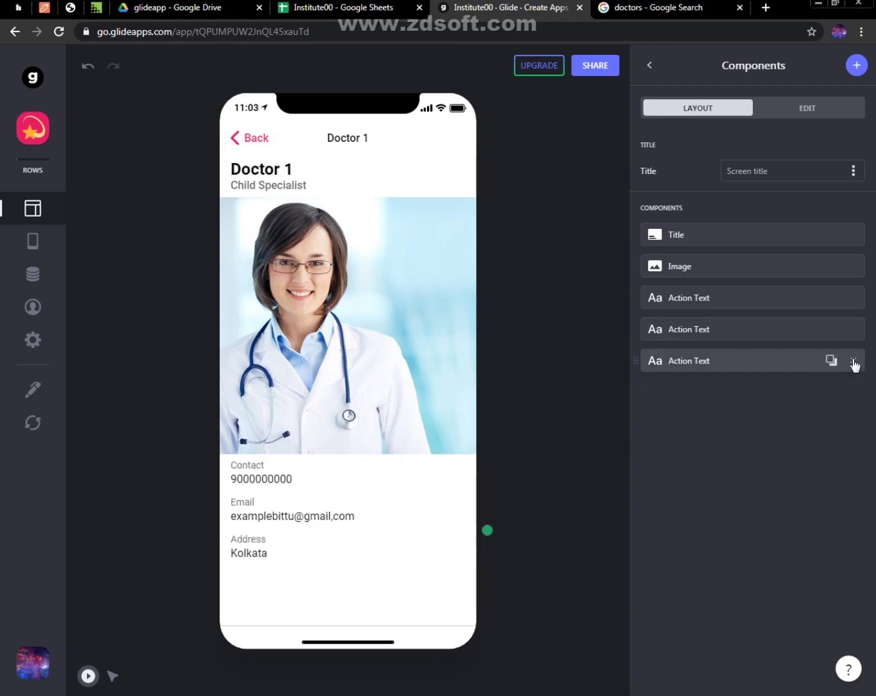
pyautogui.click(855, 65)
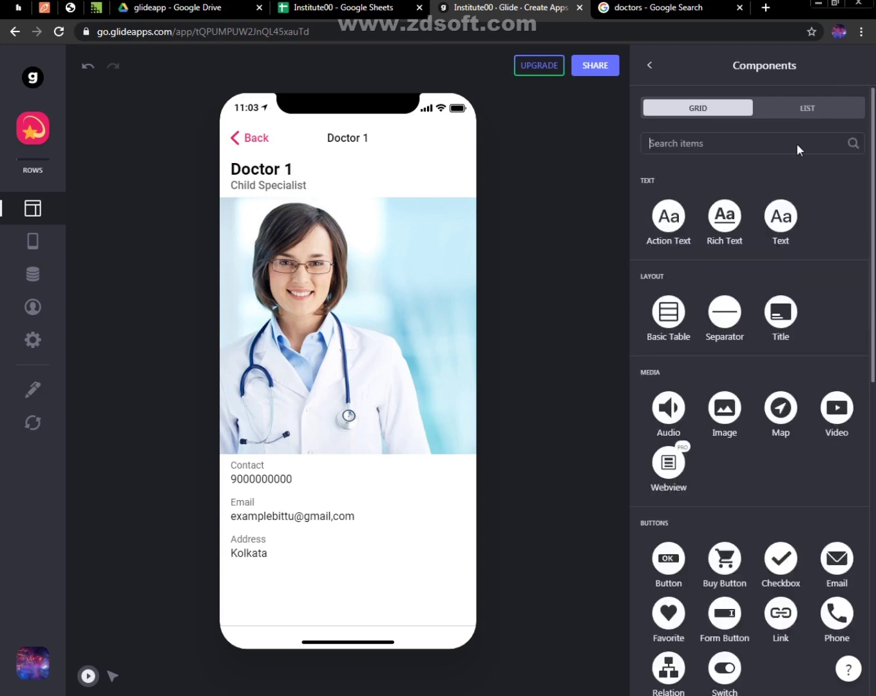
pyautogui.write('map')
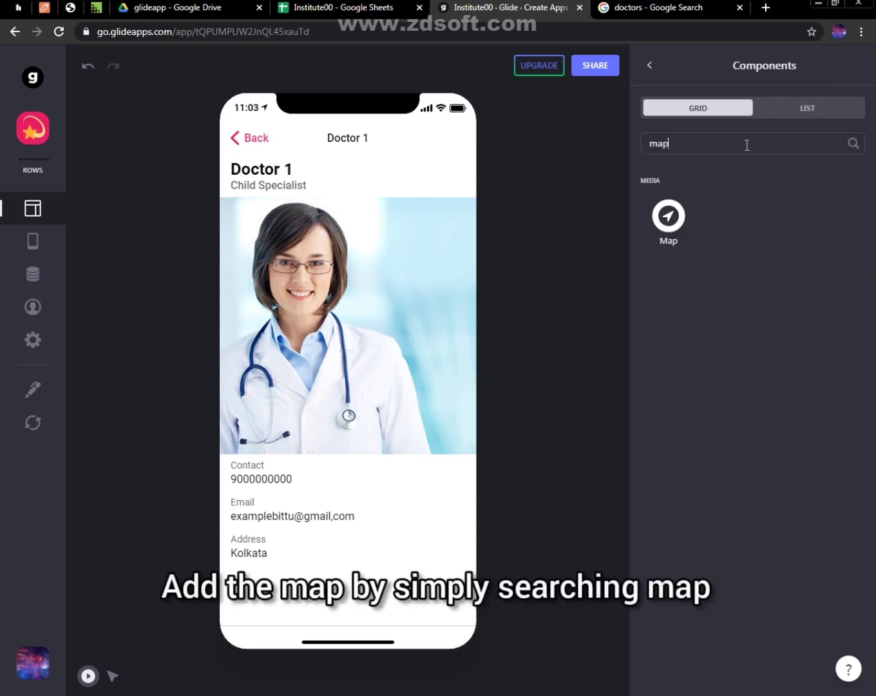
pyautogui.click(691, 221)
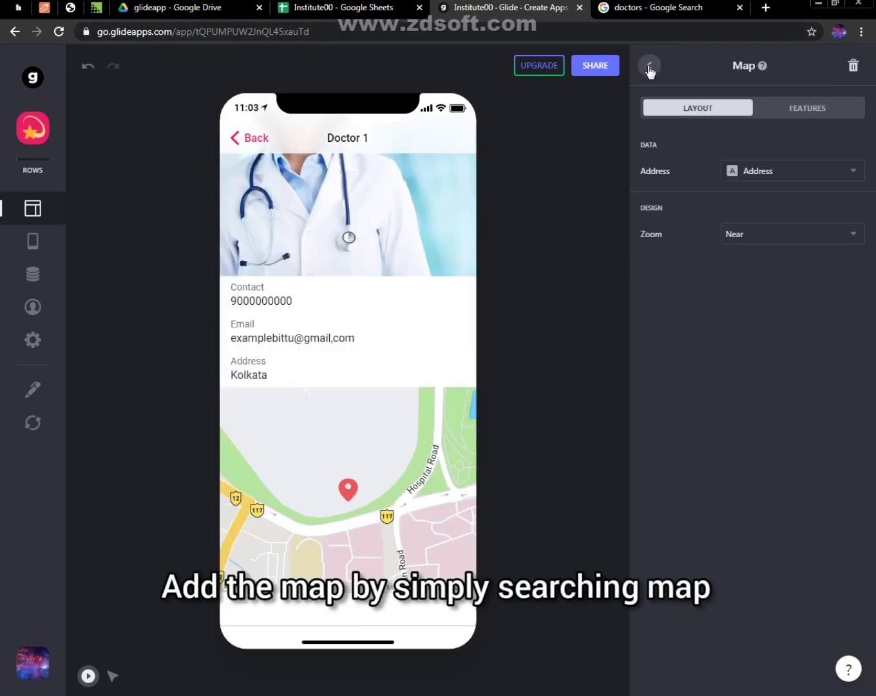
pyautogui.click(649, 66)
pyautogui.scroll(3, 426, 328)
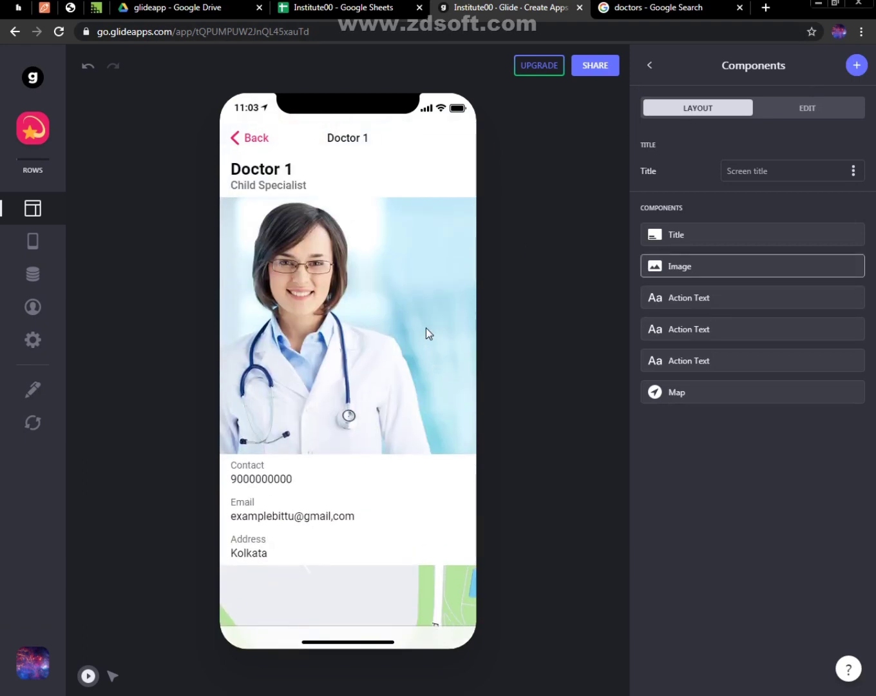
# Check the Doctor 2 detail screen from the Institutes list and reopen the Doctor 1 detail screen
pyautogui.click(239, 139)
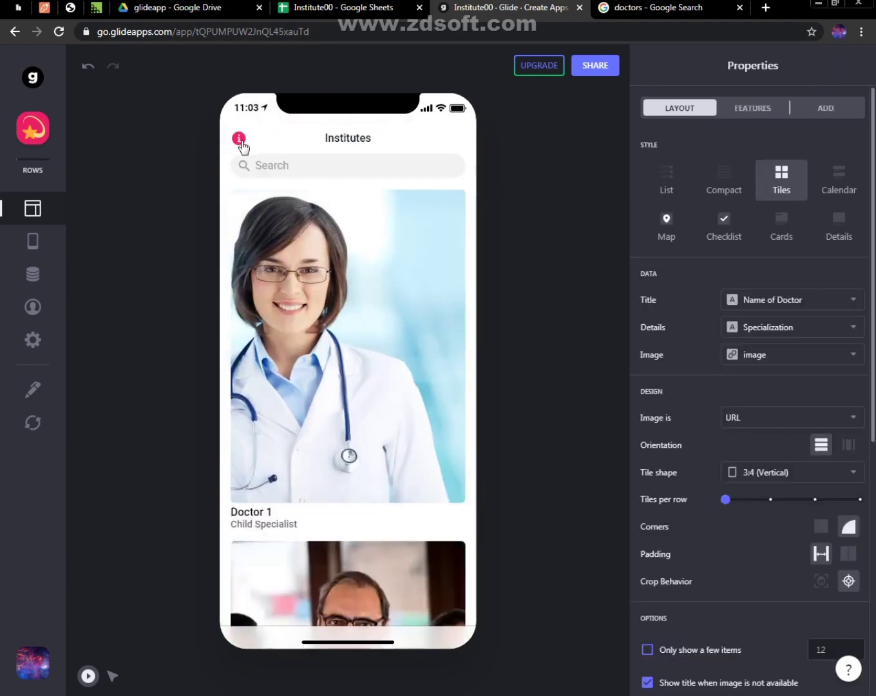
pyautogui.click(352, 581)
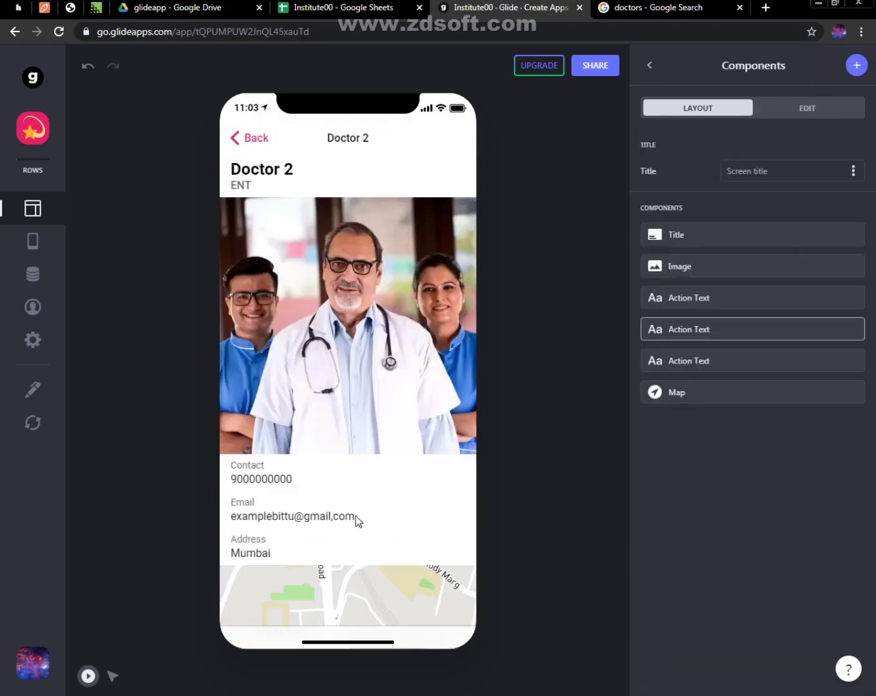
pyautogui.click(242, 148)
pyautogui.click(346, 331)
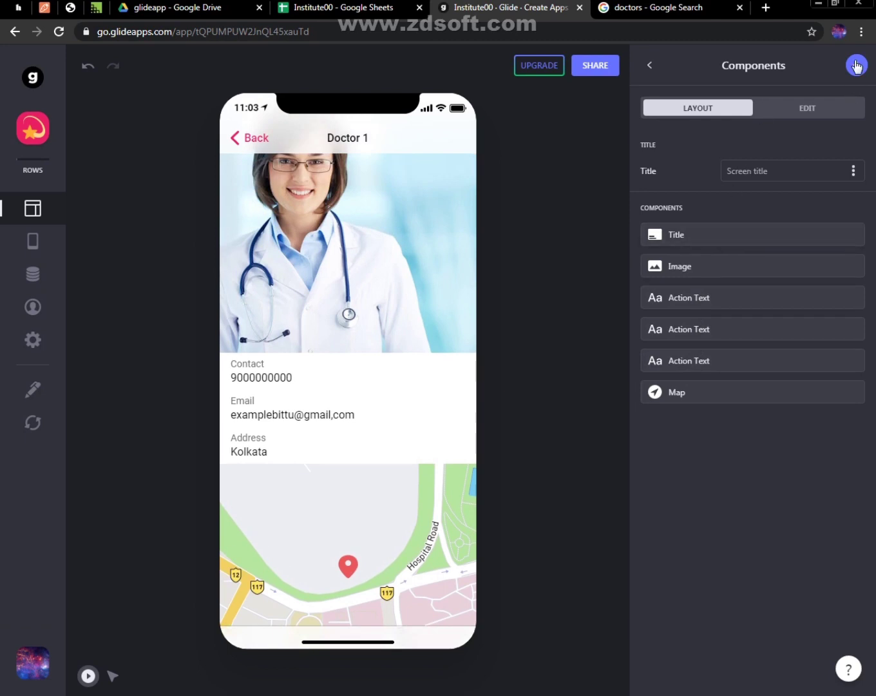
# Replace the Contact action text with a Phone component using the Contact column, placed directly below Image
pyautogui.click(856, 65)
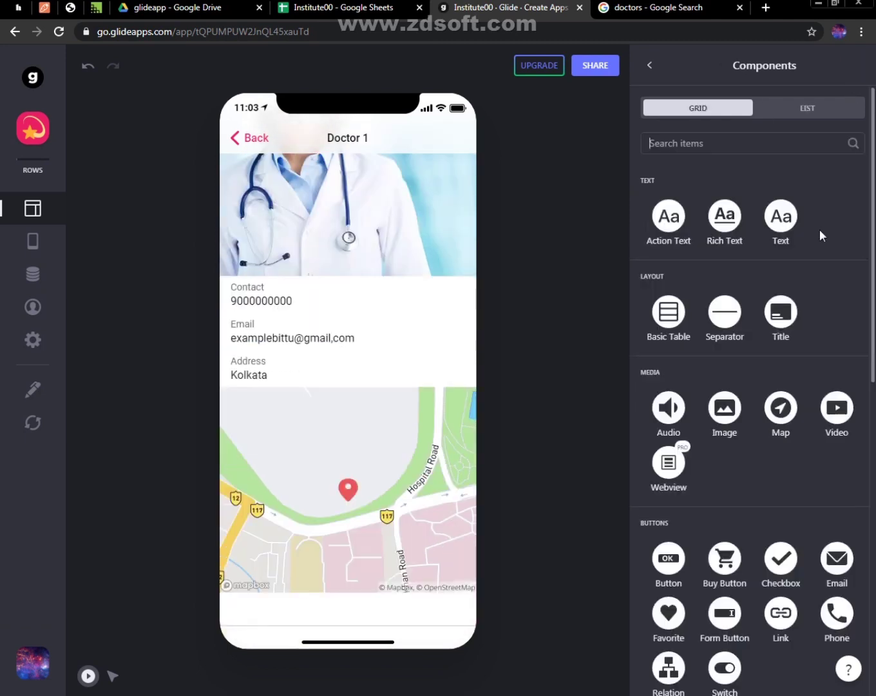
pyautogui.click(832, 614)
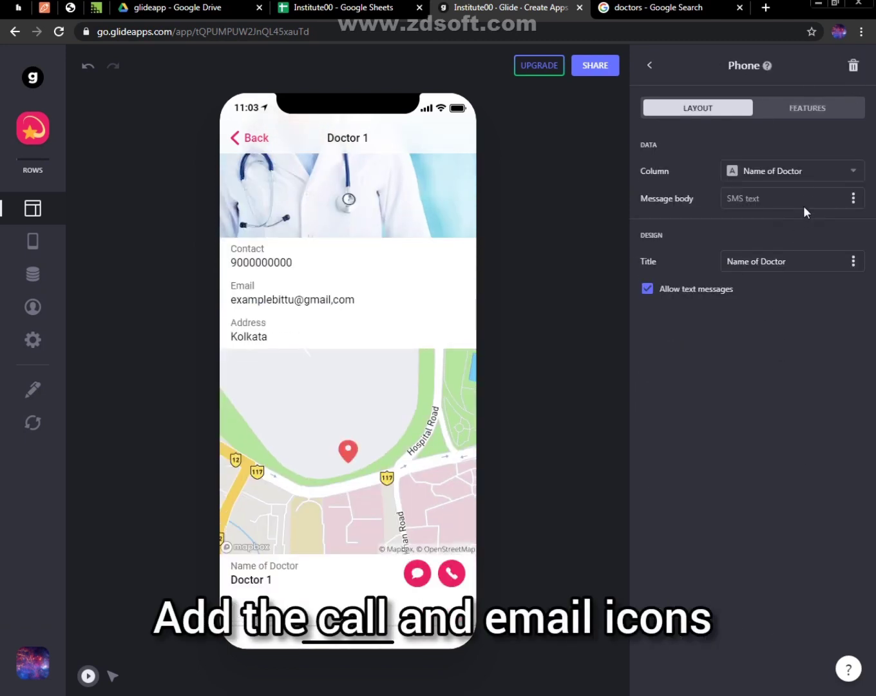
pyautogui.click(794, 173)
pyautogui.click(683, 335)
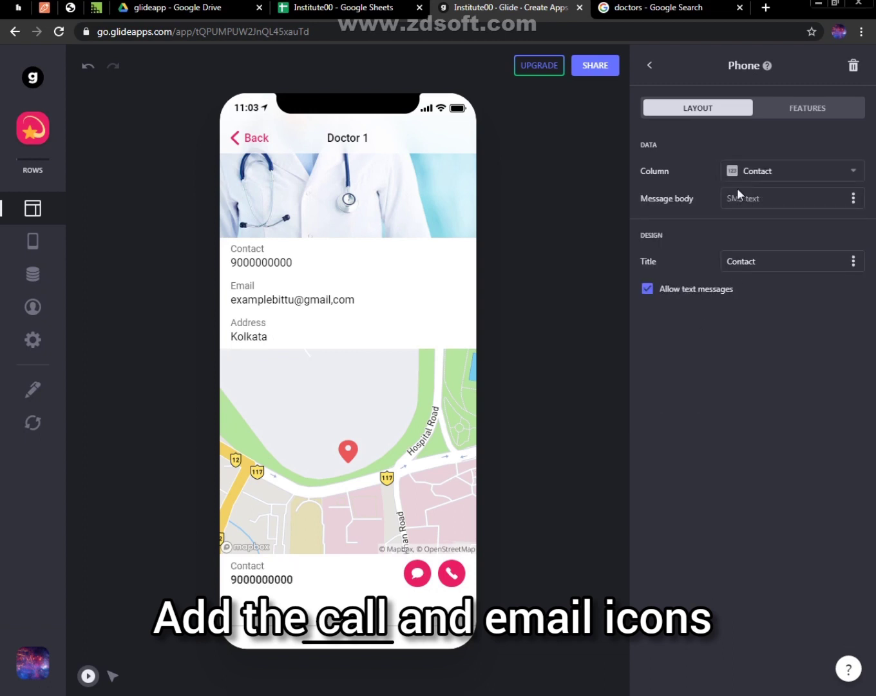
pyautogui.click(651, 66)
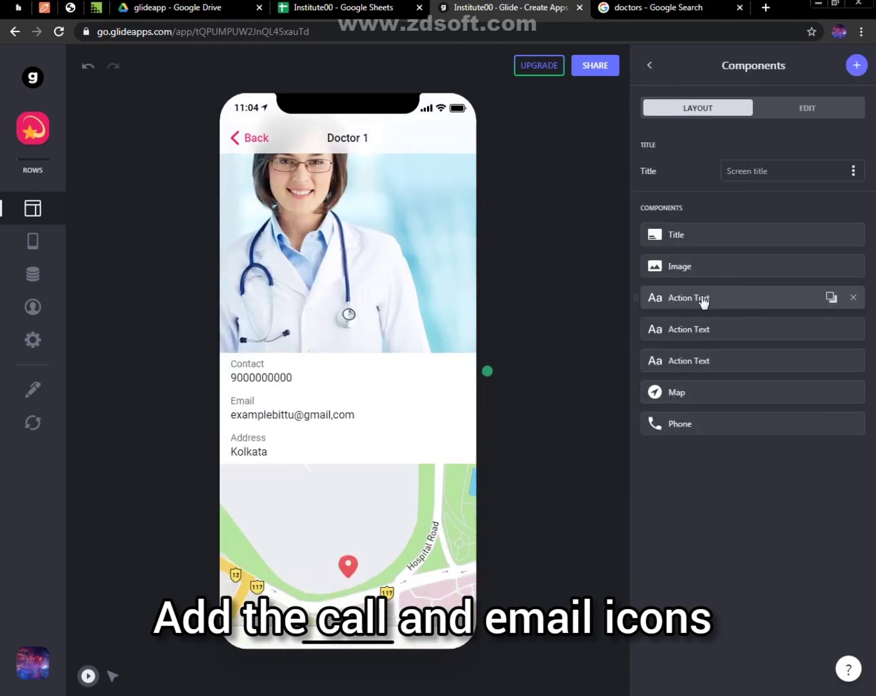
pyautogui.click(851, 298)
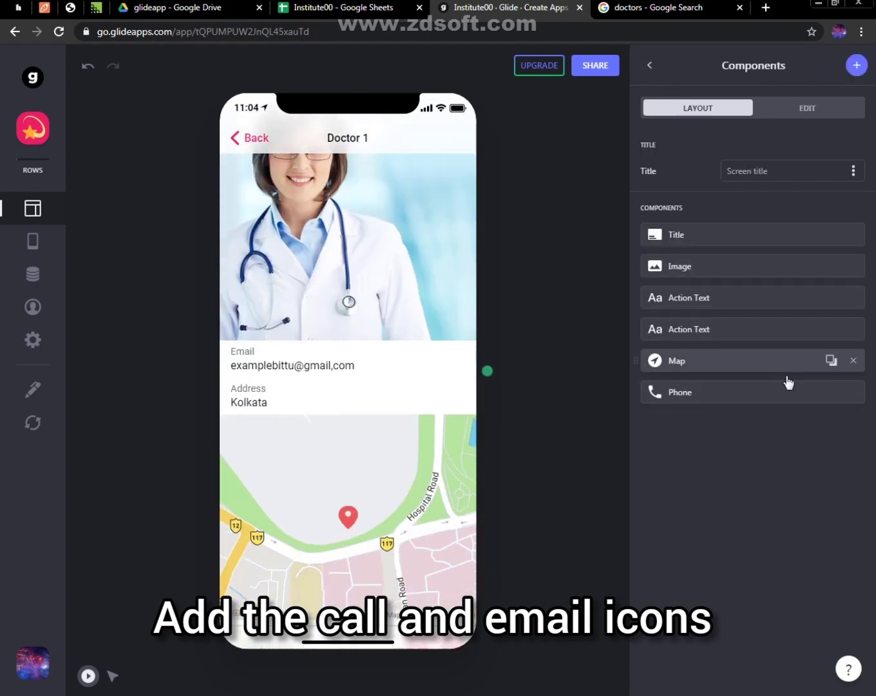
pyautogui.moveTo(771, 403); pyautogui.dragTo(759, 301)
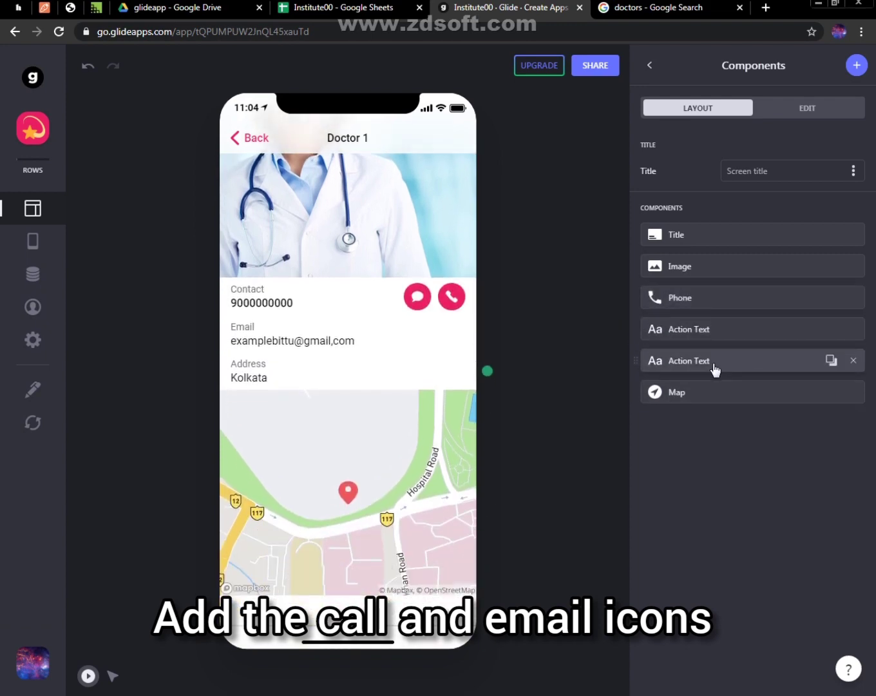
# Replace the Email action text with an Email component addressed to the Email column, placed directly below Phone
pyautogui.click(856, 65)
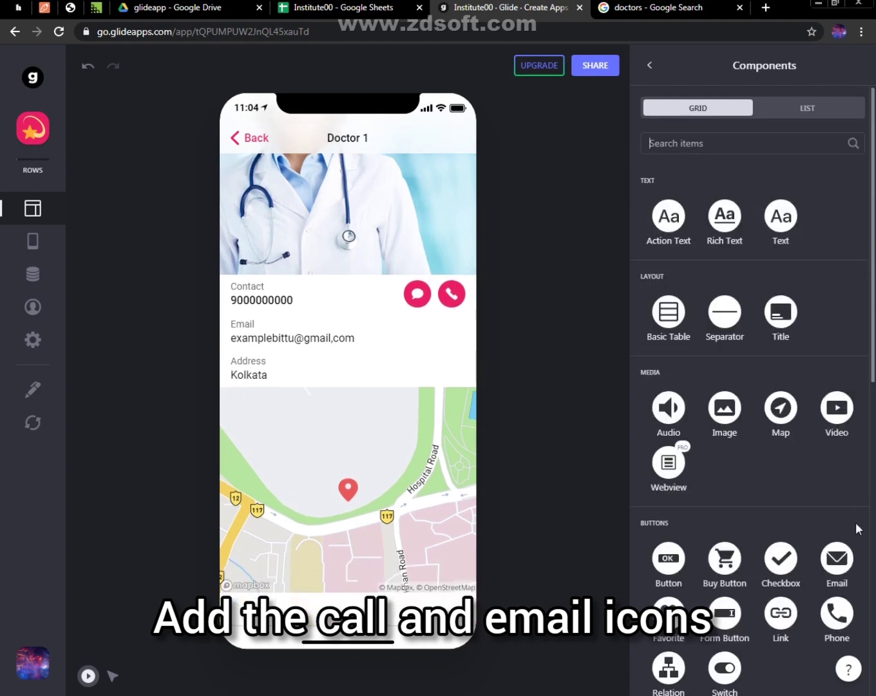
pyautogui.click(836, 558)
pyautogui.click(779, 175)
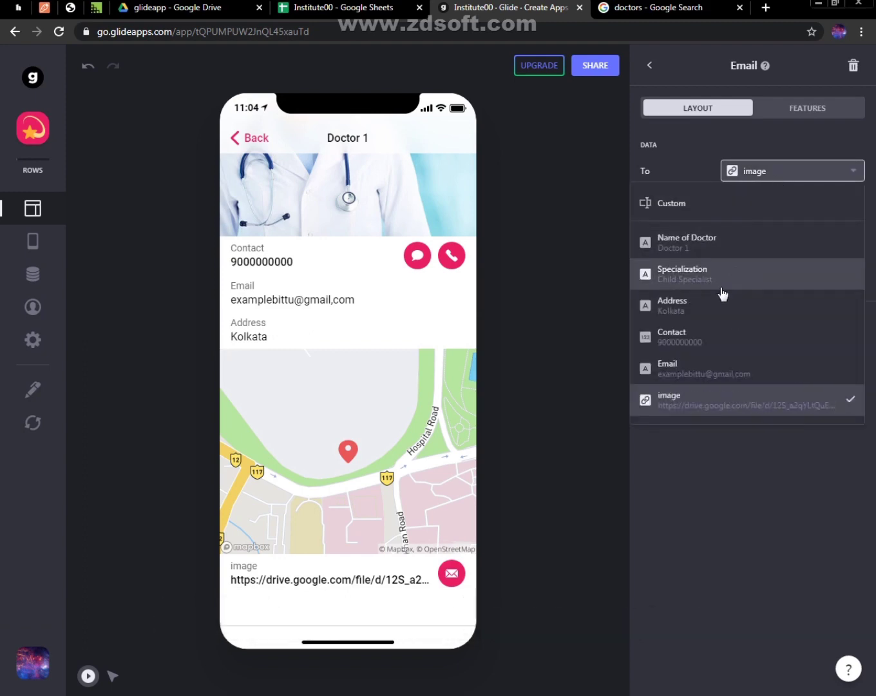
pyautogui.click(687, 374)
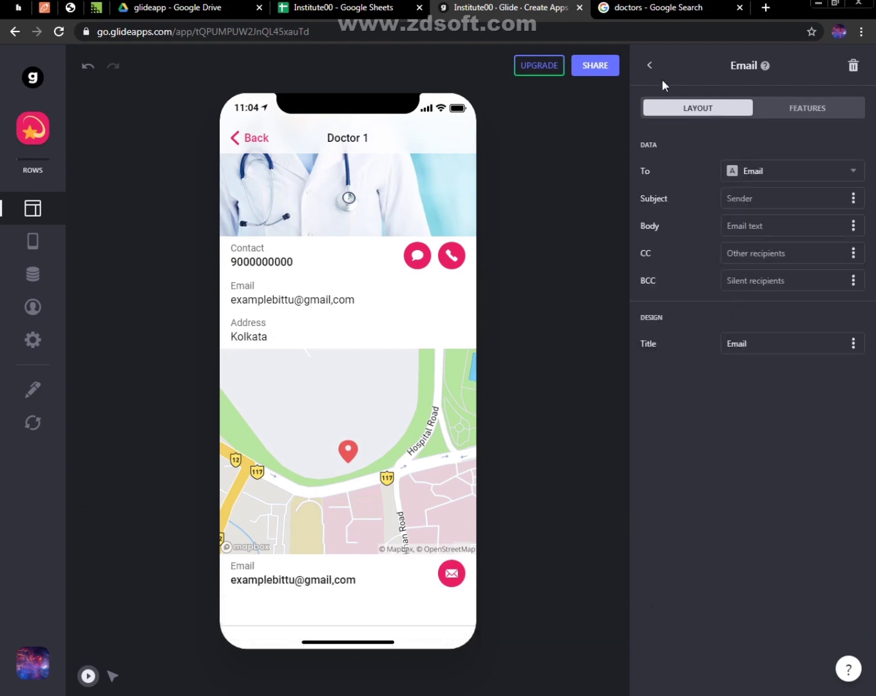
pyautogui.click(651, 66)
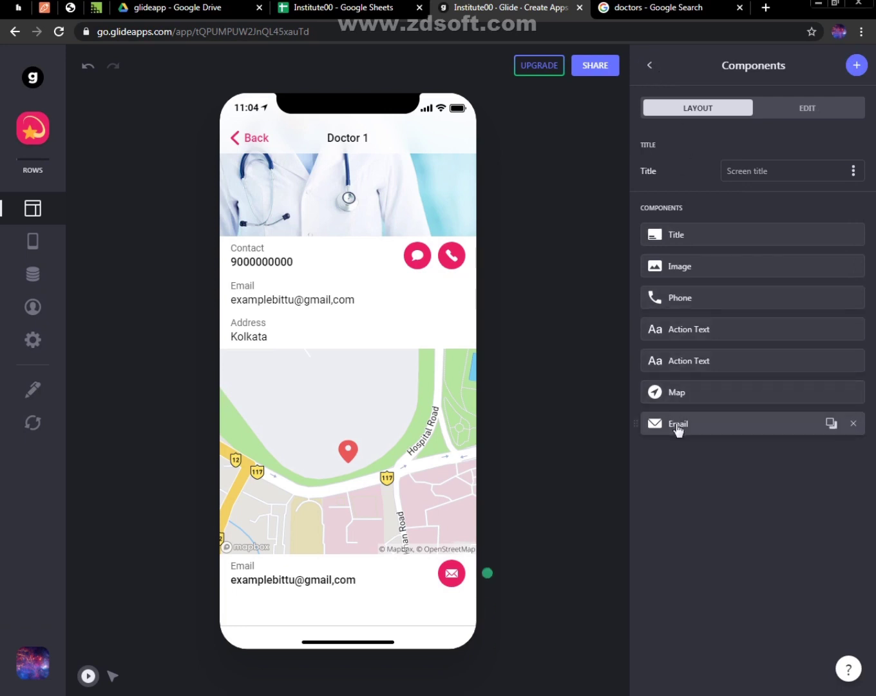
pyautogui.moveTo(678, 407); pyautogui.dragTo(681, 367)
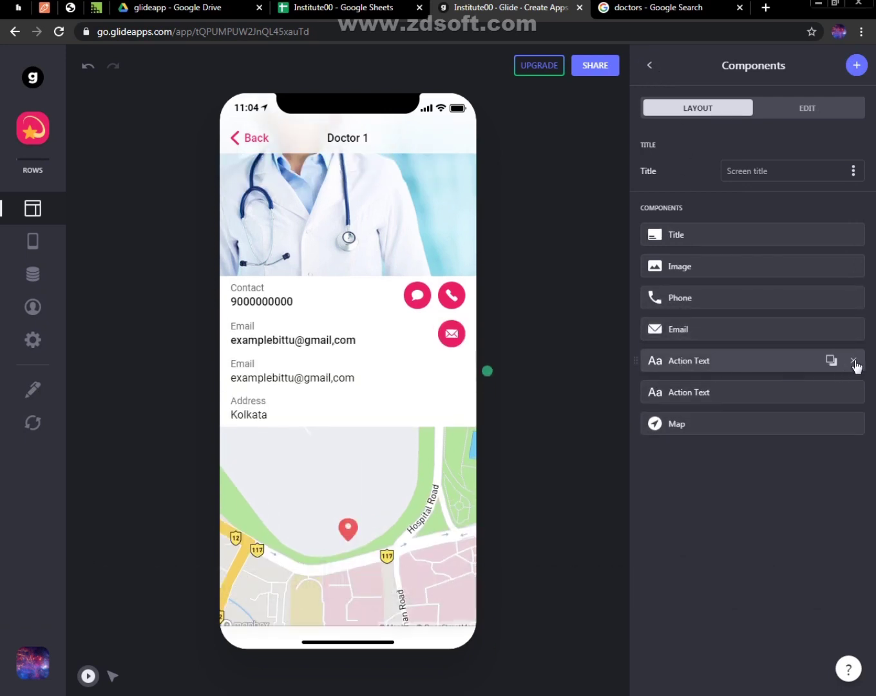
pyautogui.click(853, 362)
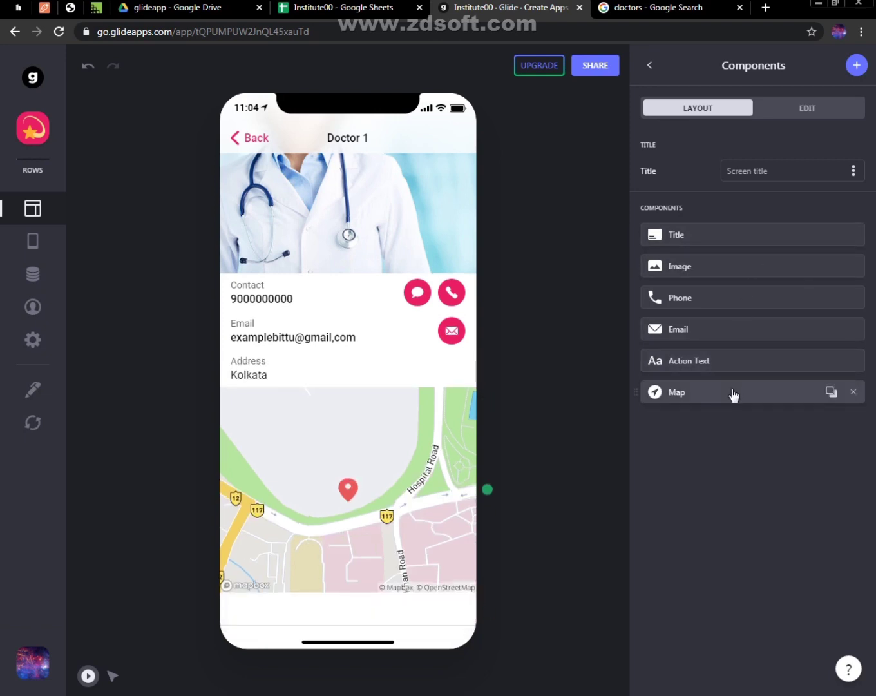
# Switch to the Institute00 sheet, correct the comma in Doctor 1's email address to a dot and fill the address down to Doctor 3
pyautogui.click(342, 7)
pyautogui.click(364, 172)
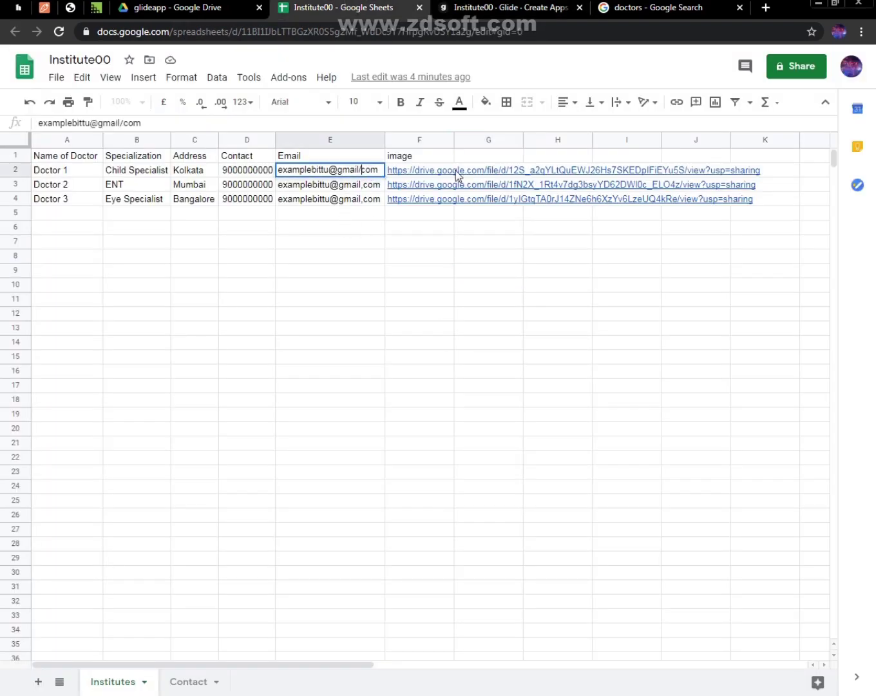
pyautogui.press('BackSpace')
pyautogui.write('.')
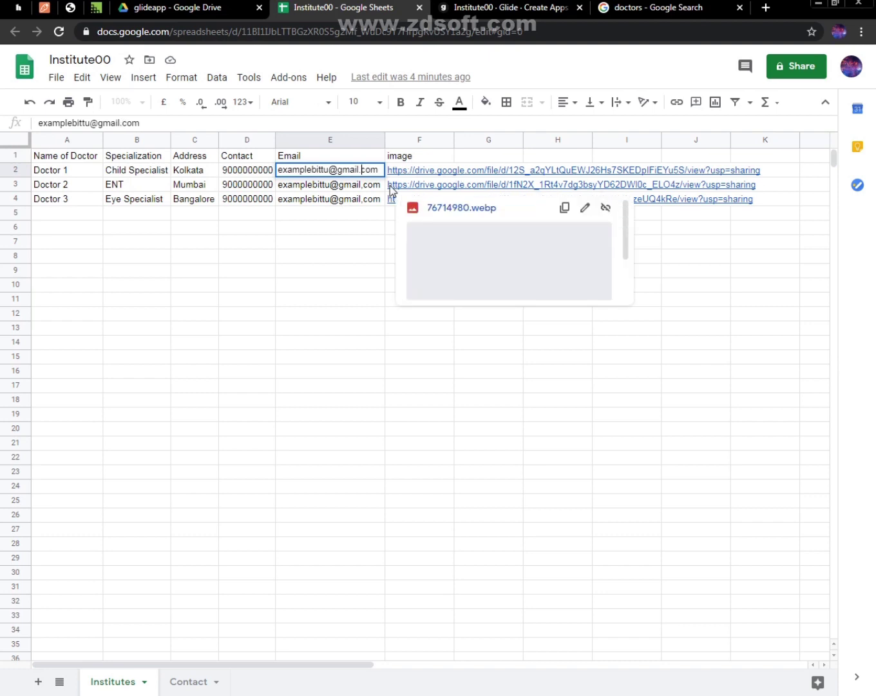
pyautogui.click(381, 179)
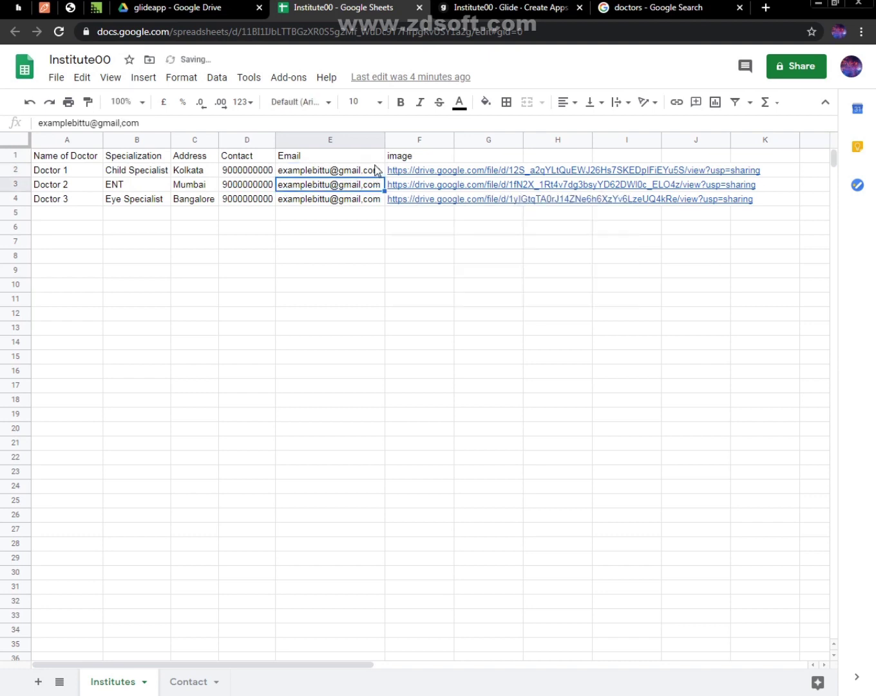
pyautogui.click(375, 169)
pyautogui.moveTo(384, 177); pyautogui.dragTo(380, 205)
pyautogui.click(396, 314)
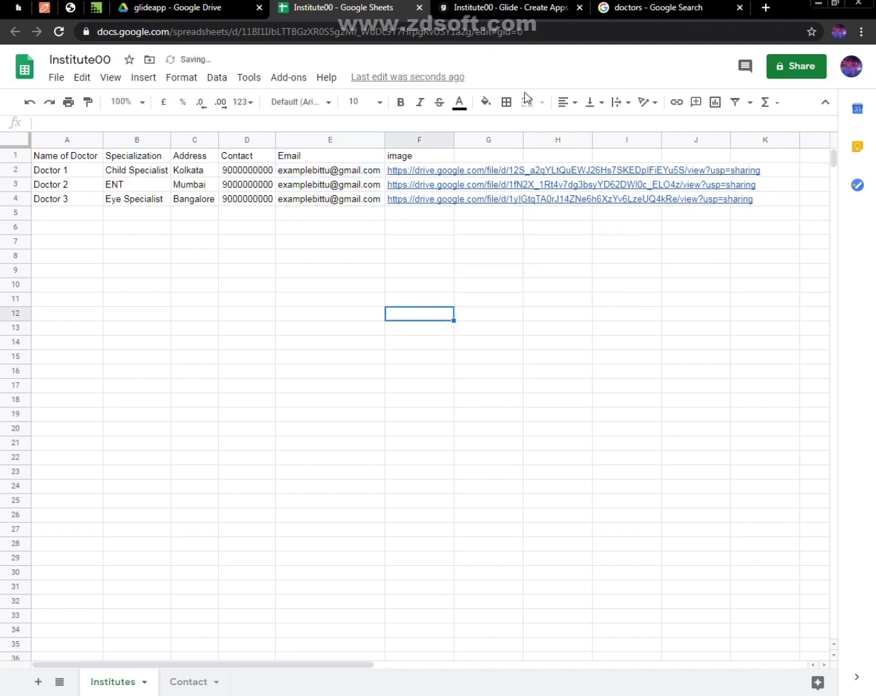
# Return the Glide preview to the Institutes list, and rename the Institutes sheet in Google Sheets as Doctors
pyautogui.click(528, 6)
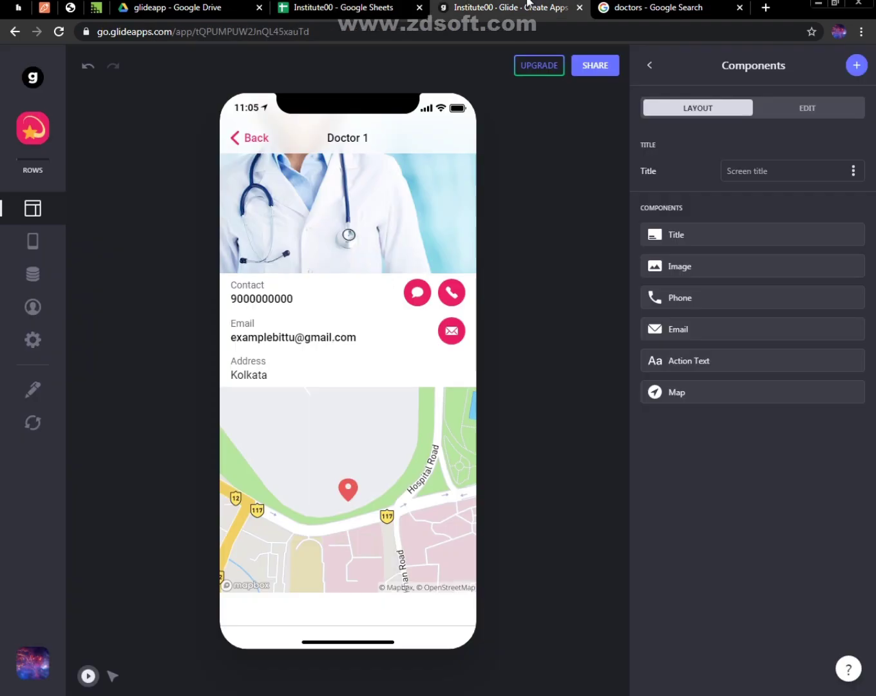
pyautogui.click(243, 143)
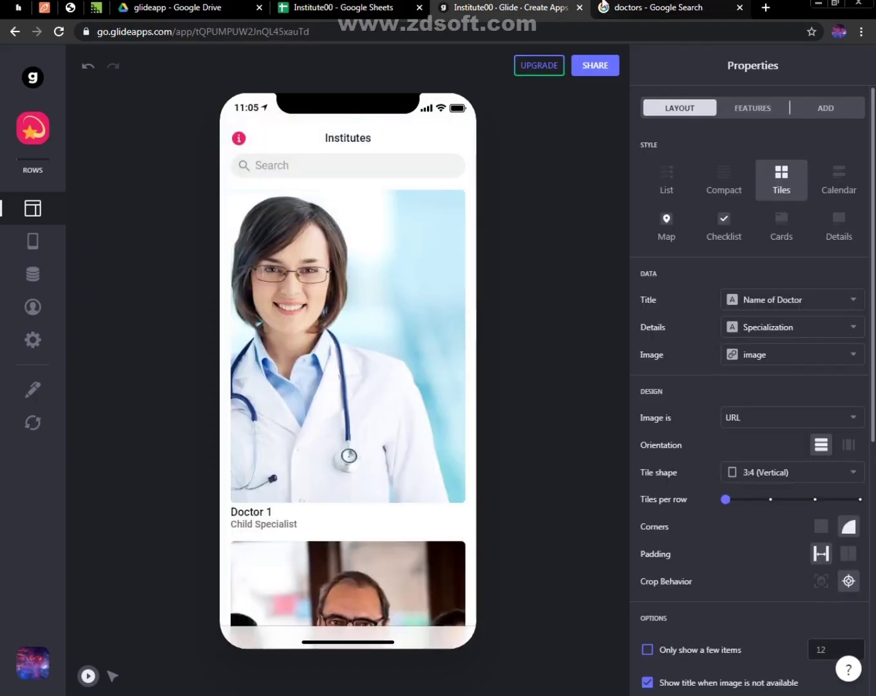
pyautogui.click(338, 8)
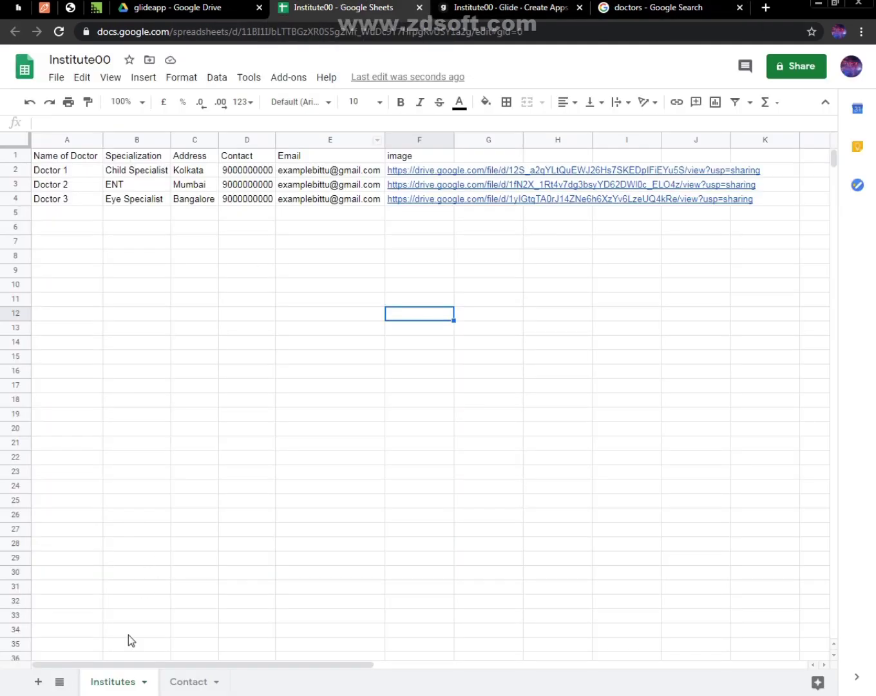
pyautogui.doubleClick(117, 682)
pyautogui.write('Doctors')
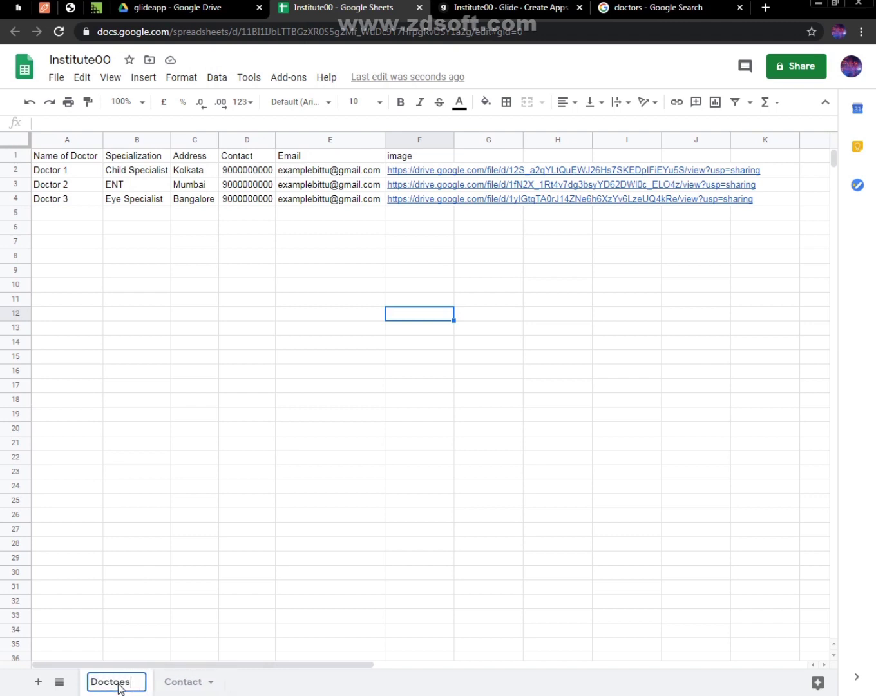
pyautogui.click(178, 690)
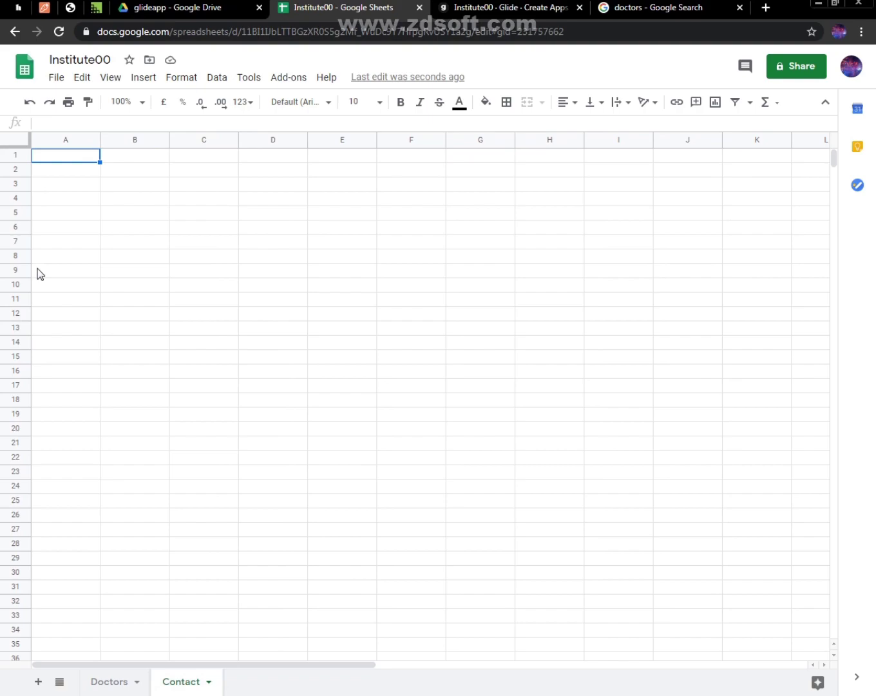
# Open Calendly's event types page, calendly.com/event_types/user/me, in a new browser tab
pyautogui.click(764, 8)
pyautogui.write('cale')
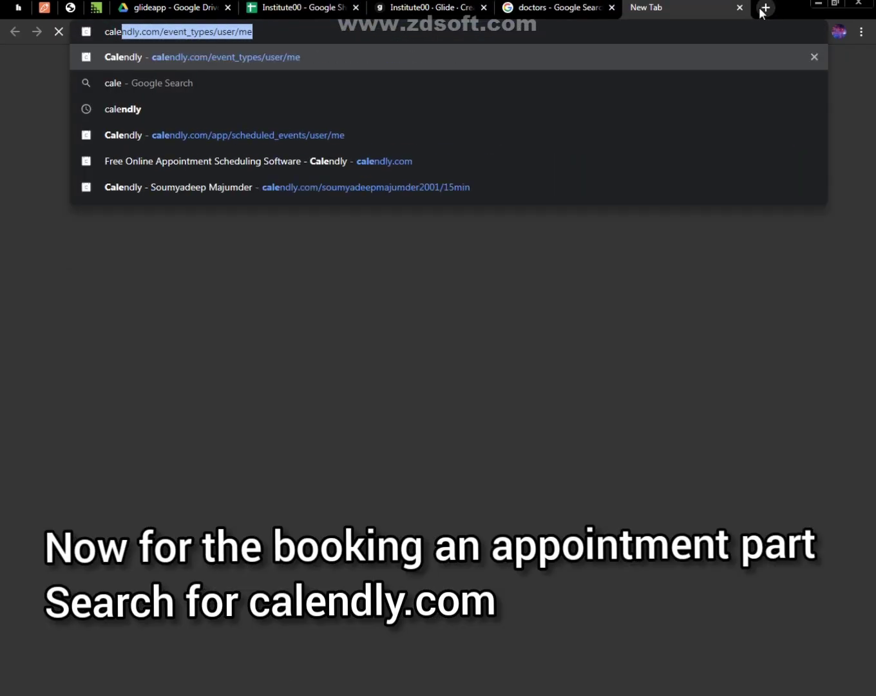
pyautogui.press('Return')
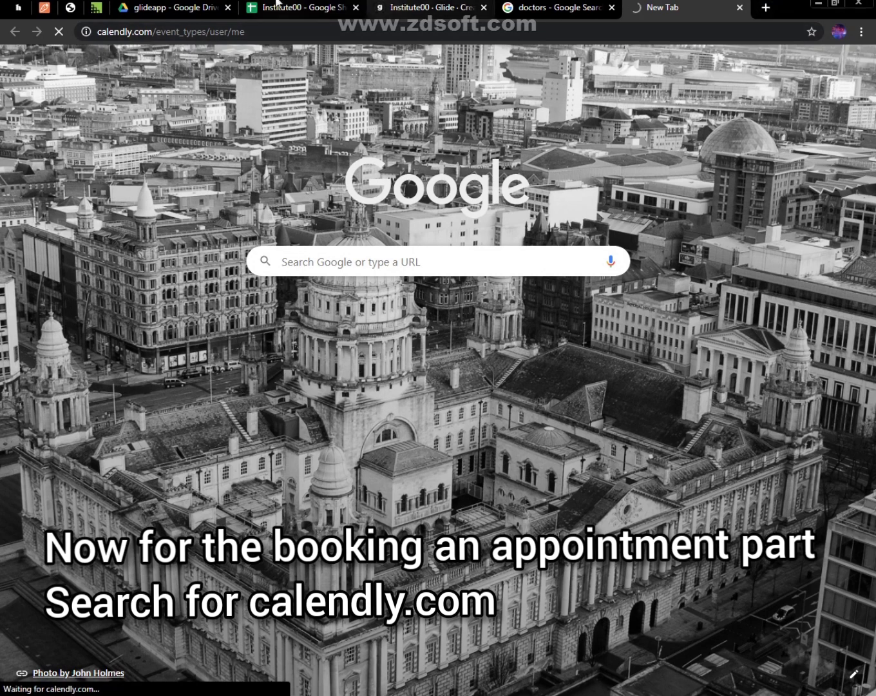
# Switch to the Institute00 Google Sheet and add the header Button in cell G1 of the Doctors sheet
pyautogui.click(296, 7)
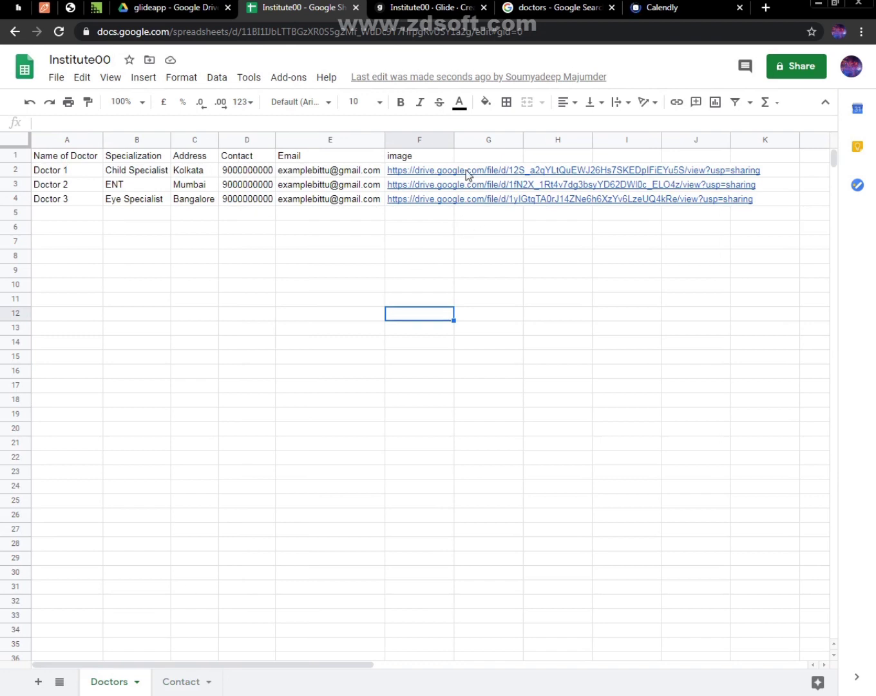
pyautogui.click(459, 144)
pyautogui.click(487, 167)
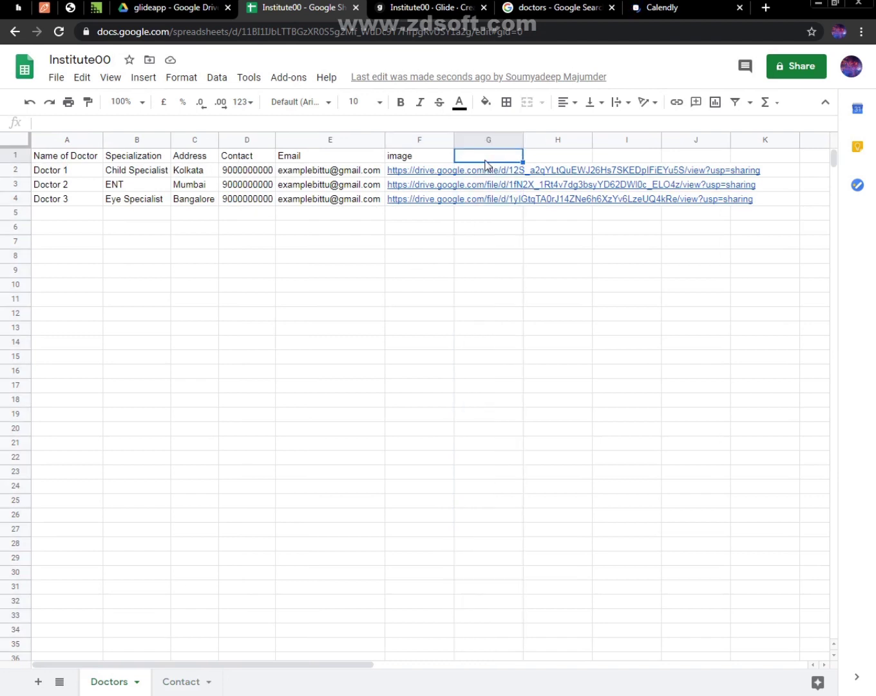
pyautogui.write('Con')
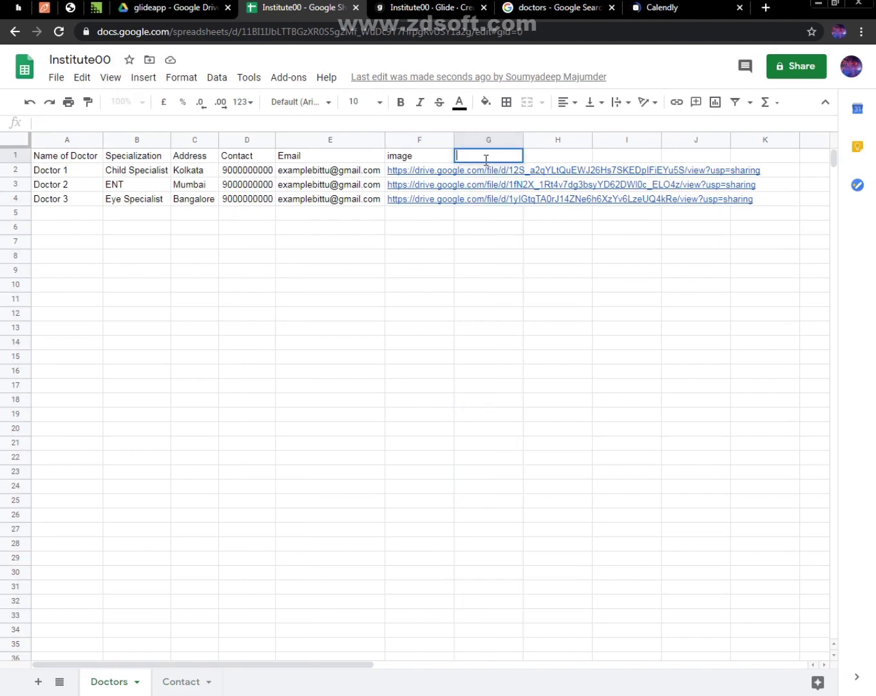
pyautogui.write('Button')
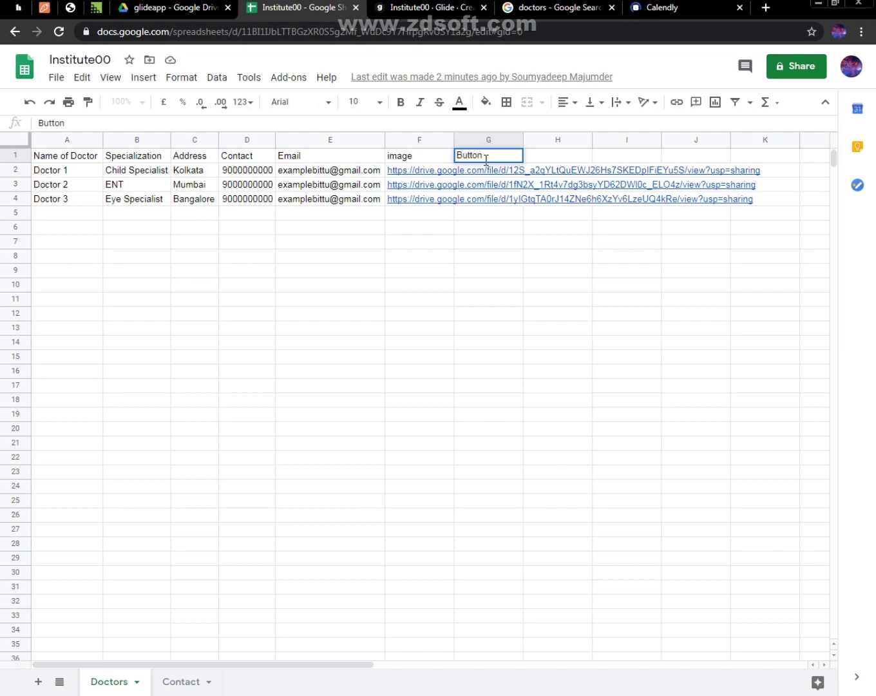
pyautogui.press('Return')
# Close the doctors Google Search tab and copy the 15 Minute Meeting link on the Calendly event types page
pyautogui.click(676, 7)
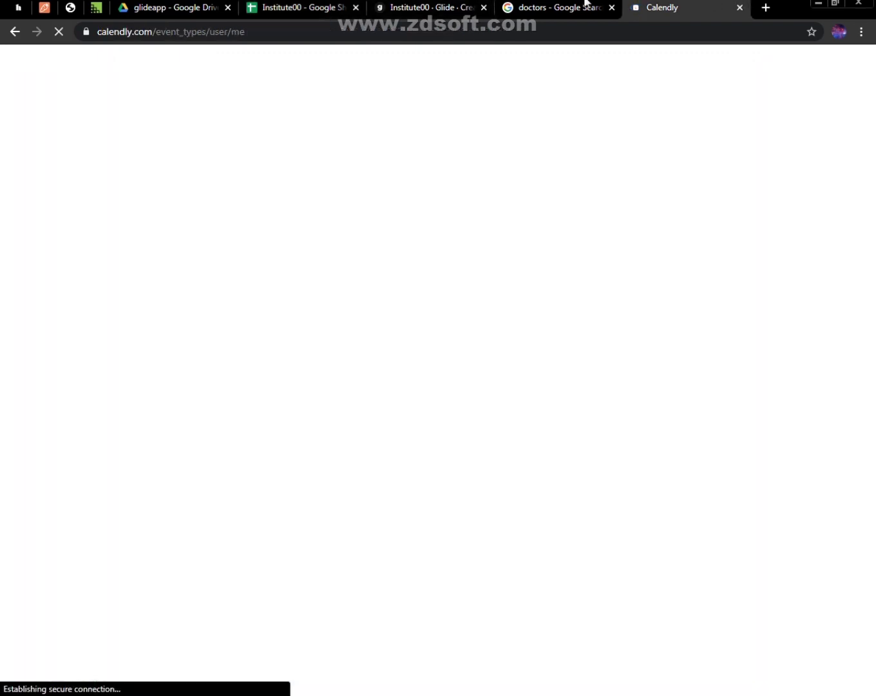
pyautogui.click(578, 6)
pyautogui.click(612, 7)
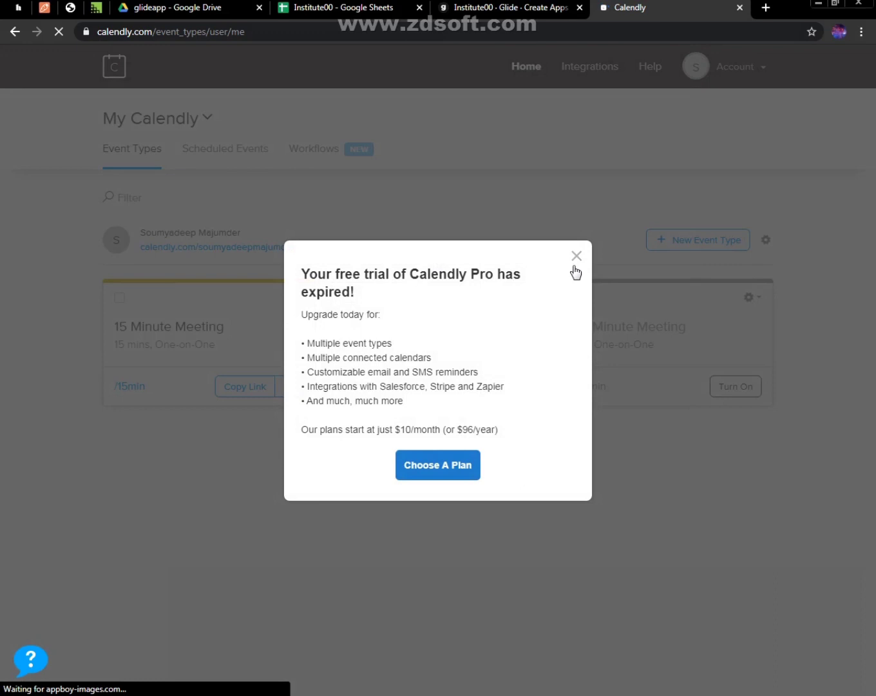
pyautogui.click(575, 257)
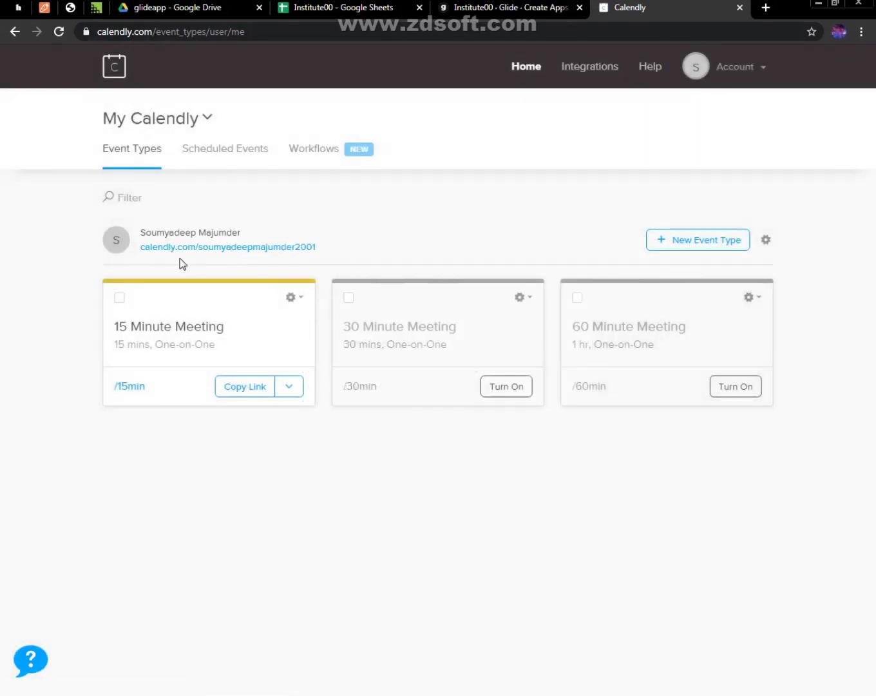
pyautogui.moveTo(137, 249); pyautogui.dragTo(320, 247)
pyautogui.moveTo(704, 264); pyautogui.dragTo(279, 388)
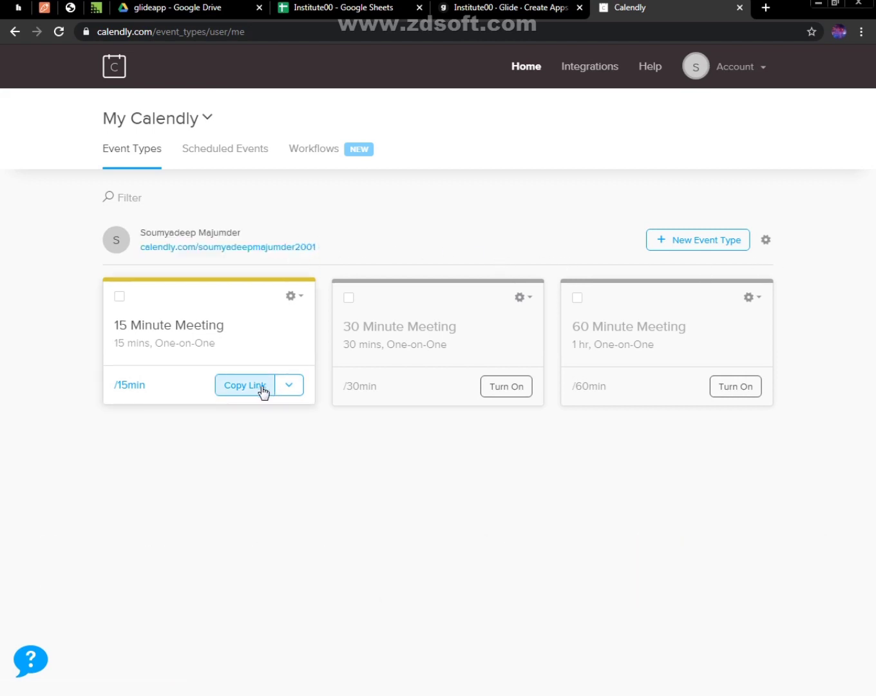
pyautogui.click(262, 391)
# Switch to the Institute00 sheet and paste the Calendly link into Doctor 1's Button cell, G2
pyautogui.click(377, 6)
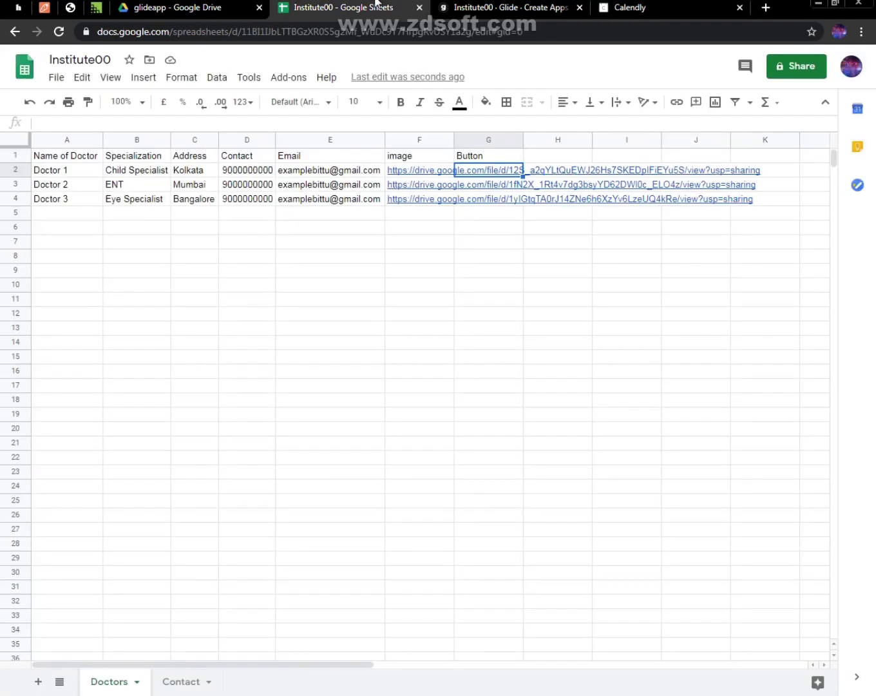
pyautogui.rightClick(484, 176)
pyautogui.click(520, 232)
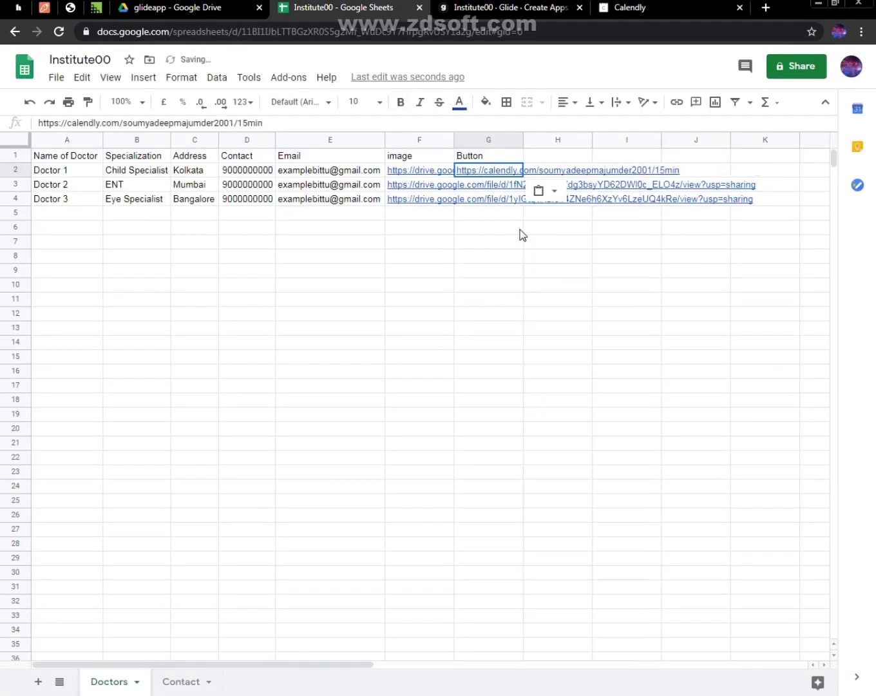
pyautogui.click(684, 170)
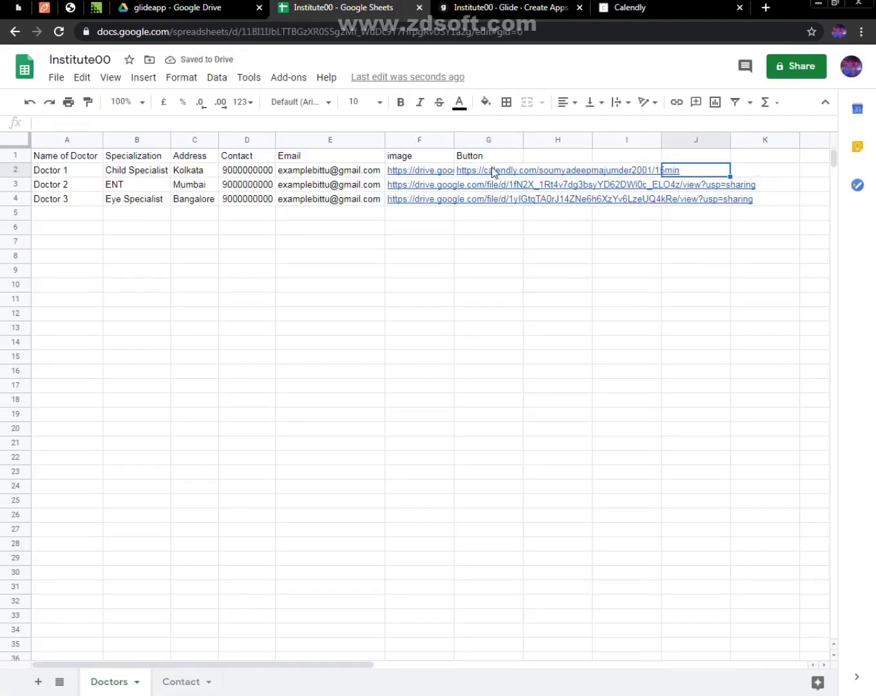
# Remove the /15min ending from Doctor 1's Calendly link in G2, comparing it with the profile link in Calendly
pyautogui.tripleClick(493, 170)
pyautogui.click(675, 171)
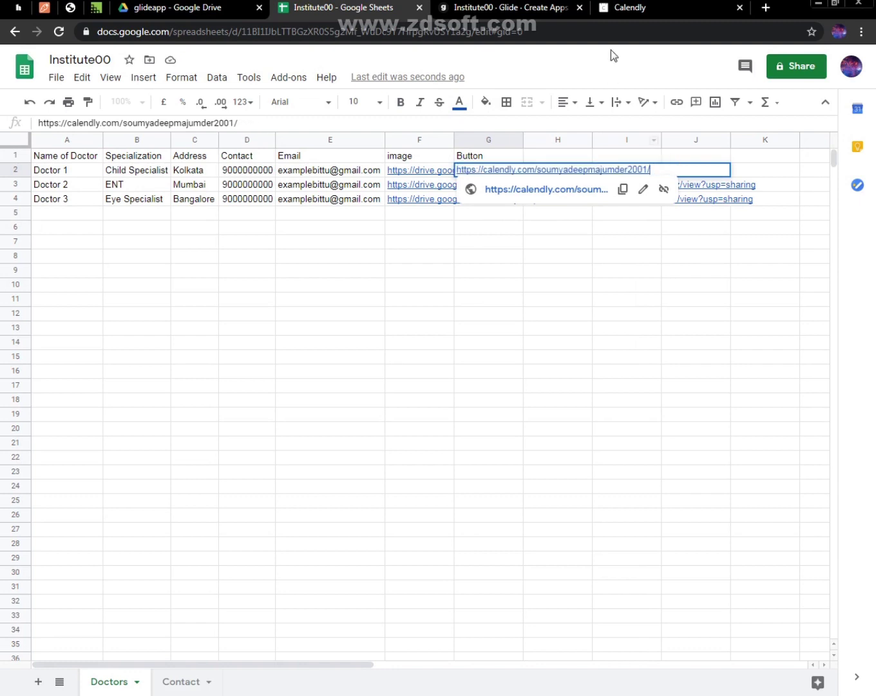
pyautogui.click(625, 7)
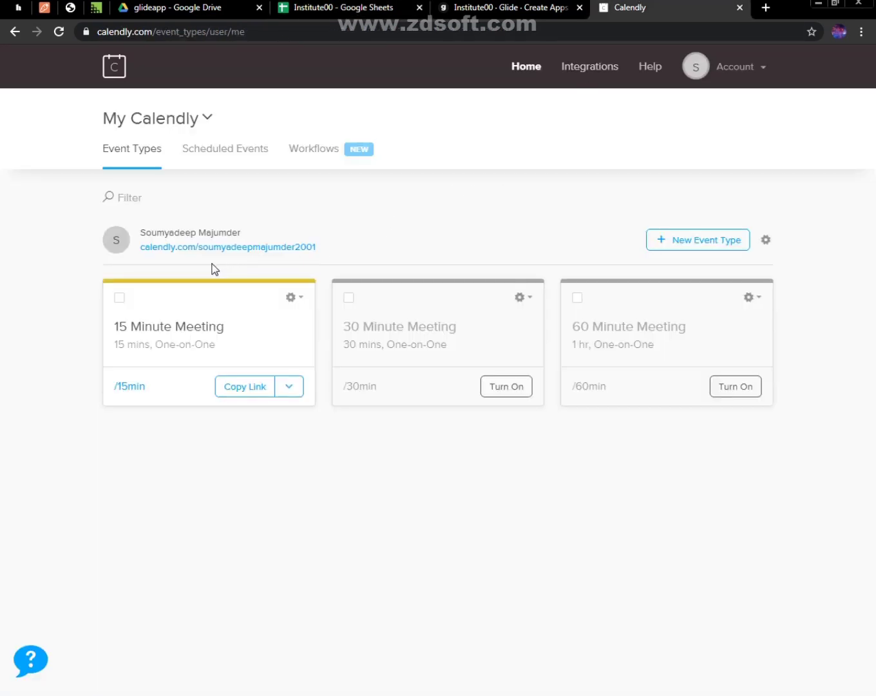
pyautogui.hotkey('ctrl', 'shift', 'Tab')
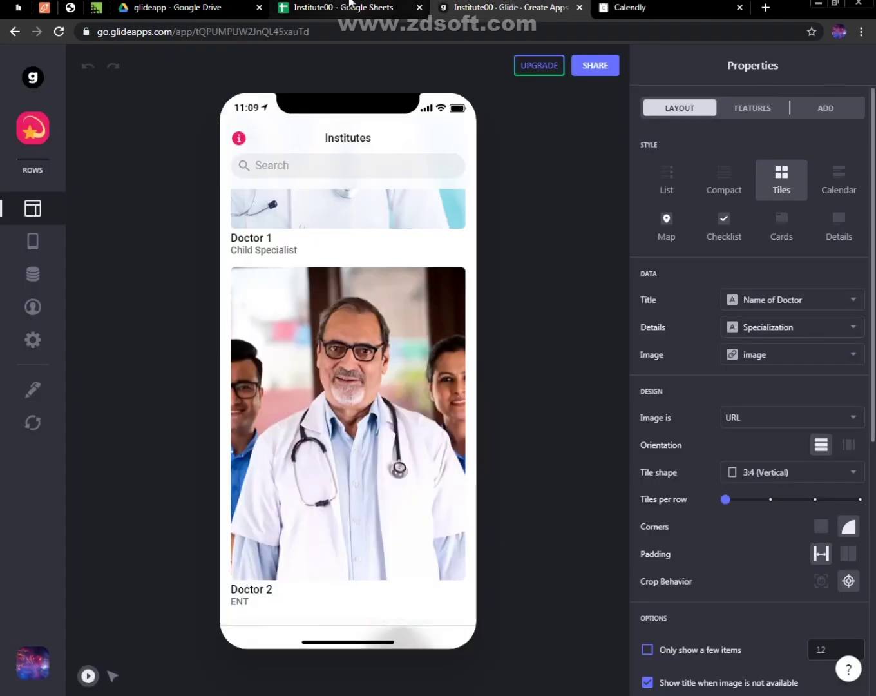
pyautogui.hotkey('ctrl', 'shift', 'Tab')
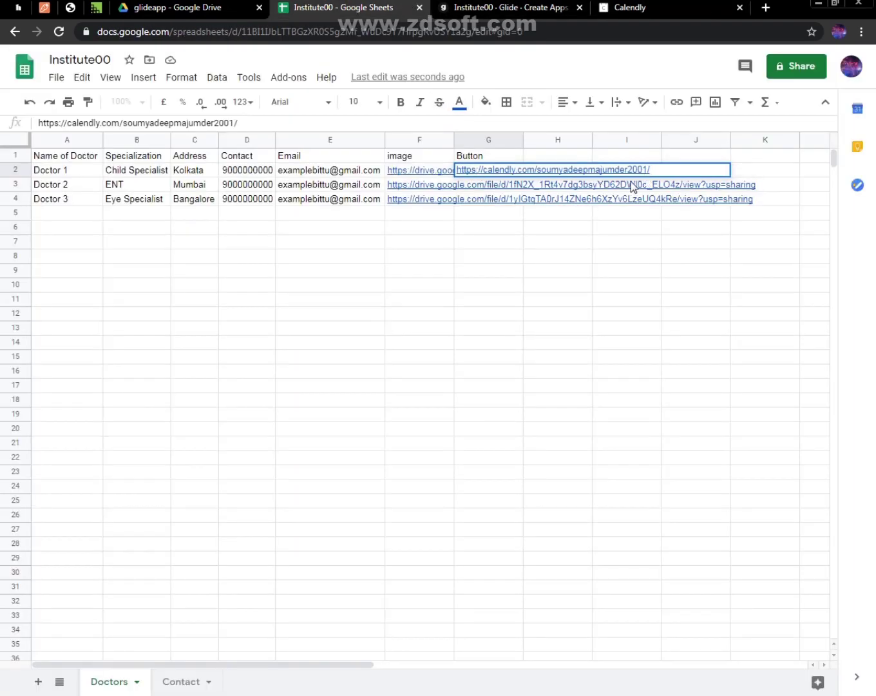
pyautogui.click(657, 4)
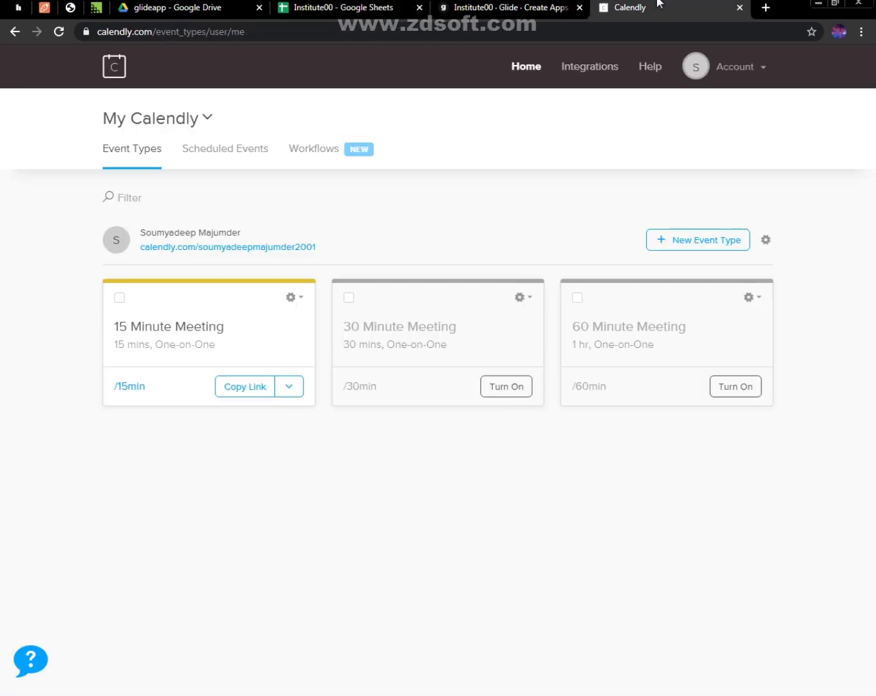
pyautogui.click(458, 9)
pyautogui.click(370, 8)
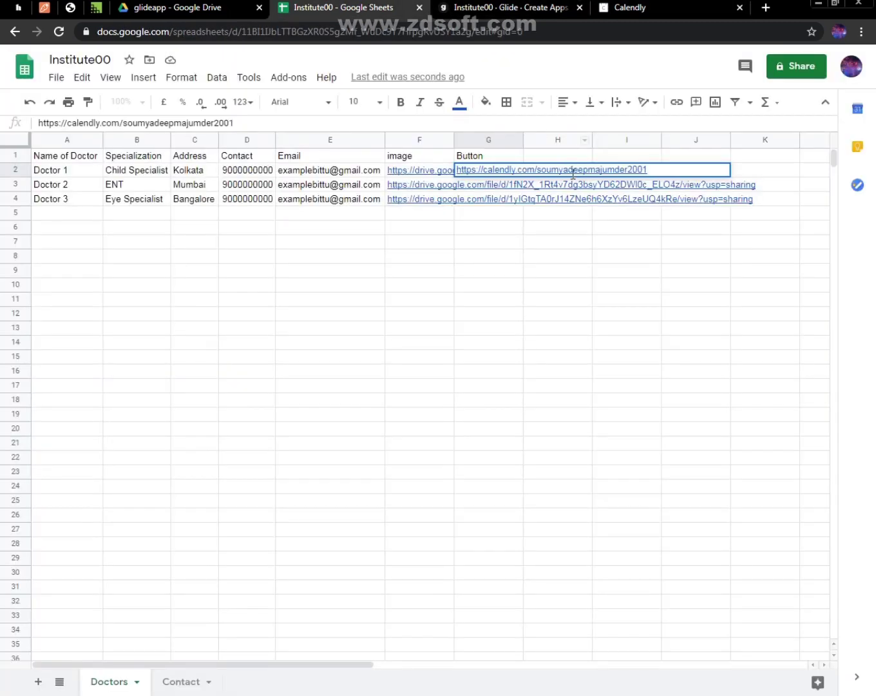
pyautogui.click(554, 267)
# Fill Doctor 1's Calendly link down to Doctor 3 and change the last digit of the two copied links to 1
pyautogui.click(501, 172)
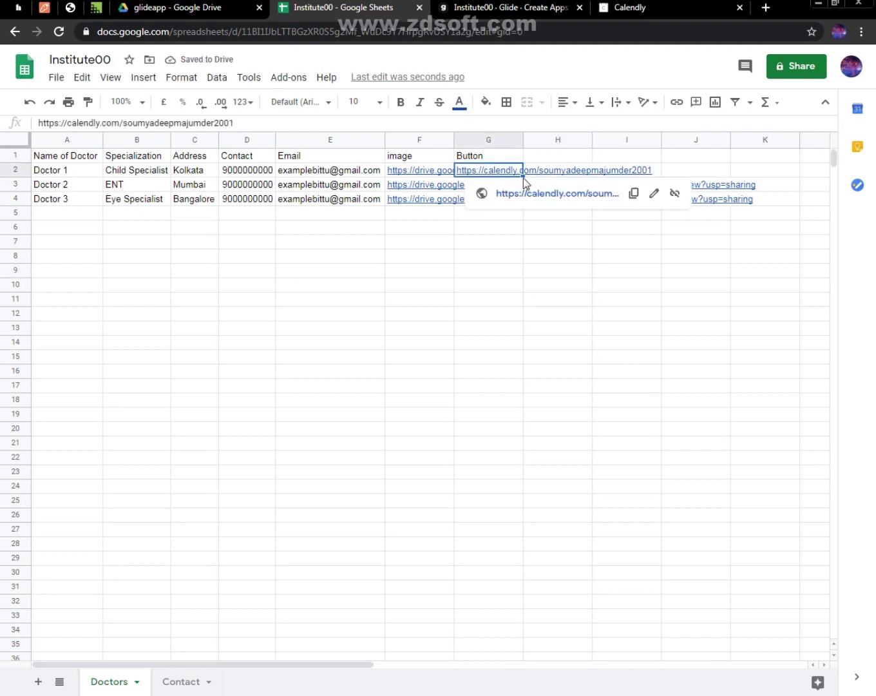
pyautogui.click(557, 262)
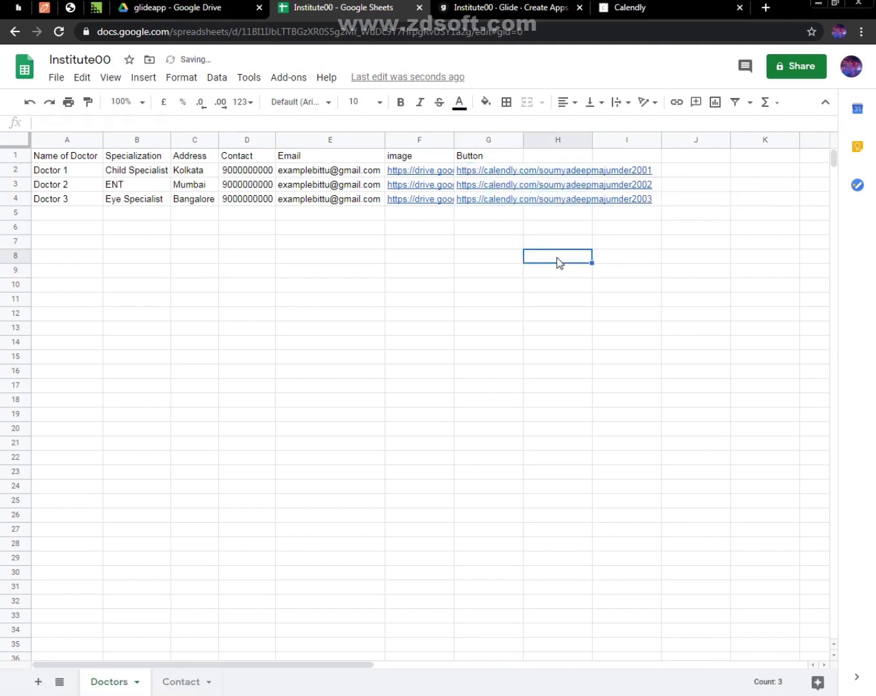
pyautogui.click(501, 186)
pyautogui.doubleClick(501, 187)
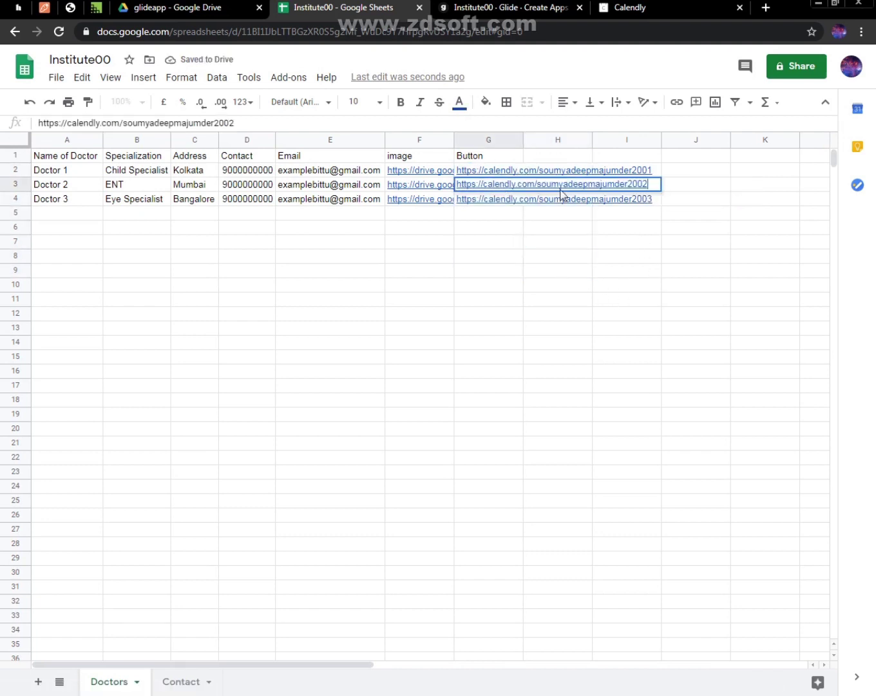
pyautogui.press('BackSpace')
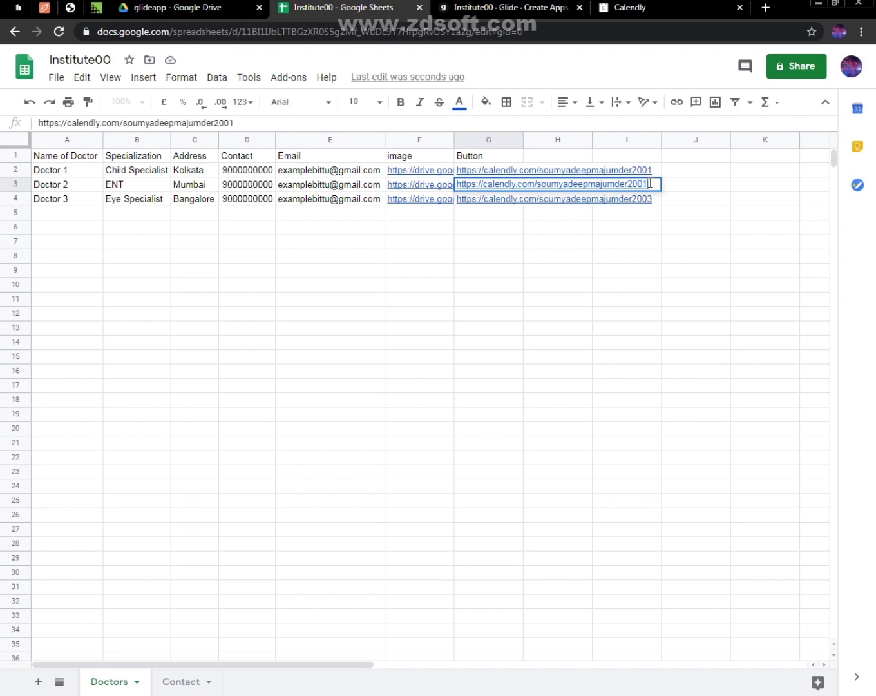
pyautogui.write('1')
pyautogui.click(508, 199)
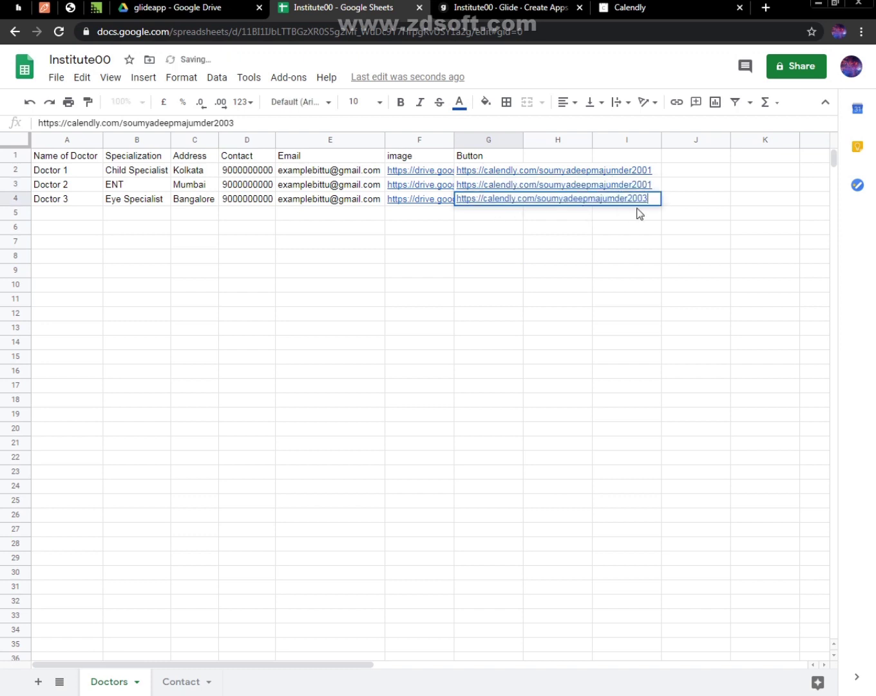
pyautogui.press('BackSpace')
pyautogui.write('1')
pyautogui.press('Return')
pyautogui.click(596, 261)
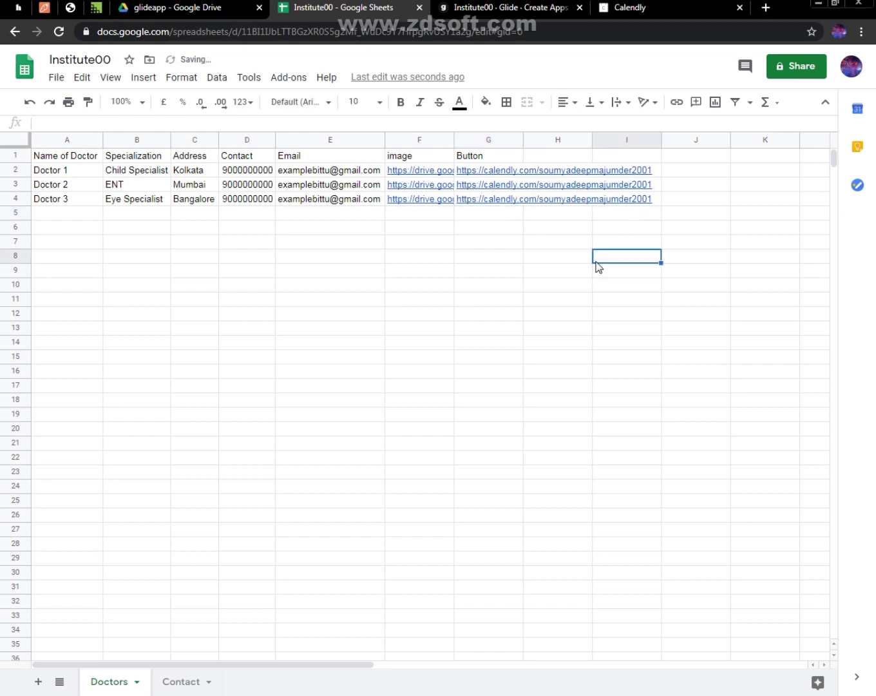
# Switch to Glide, open Doctor 1's detail screen and add a Button component to it
pyautogui.click(502, 8)
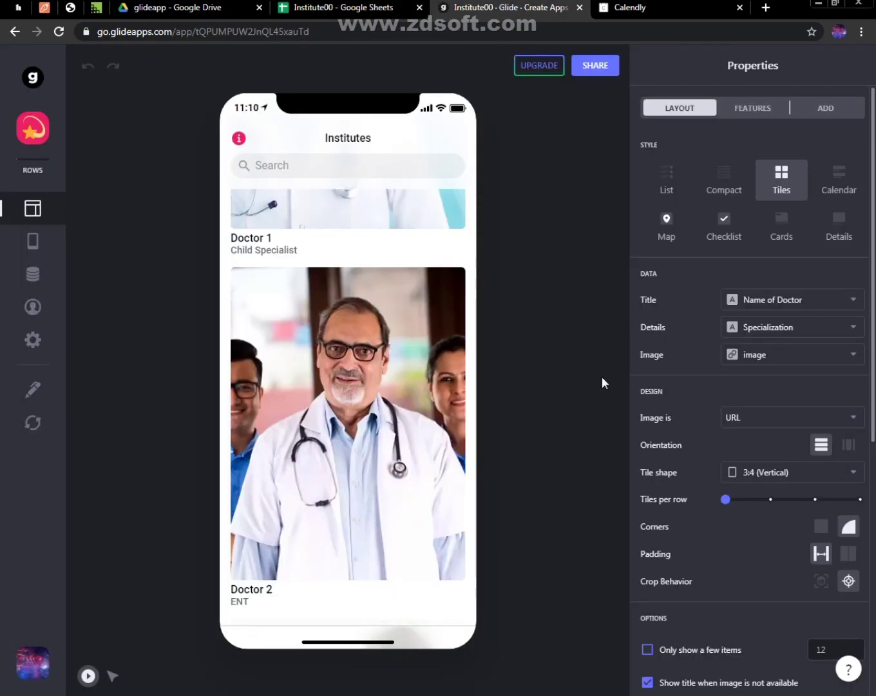
pyautogui.click(749, 356)
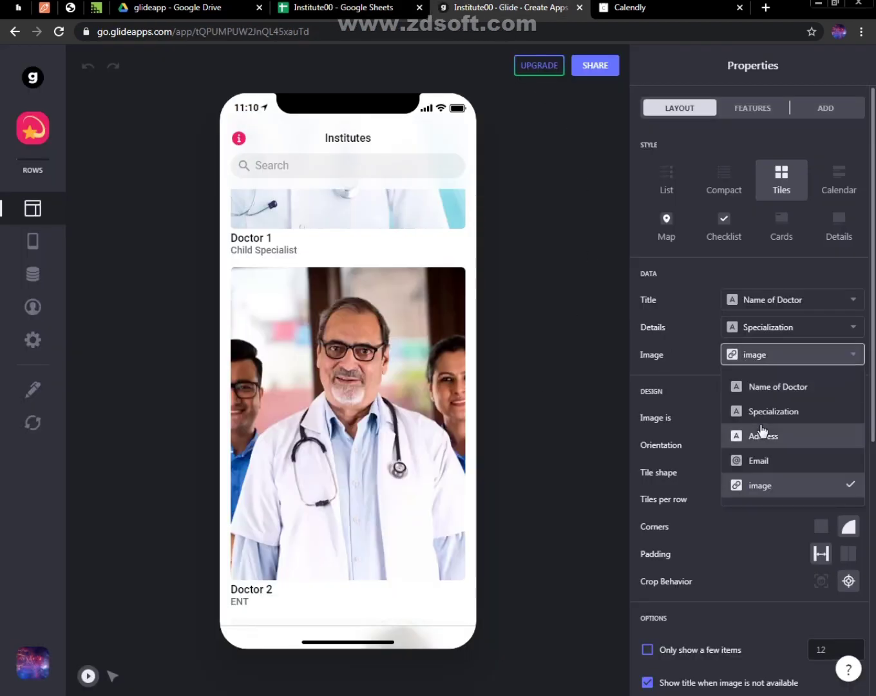
pyautogui.click(503, 411)
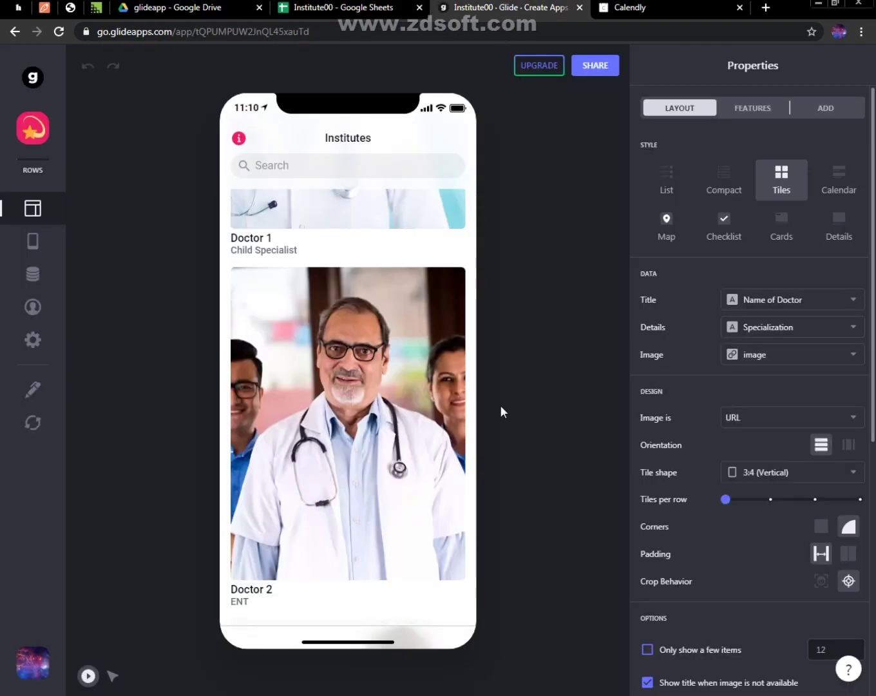
pyautogui.click(387, 228)
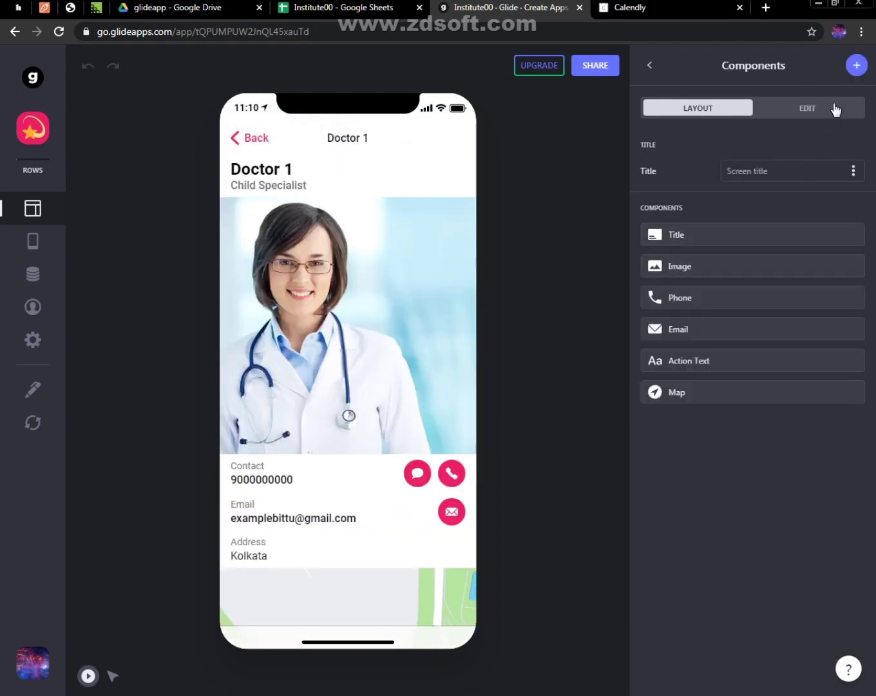
pyautogui.click(855, 67)
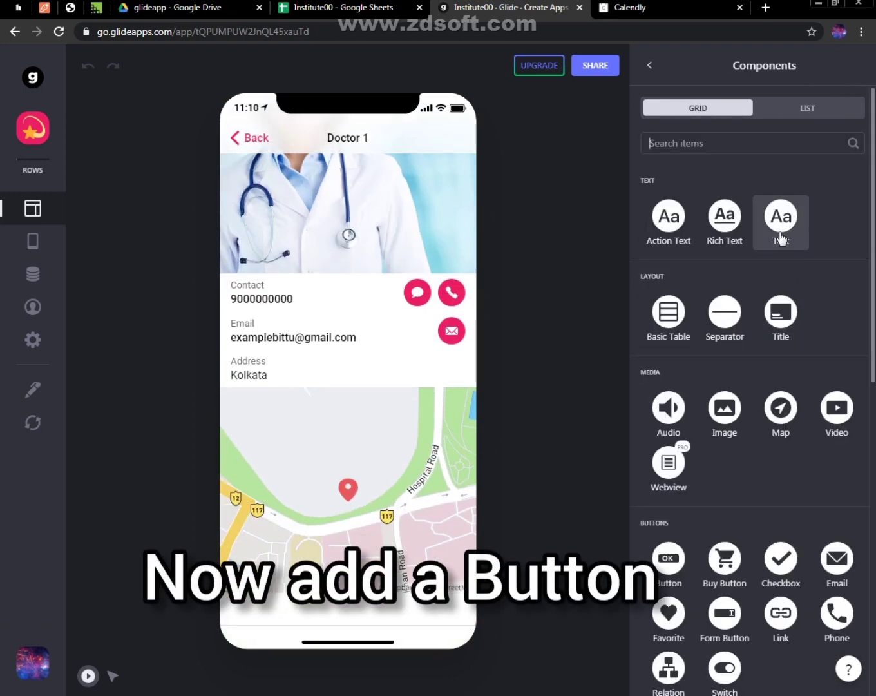
pyautogui.scroll(-4, 836, 415)
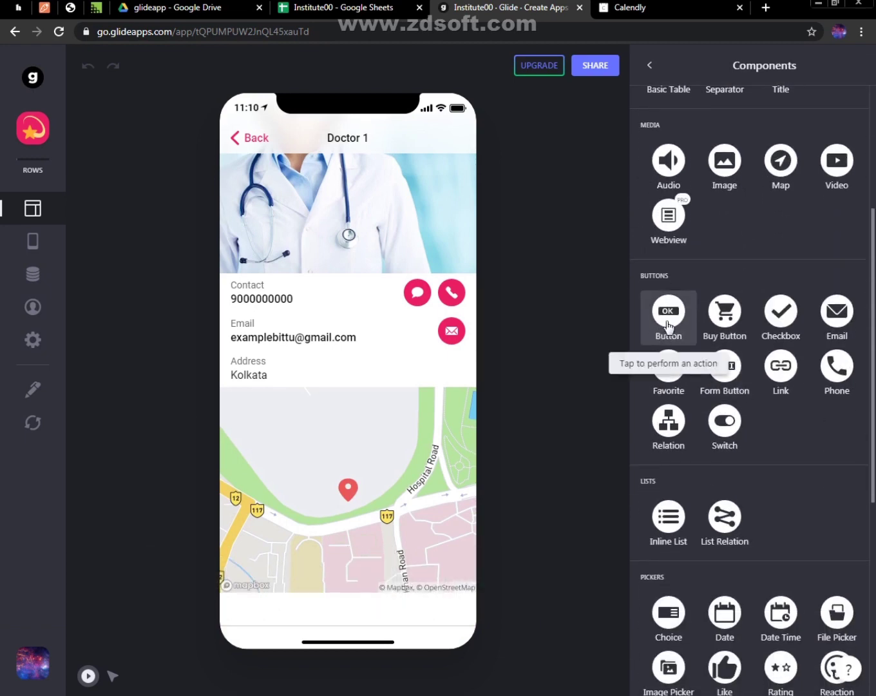
pyautogui.click(663, 332)
# Reorder the detail screen's components, placing the Button directly below Email and the address Action Text below the Map
pyautogui.click(649, 67)
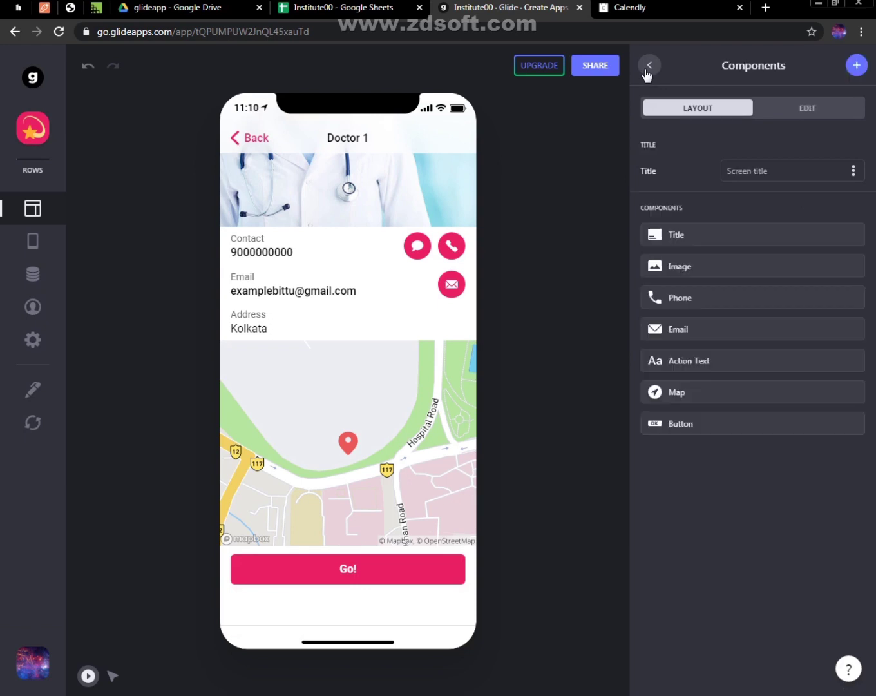
pyautogui.moveTo(687, 436); pyautogui.dragTo(684, 359)
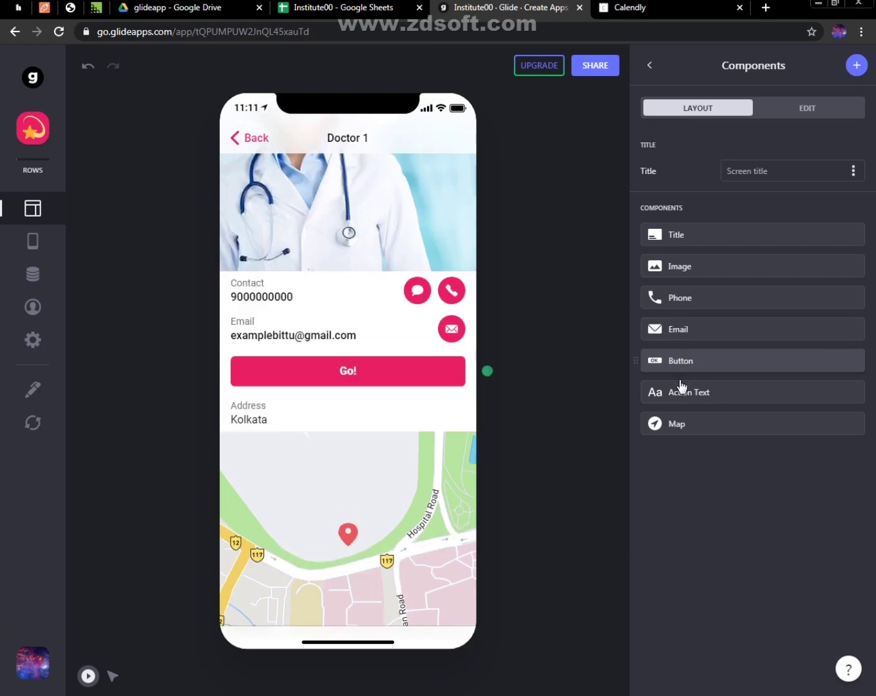
pyautogui.moveTo(688, 365); pyautogui.dragTo(677, 463)
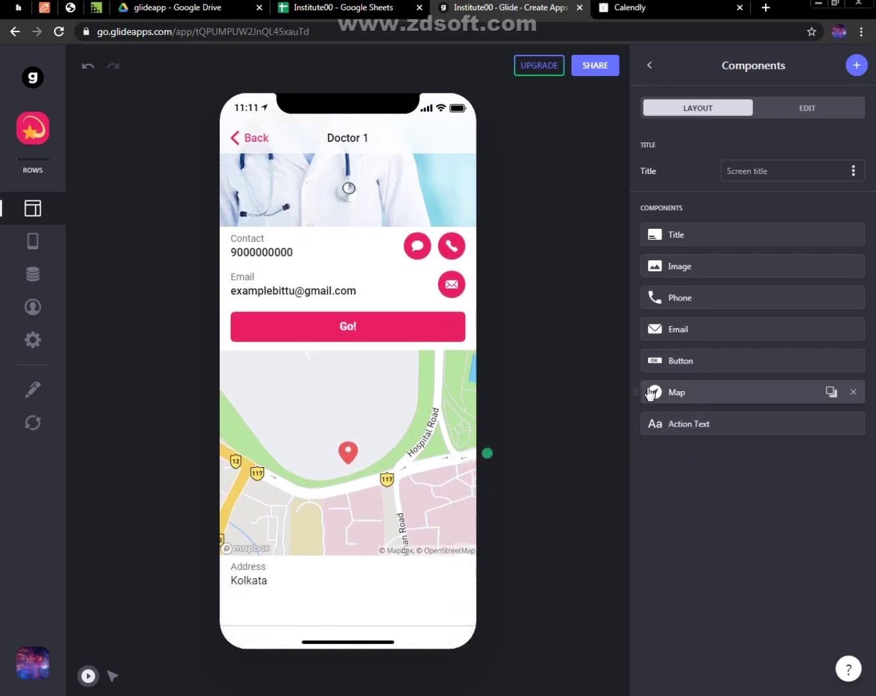
# Enter B as the Button's title and agree to automatically add components for the new sheet columns
pyautogui.click(694, 359)
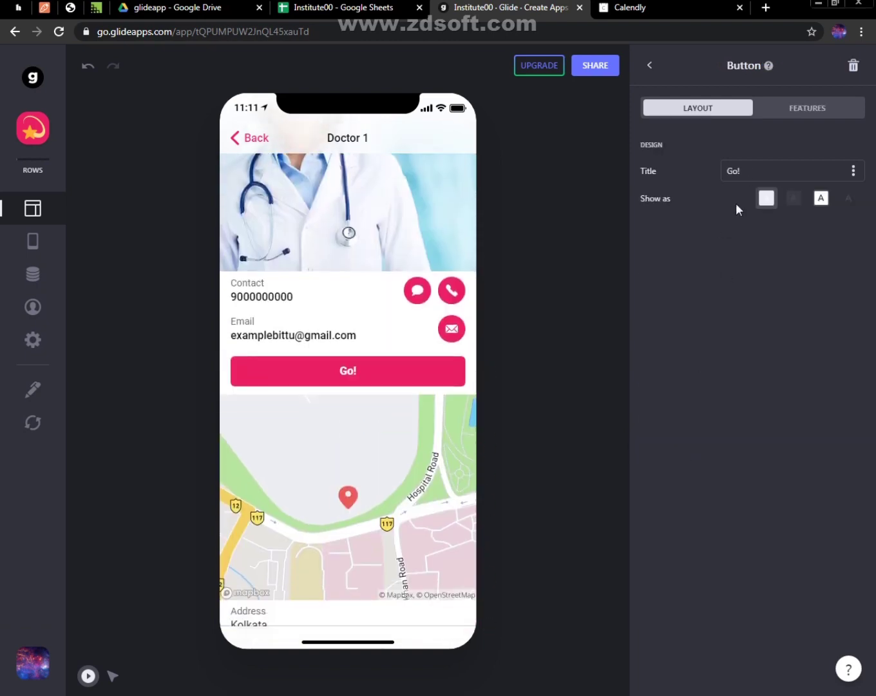
pyautogui.click(747, 171)
pyautogui.write('B')
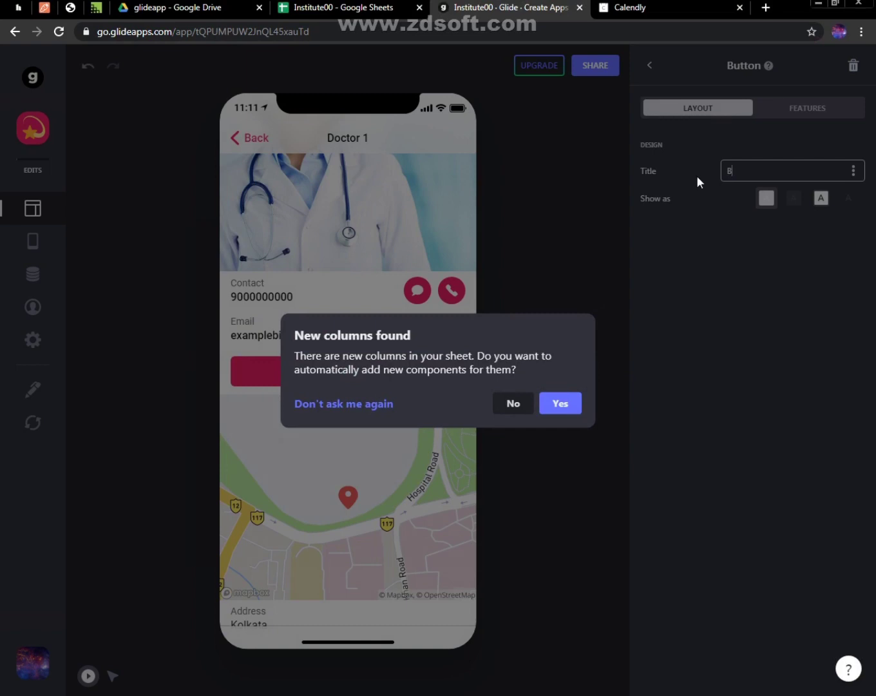
pyautogui.click(560, 403)
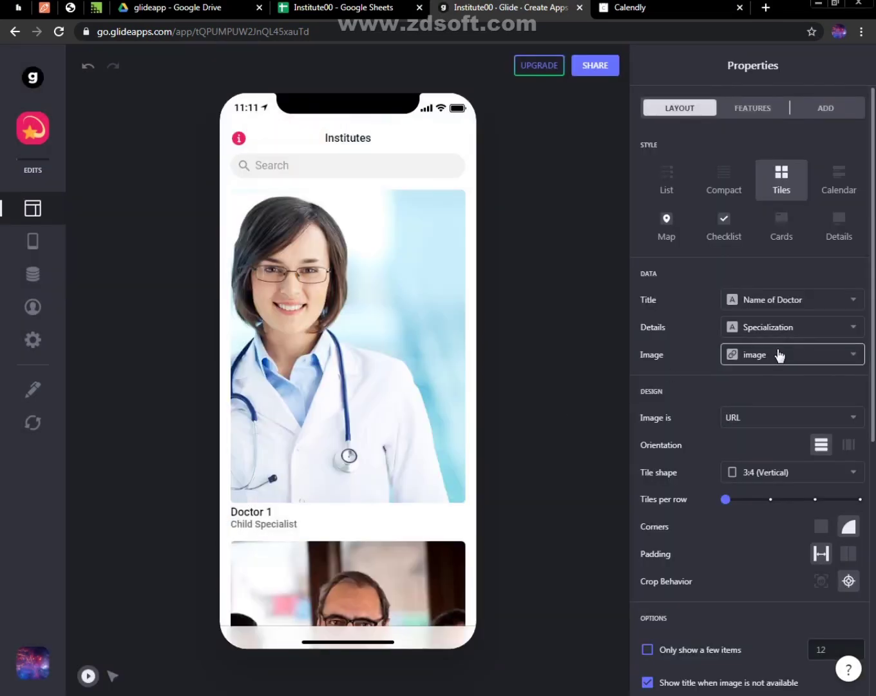
# Open Doctor 1's detail screen button settings and set the button's title to "Book an Appointment"
pyautogui.click(354, 419)
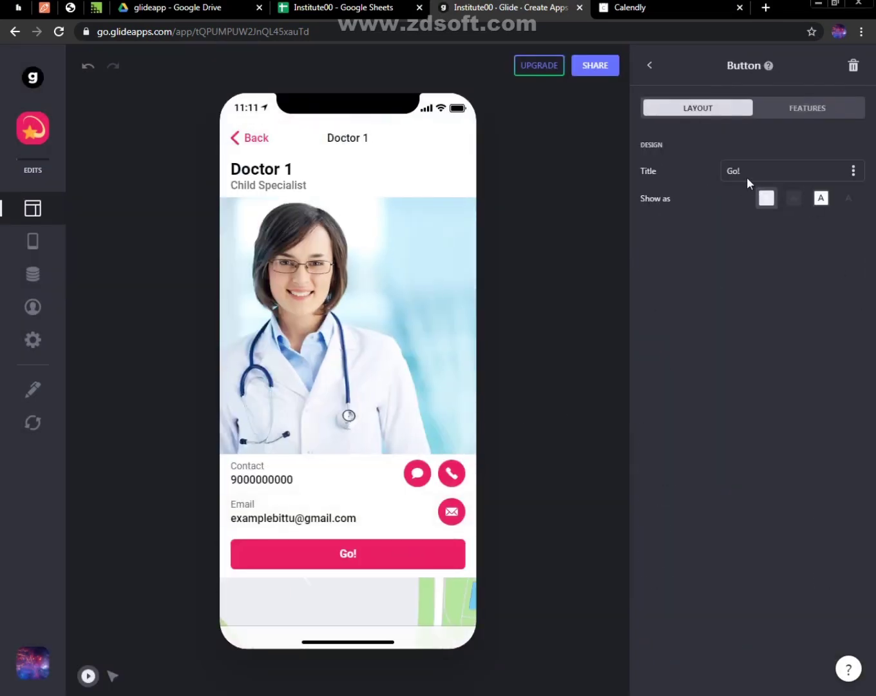
pyautogui.click(745, 175)
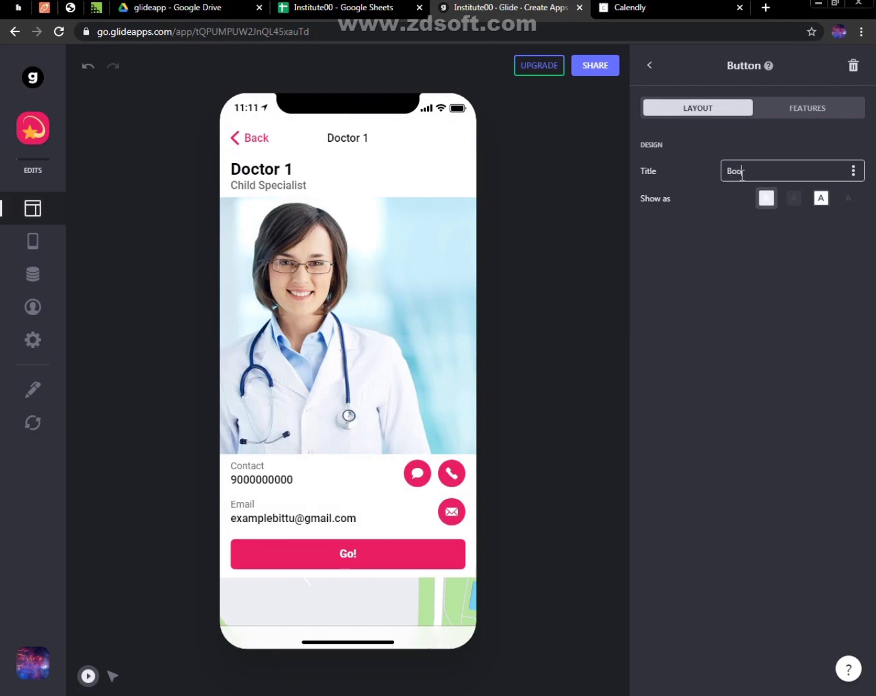
pyautogui.write('Book an APP')
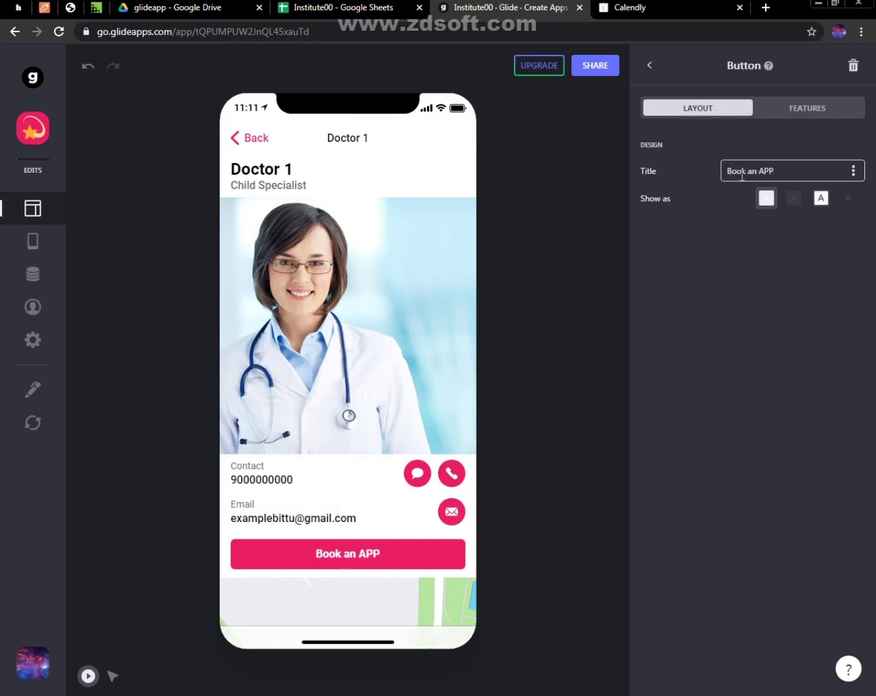
pyautogui.write('ppoi')
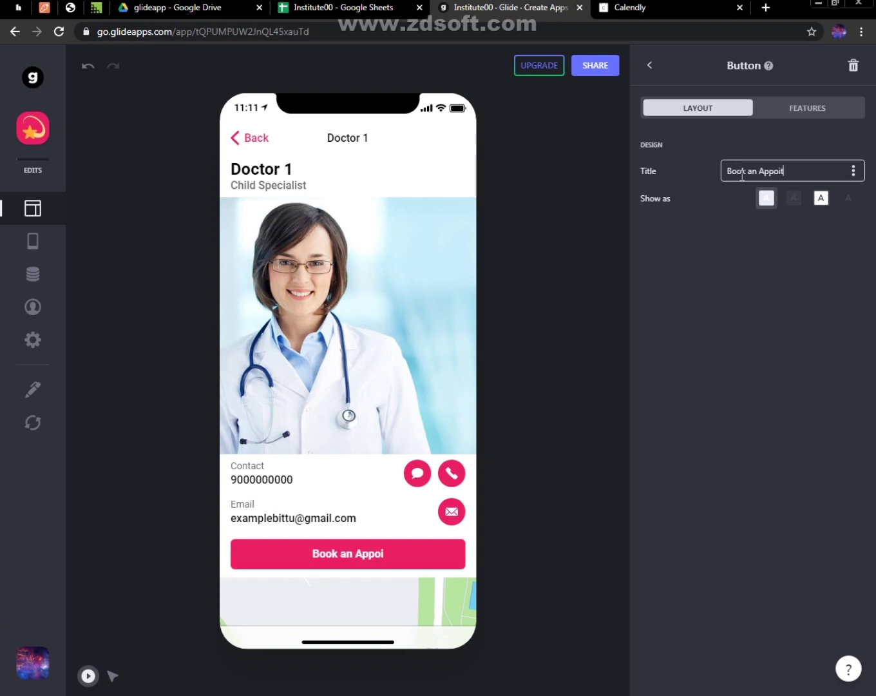
pyautogui.write('tmentment')
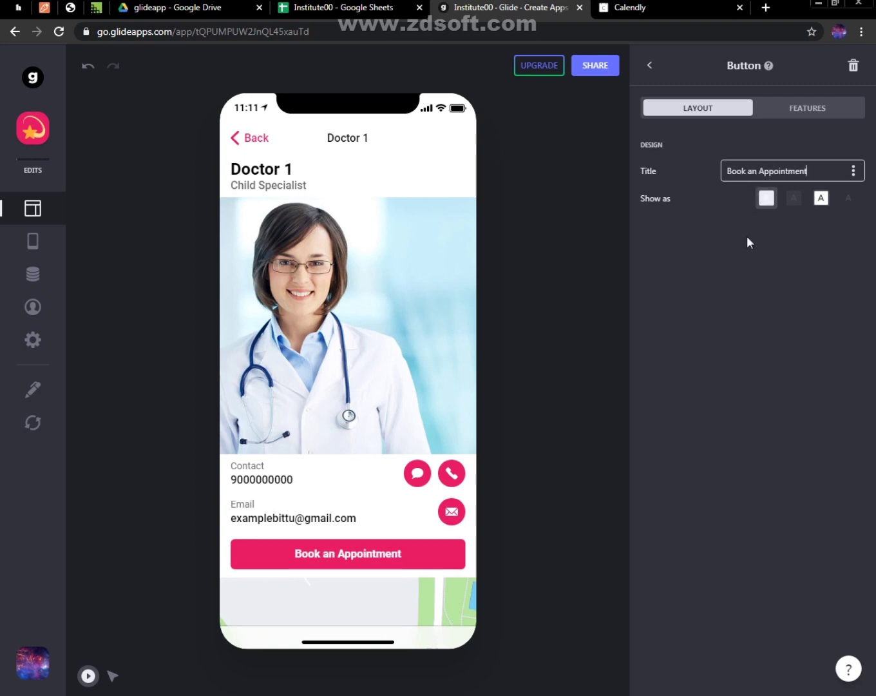
# Try the appointment button's alternative display styles, including Bordered and Simple, and return it to Filled
pyautogui.click(794, 197)
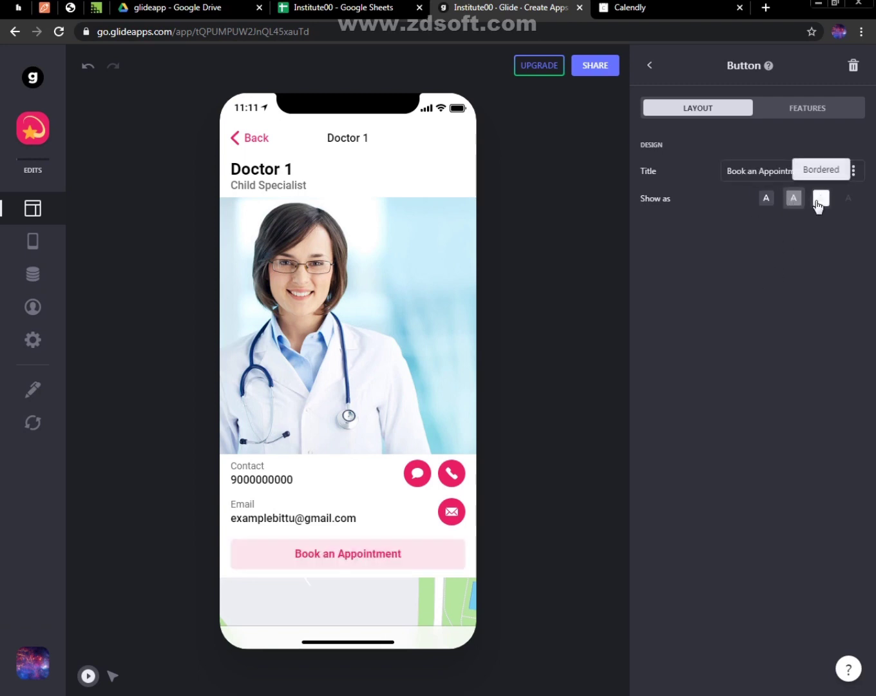
pyautogui.click(819, 201)
pyautogui.click(849, 199)
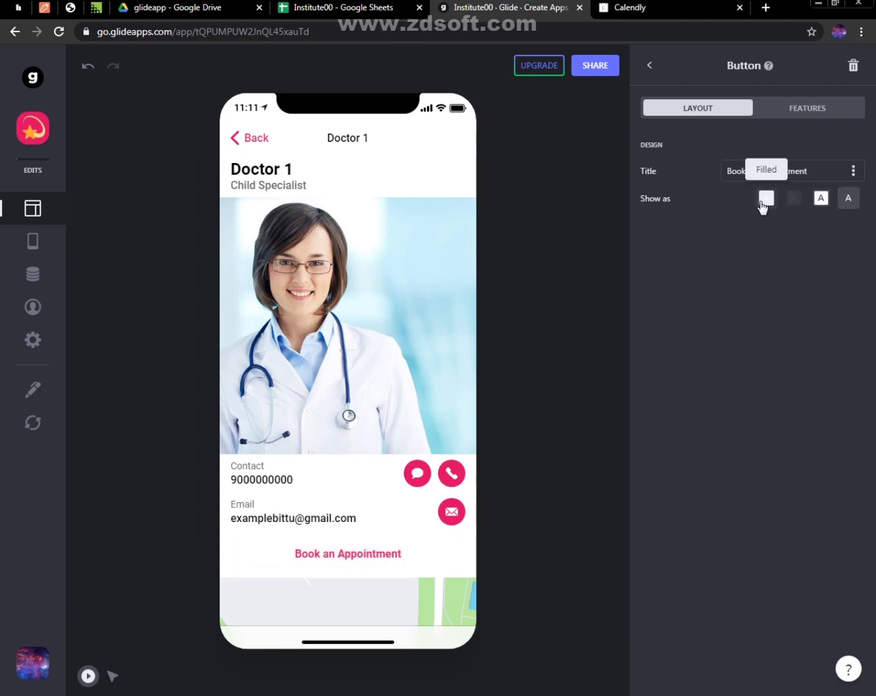
pyautogui.click(765, 200)
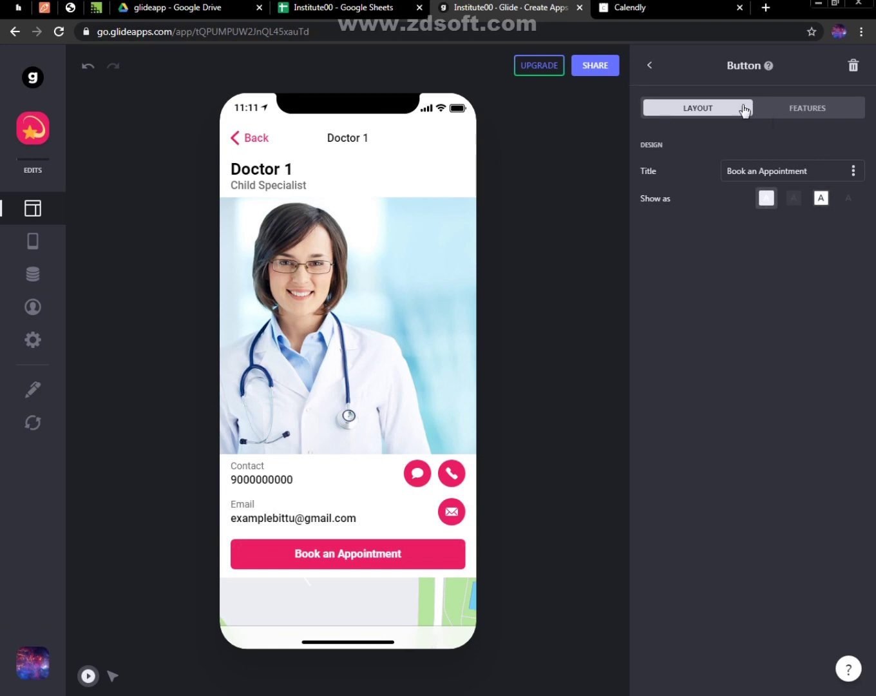
# Keep Open link as the appointment button's action, set its target to the Button column, and return to the component list
pyautogui.click(812, 111)
pyautogui.click(735, 249)
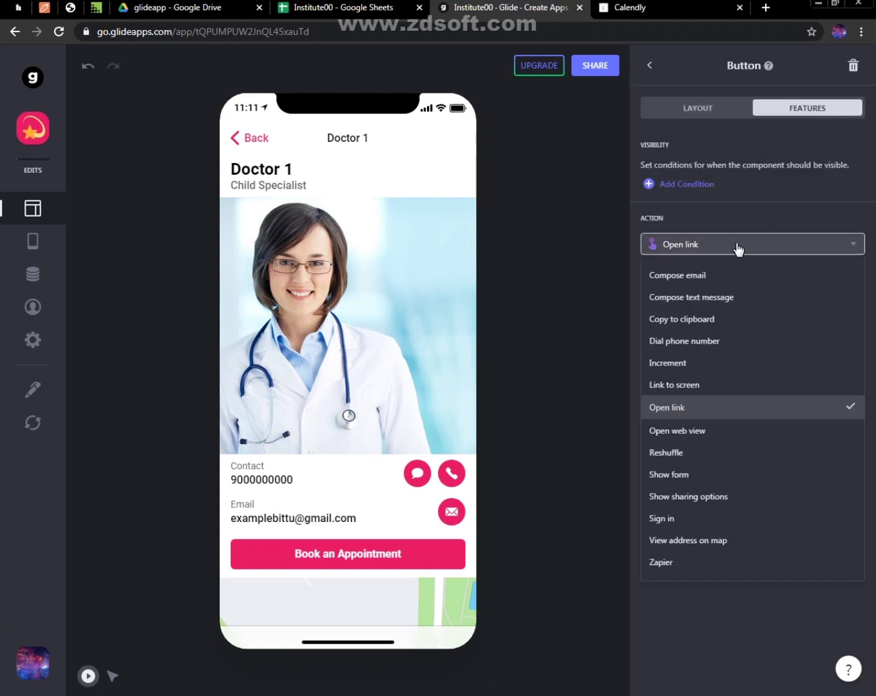
pyautogui.click(735, 249)
pyautogui.click(767, 278)
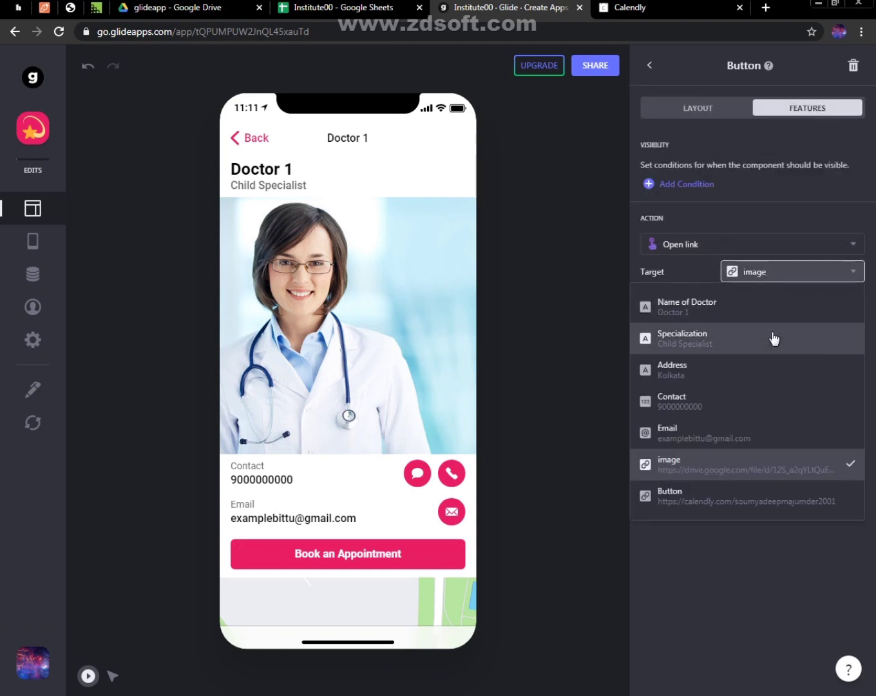
pyautogui.click(733, 500)
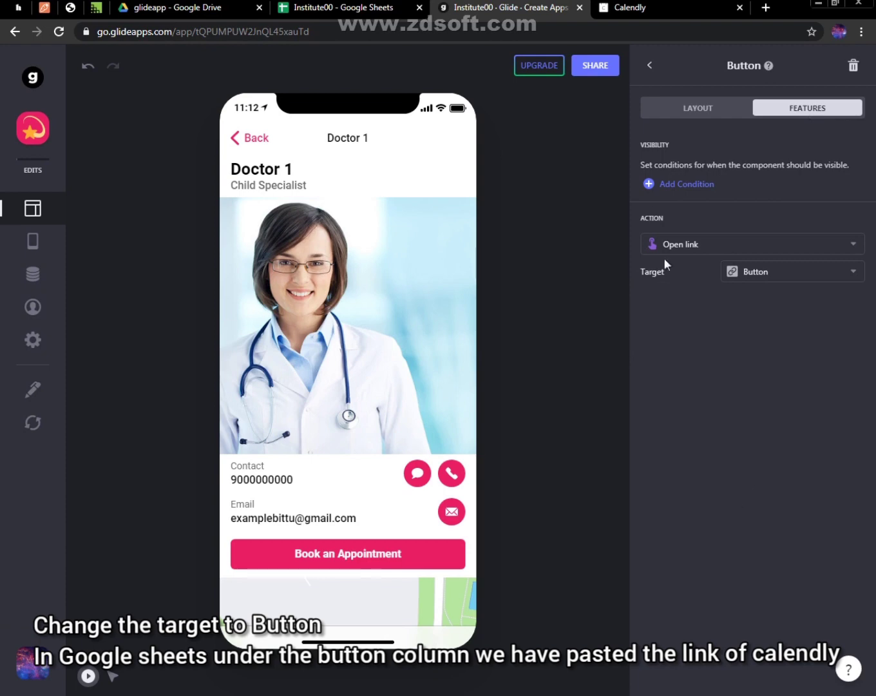
pyautogui.click(683, 115)
pyautogui.click(649, 65)
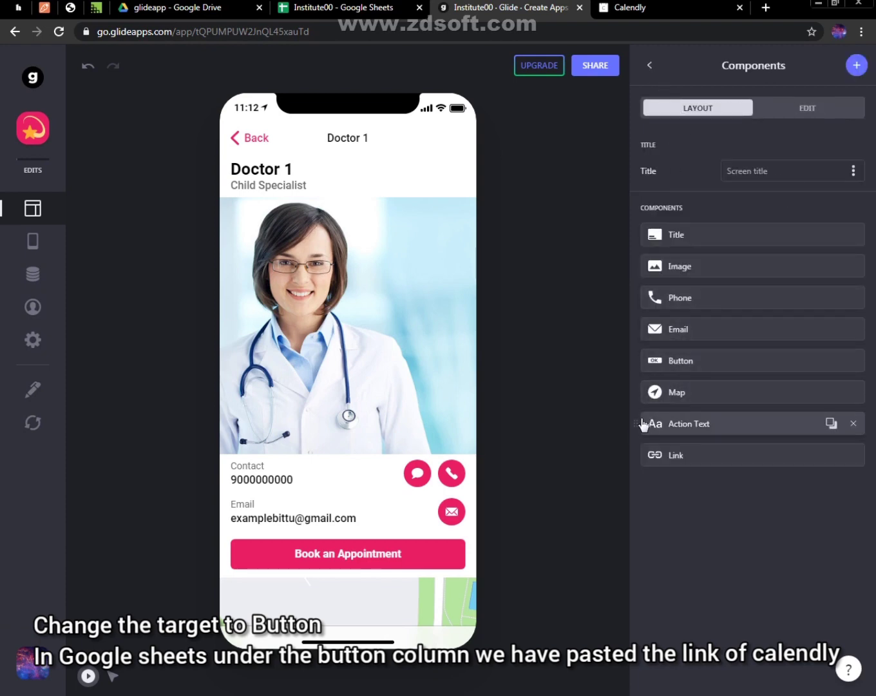
# Reopen the Button component and check its display style, action and link target
pyautogui.scroll(-4, 434, 323)
pyautogui.click(661, 366)
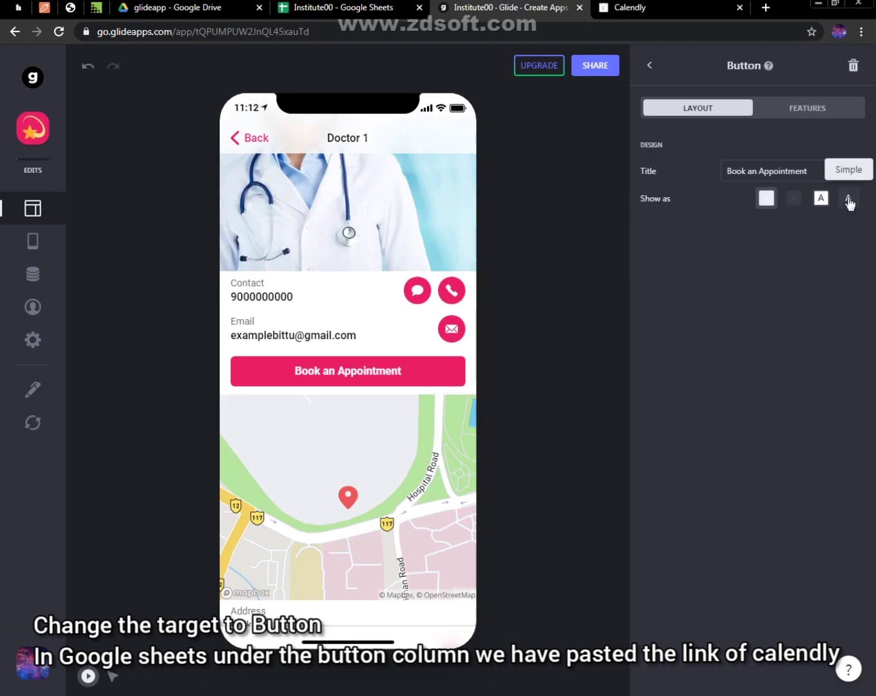
pyautogui.click(809, 109)
pyautogui.click(717, 245)
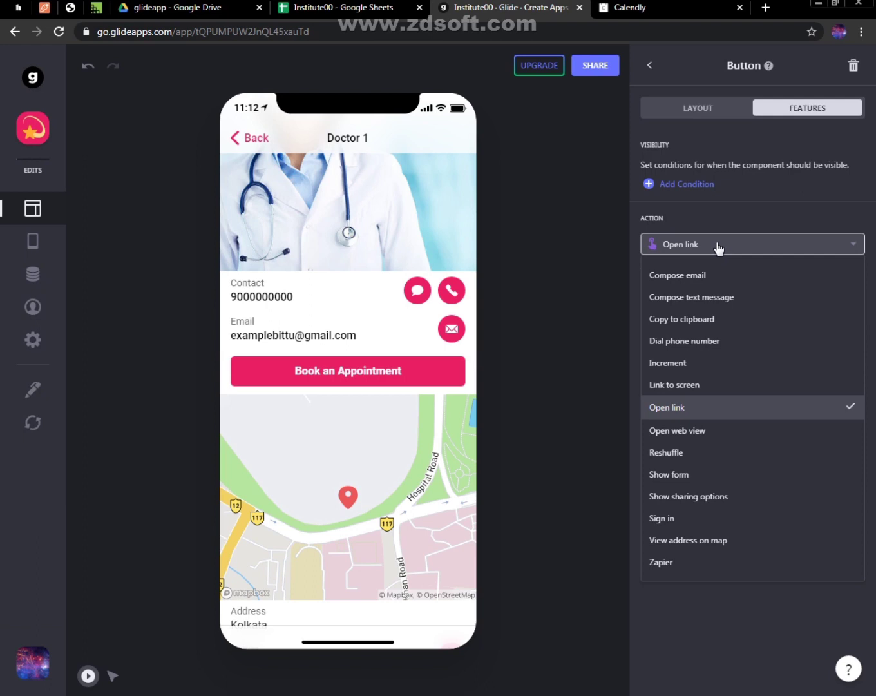
pyautogui.click(717, 246)
pyautogui.click(749, 274)
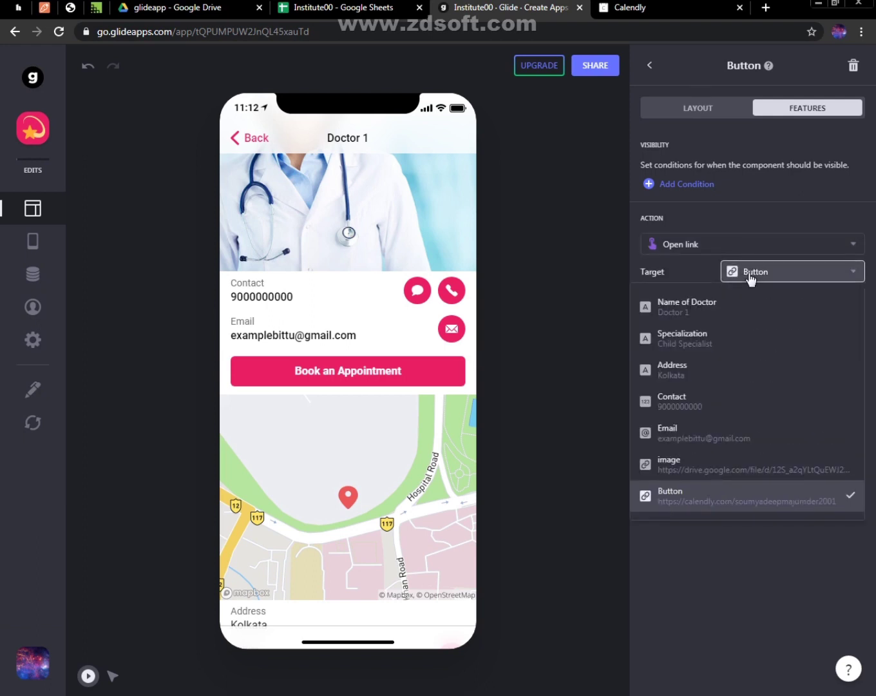
pyautogui.click(714, 577)
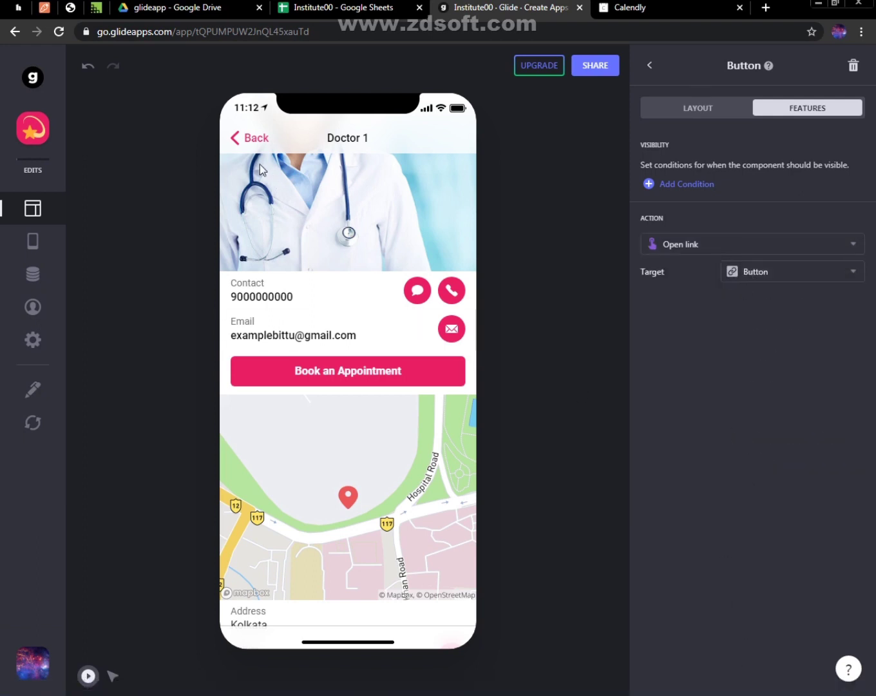
# Return to the Institutes list and look through the doctor tiles
pyautogui.click(239, 139)
pyautogui.scroll(-3, 344, 322)
pyautogui.scroll(3, 345, 322)
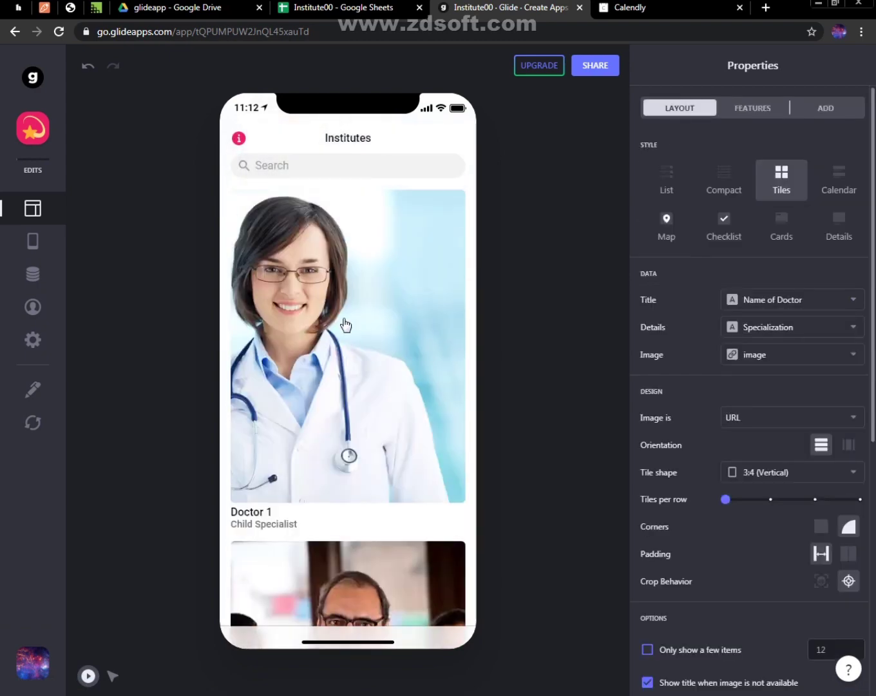
pyautogui.scroll(-5, 386, 576)
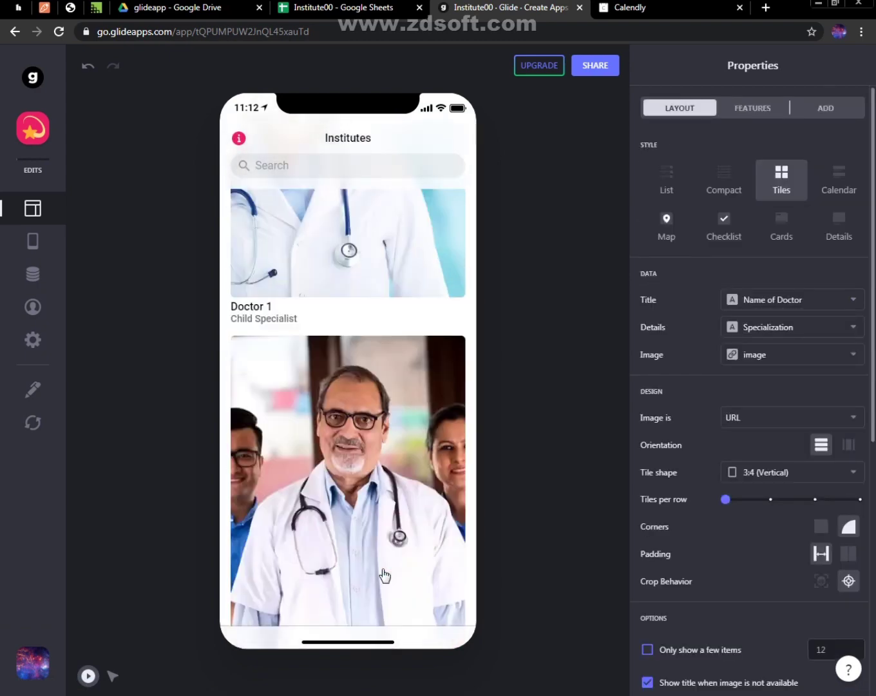
pyautogui.scroll(3, 385, 575)
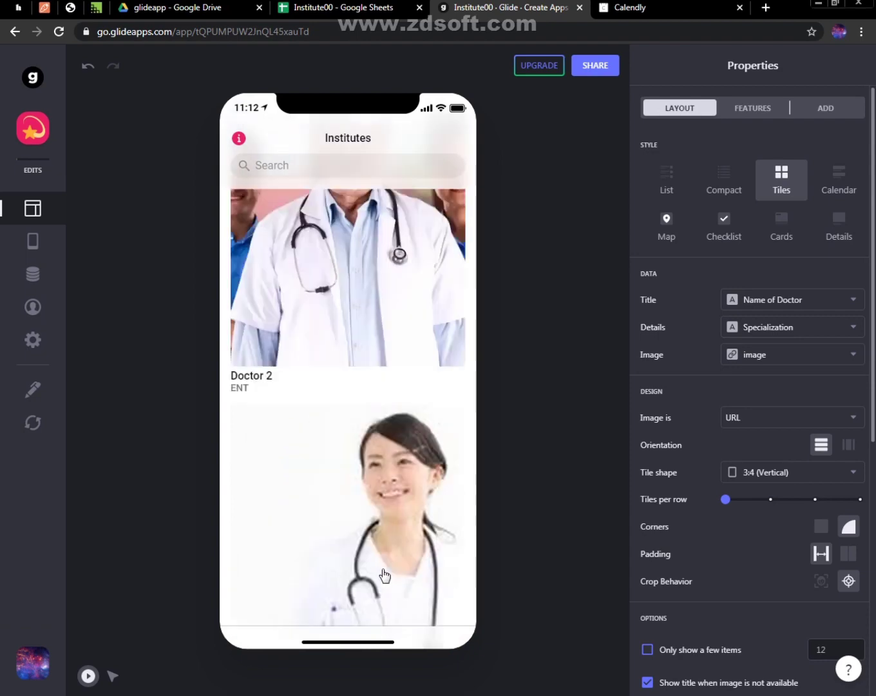
pyautogui.scroll(1, 385, 575)
pyautogui.scroll(-2, 385, 576)
pyautogui.scroll(3, 385, 575)
pyautogui.scroll(-1, 374, 490)
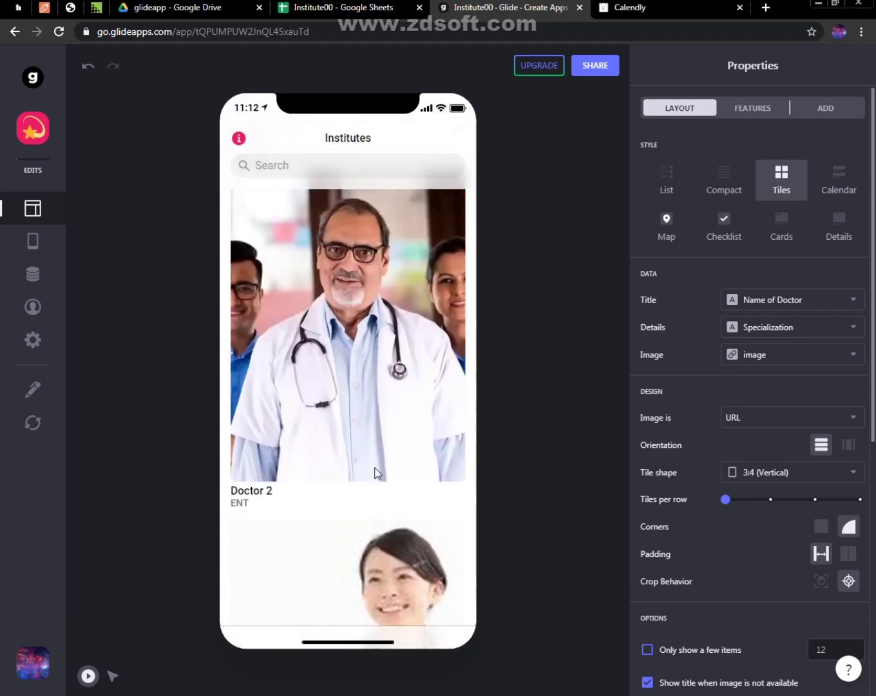
# Examine the app's Info screen with its share link and QR code, and return to the Institutes list
pyautogui.click(237, 139)
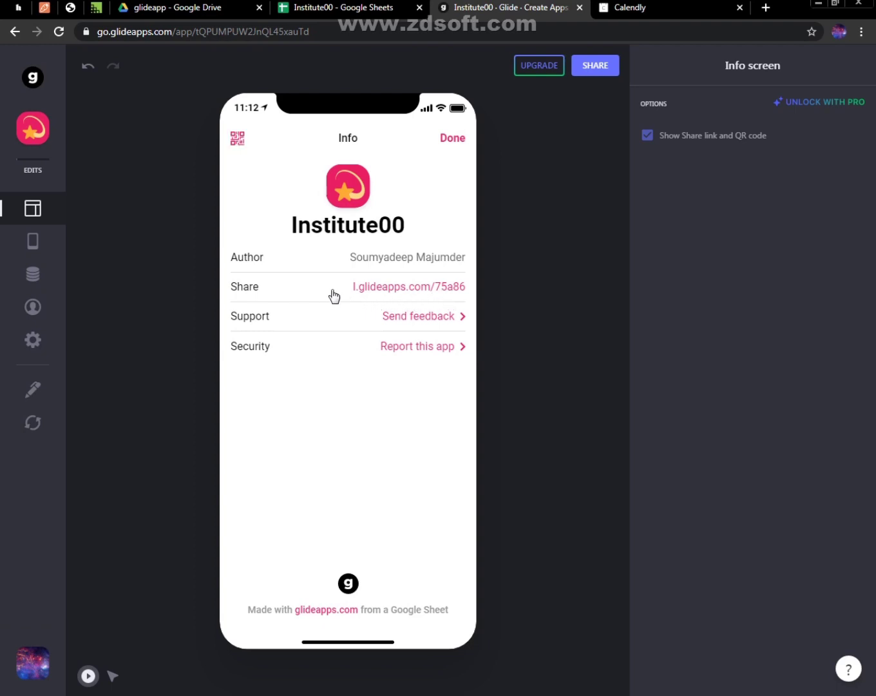
pyautogui.click(239, 139)
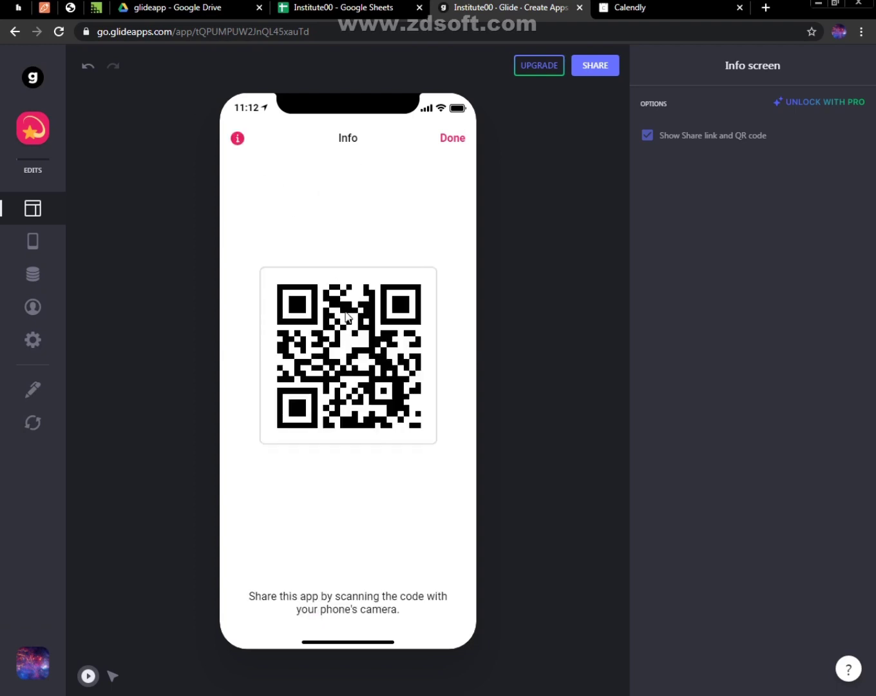
pyautogui.click(450, 147)
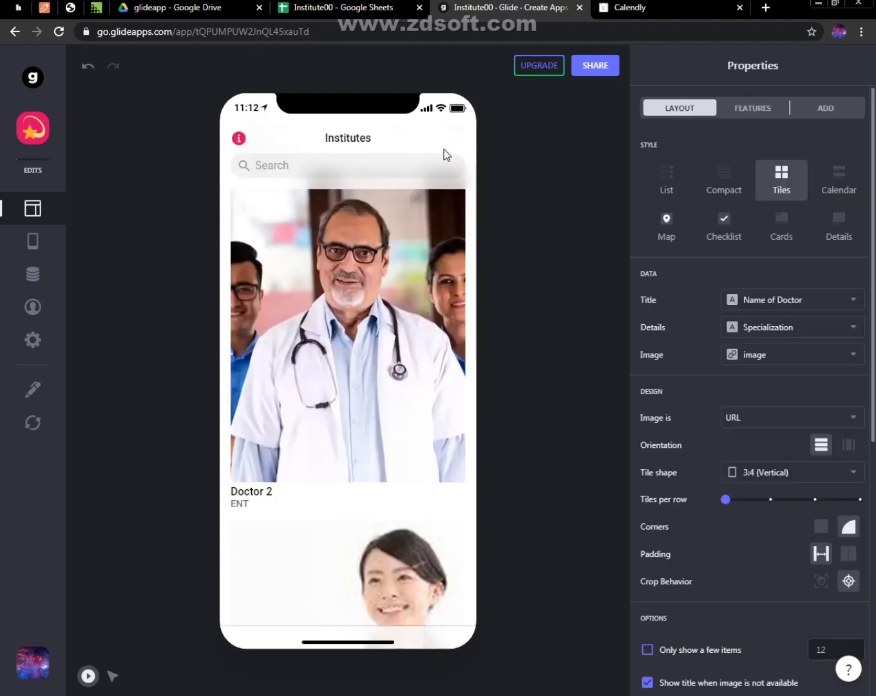
pyautogui.click(242, 140)
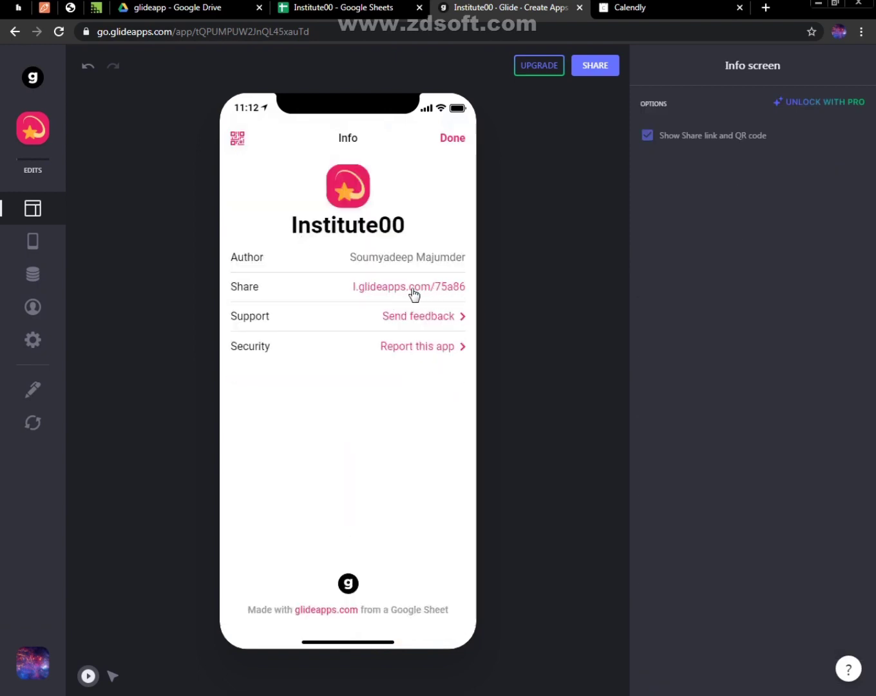
pyautogui.click(453, 140)
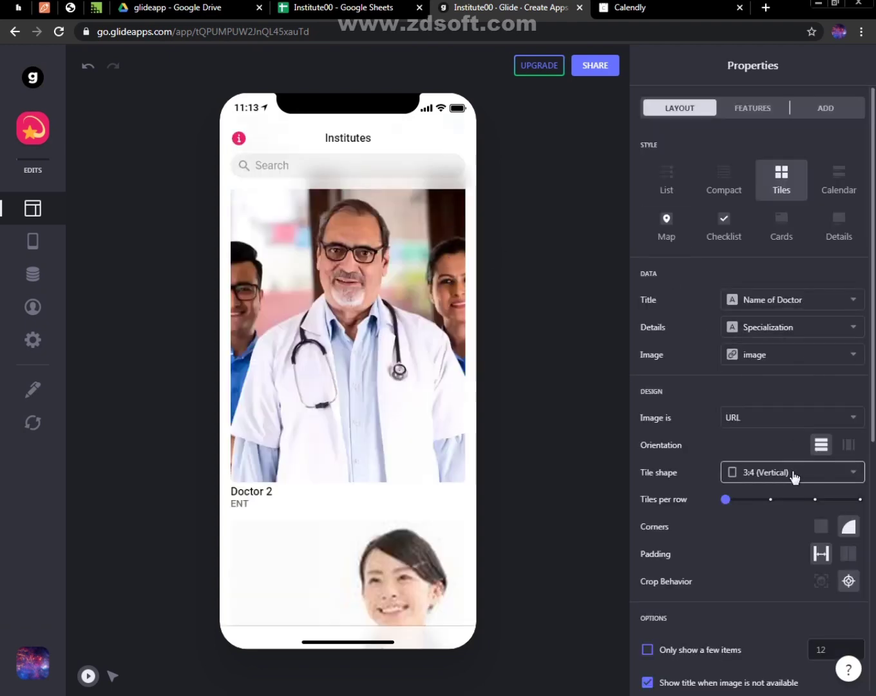
# Publish the app so that it can be shared
pyautogui.click(589, 64)
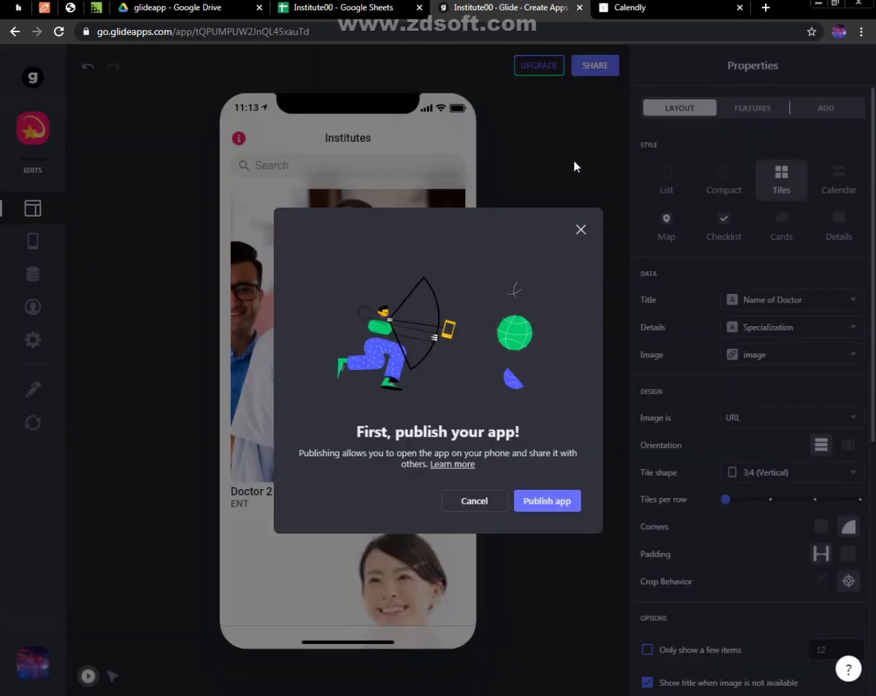
pyautogui.click(557, 506)
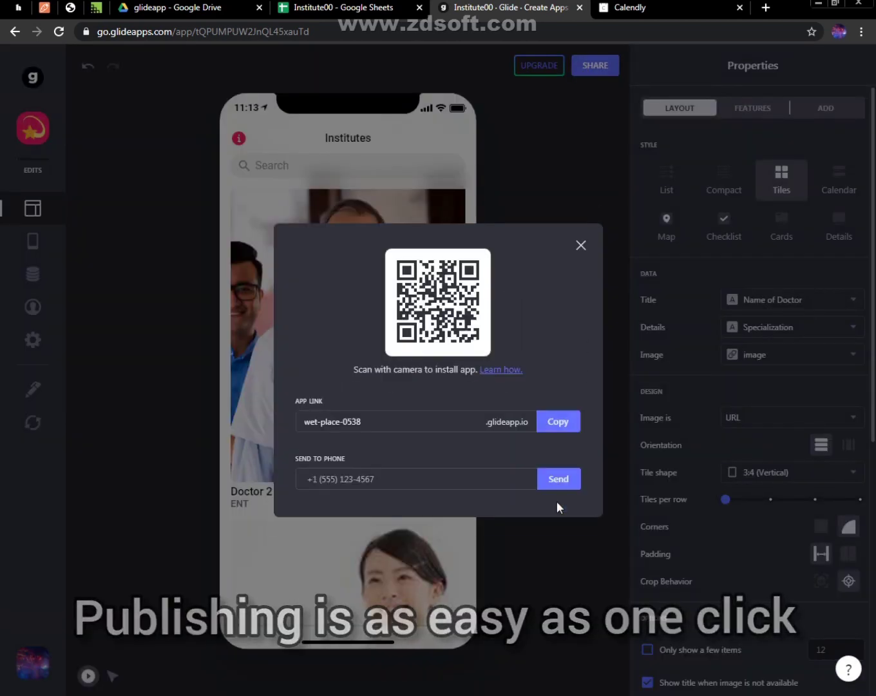
pyautogui.click(411, 481)
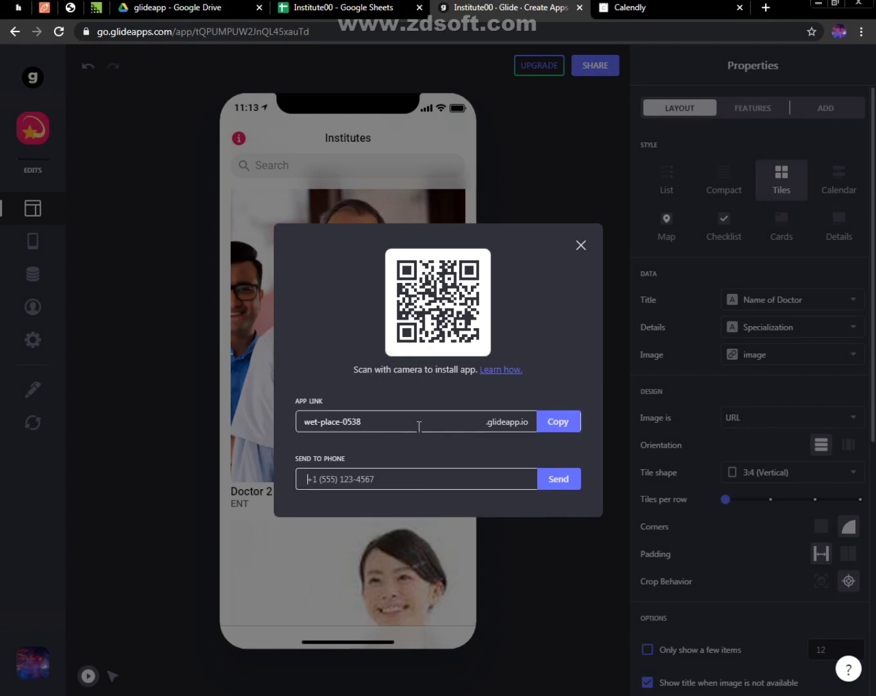
# Change the app link's subdomain to doctorsappointment and copy the link
pyautogui.moveTo(419, 425); pyautogui.dragTo(278, 424)
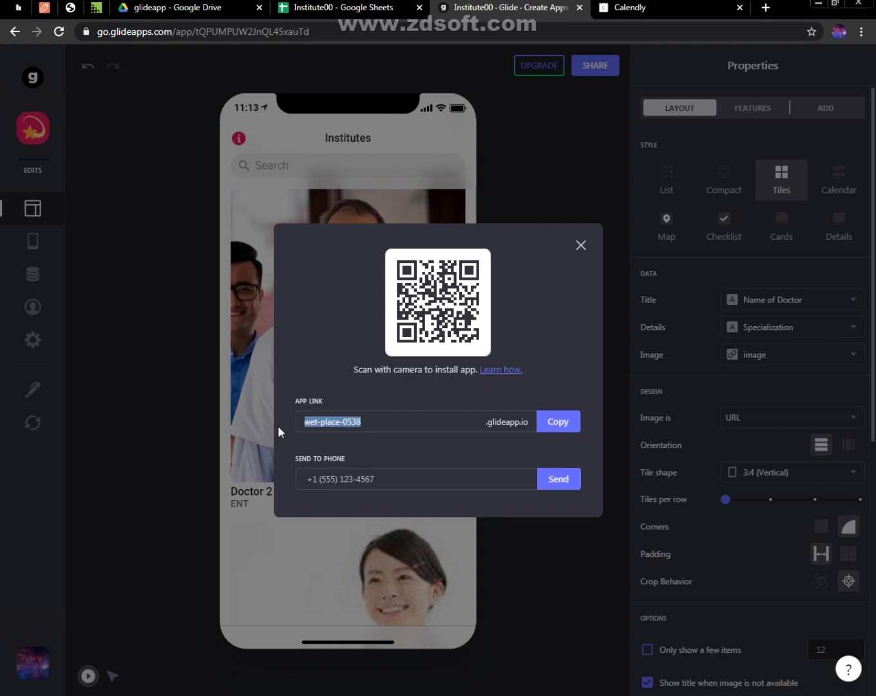
pyautogui.write('doctoe')
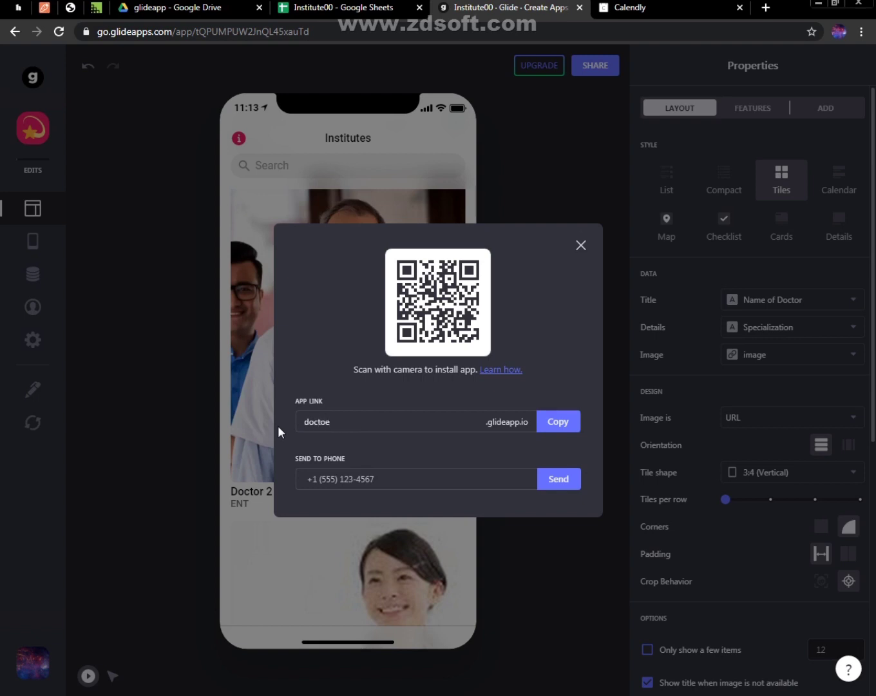
pyautogui.press('BackSpace')
pyautogui.write('rsappon')
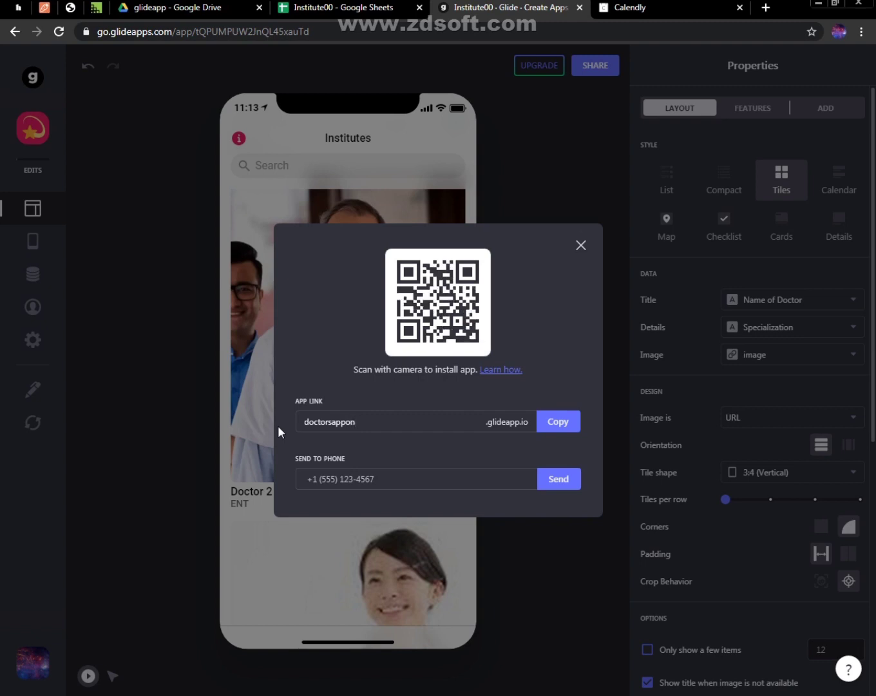
pyautogui.press('BackSpace')
pyautogui.write('intment')
pyautogui.click(568, 426)
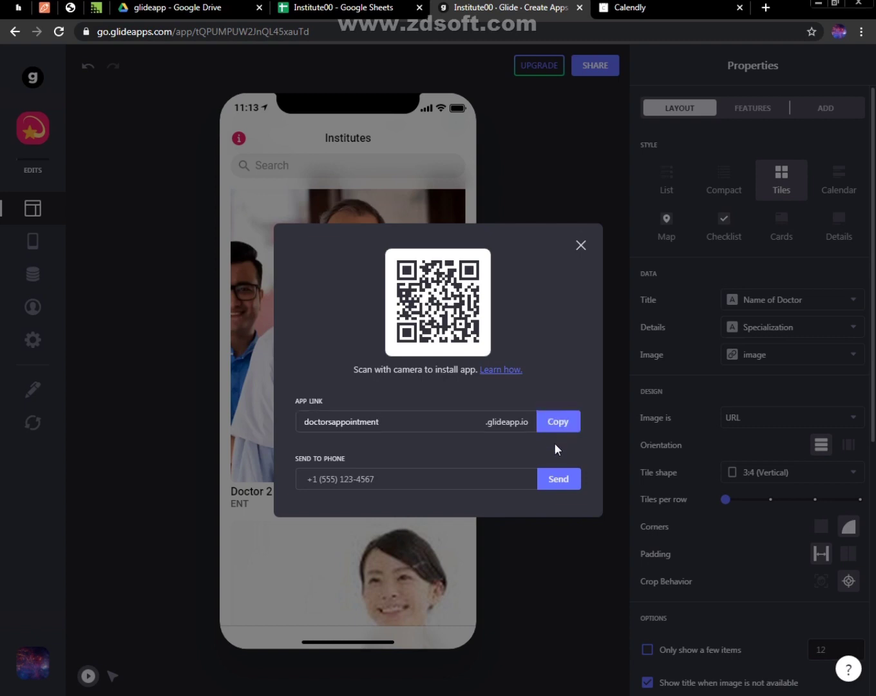
# Enter a phone number to send the app link to, send it, and close the sharing dialog
pyautogui.click(427, 476)
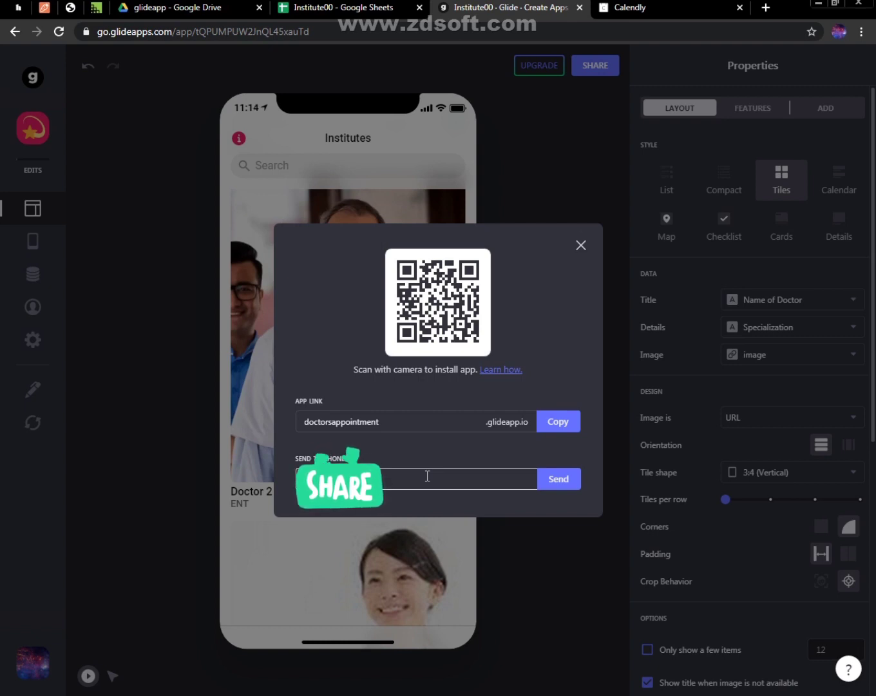
pyautogui.click(563, 487)
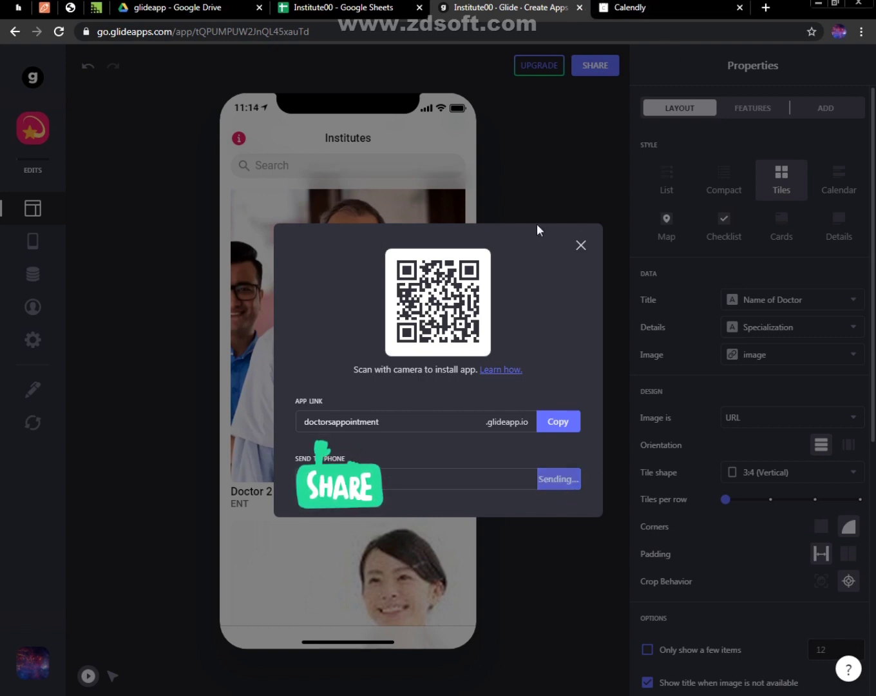
pyautogui.click(579, 247)
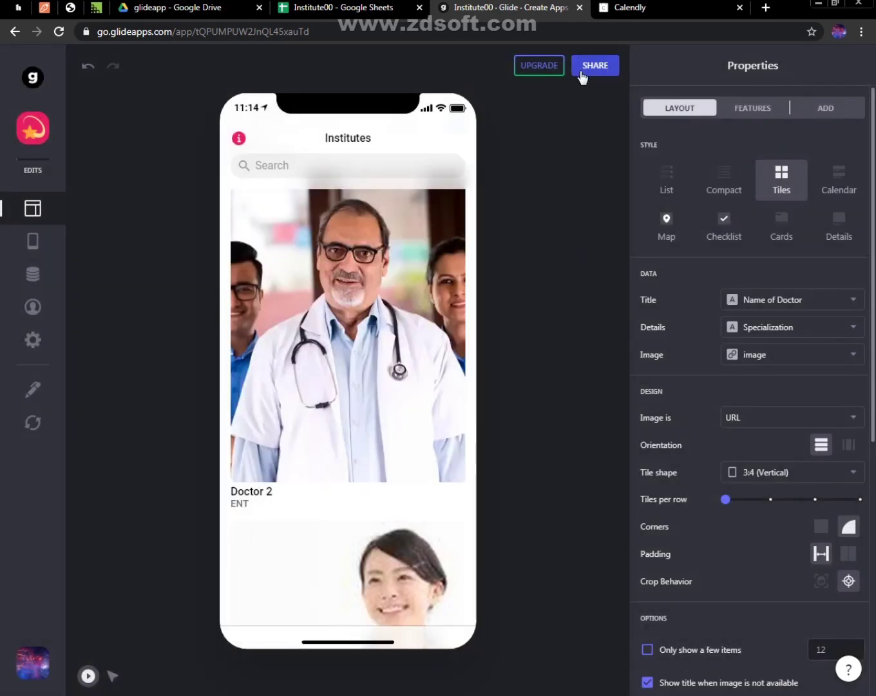
# Open the app's Appearance settings, apply the Bold (dark) theme and set the accent color to green
pyautogui.click(47, 146)
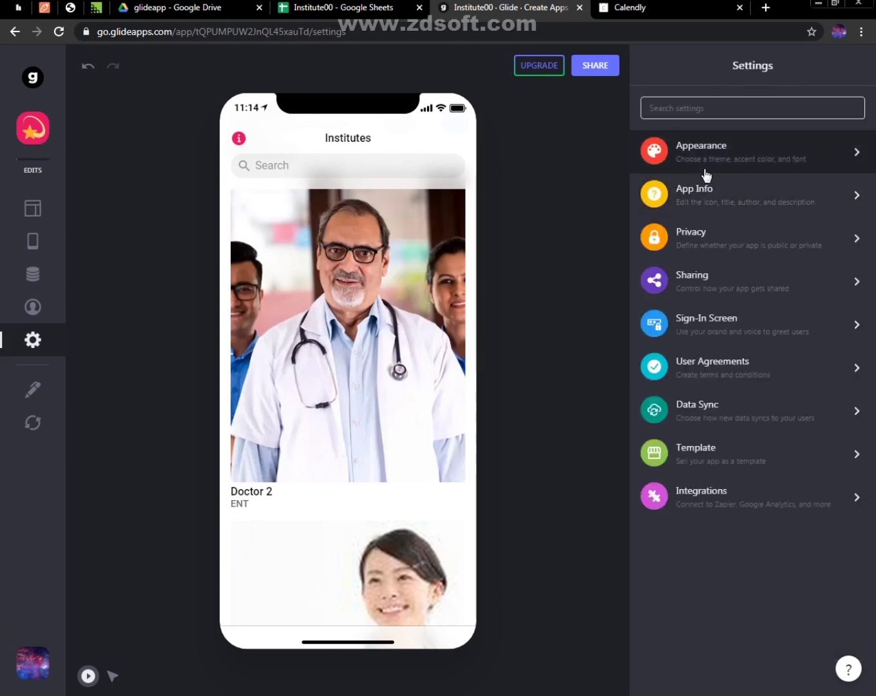
pyautogui.click(706, 166)
pyautogui.click(677, 346)
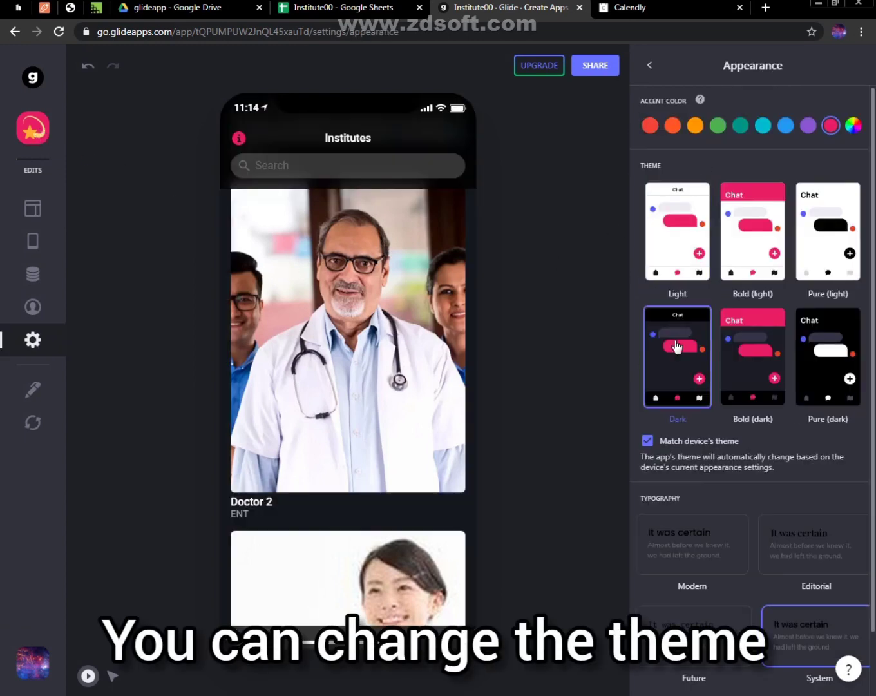
pyautogui.click(726, 366)
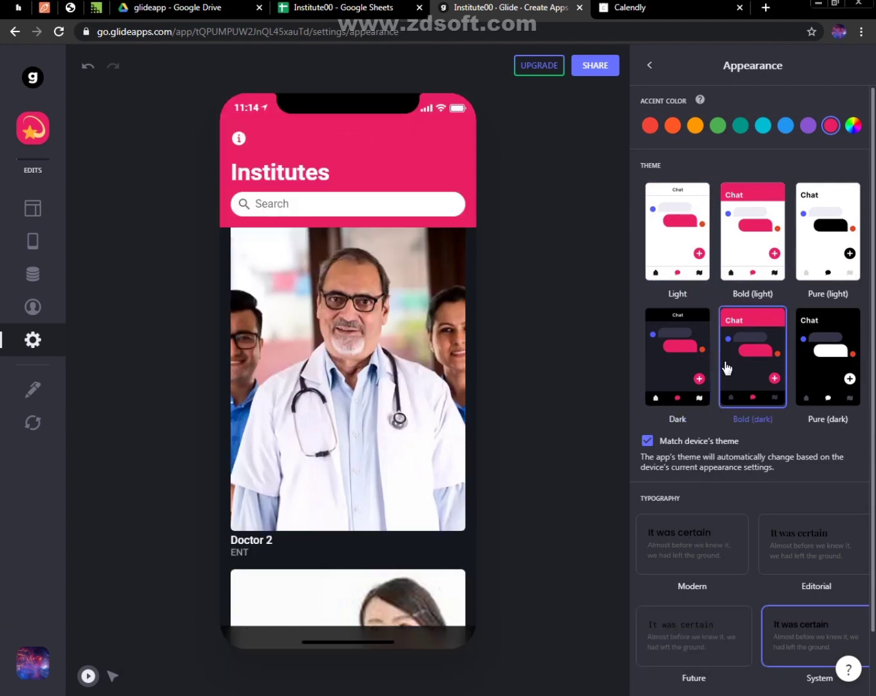
pyautogui.click(701, 128)
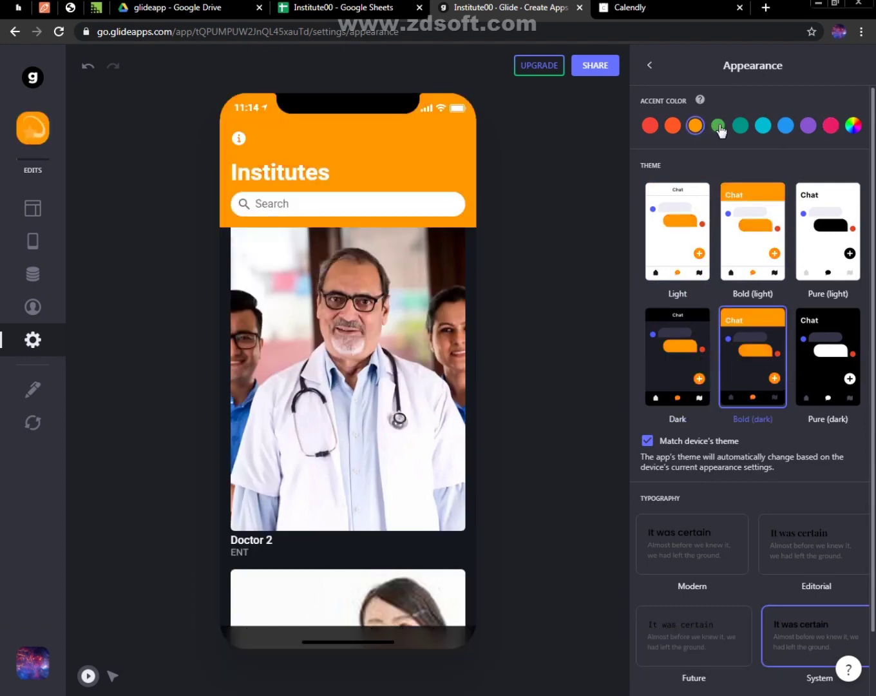
pyautogui.click(718, 126)
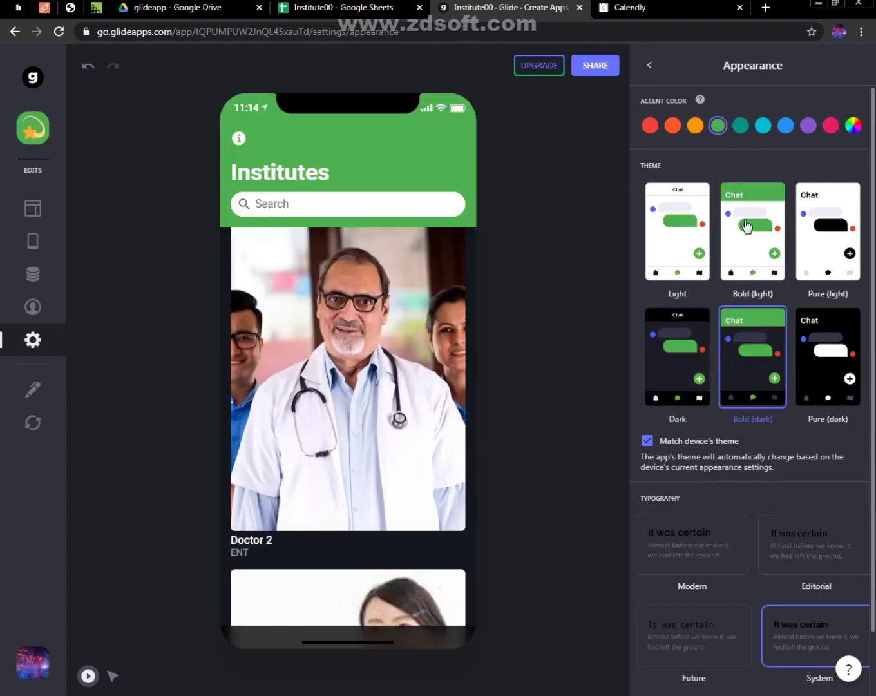
# Try the other light and dark app themes, reselect Bold (dark), and return to the settings list
pyautogui.click(759, 252)
pyautogui.click(701, 255)
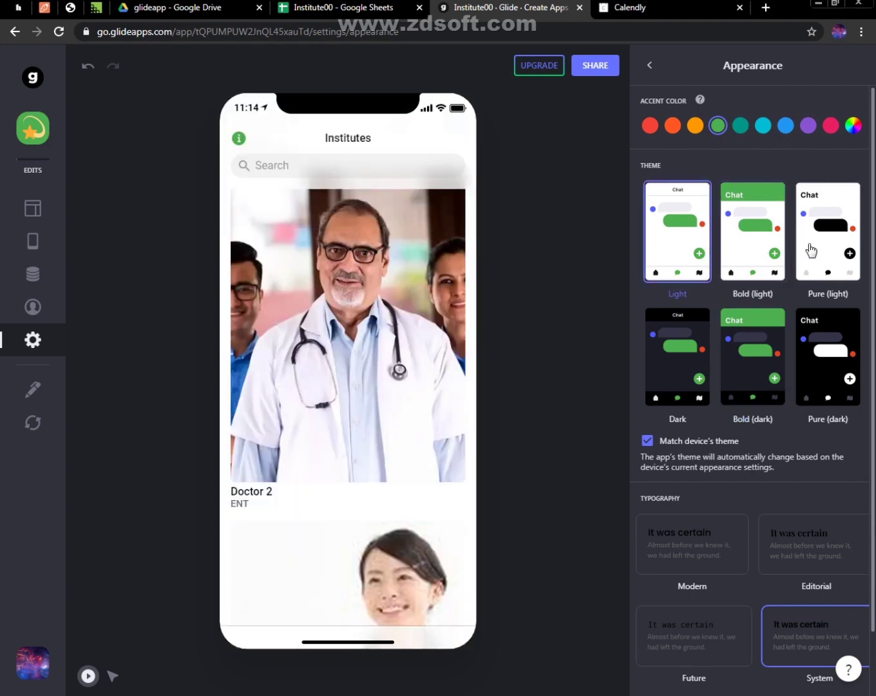
pyautogui.click(810, 251)
pyautogui.click(708, 370)
pyautogui.click(763, 372)
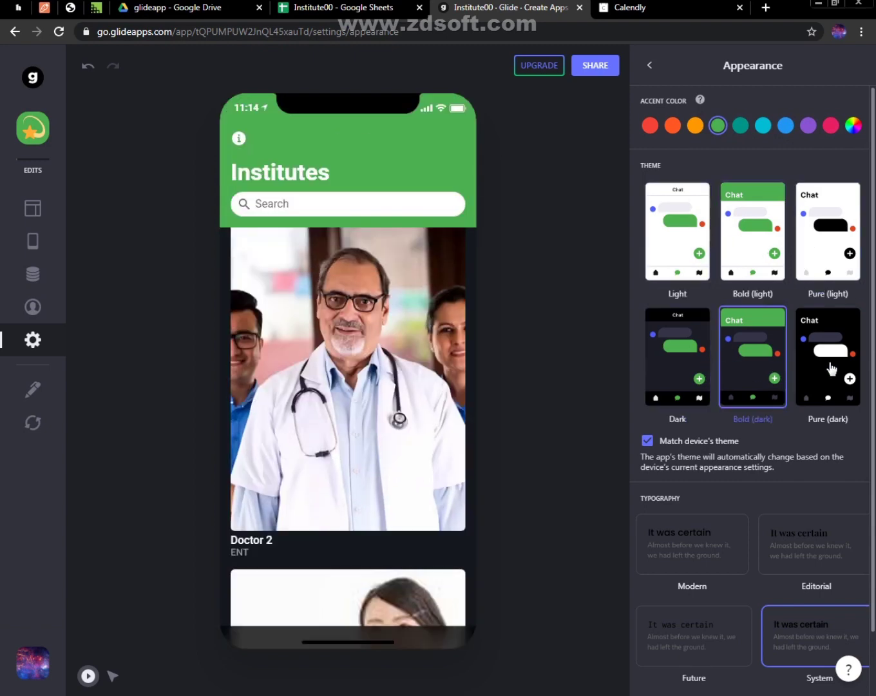
pyautogui.click(831, 362)
pyautogui.click(760, 367)
pyautogui.scroll(-1, 872, 333)
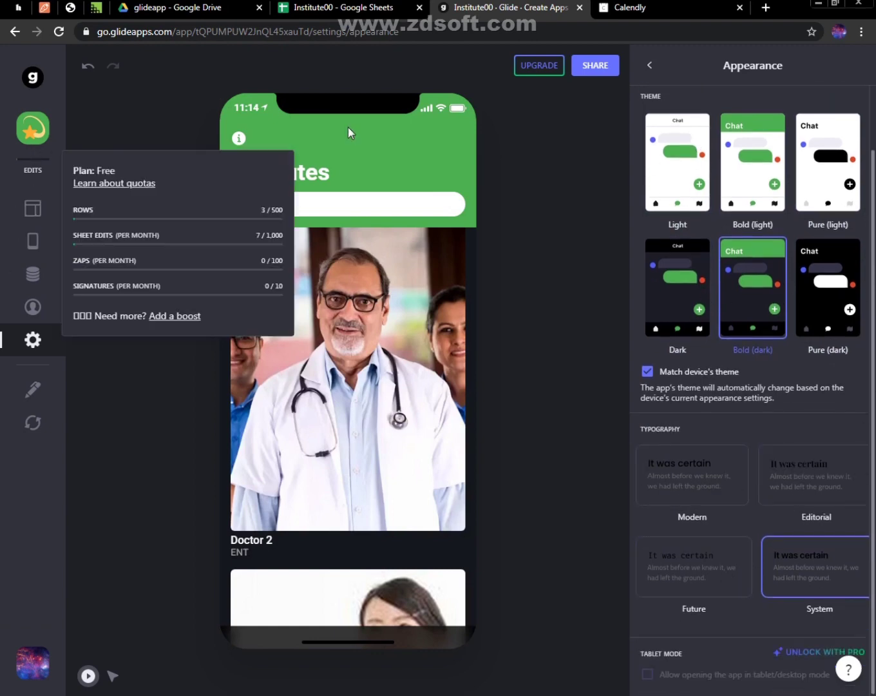
pyautogui.click(655, 70)
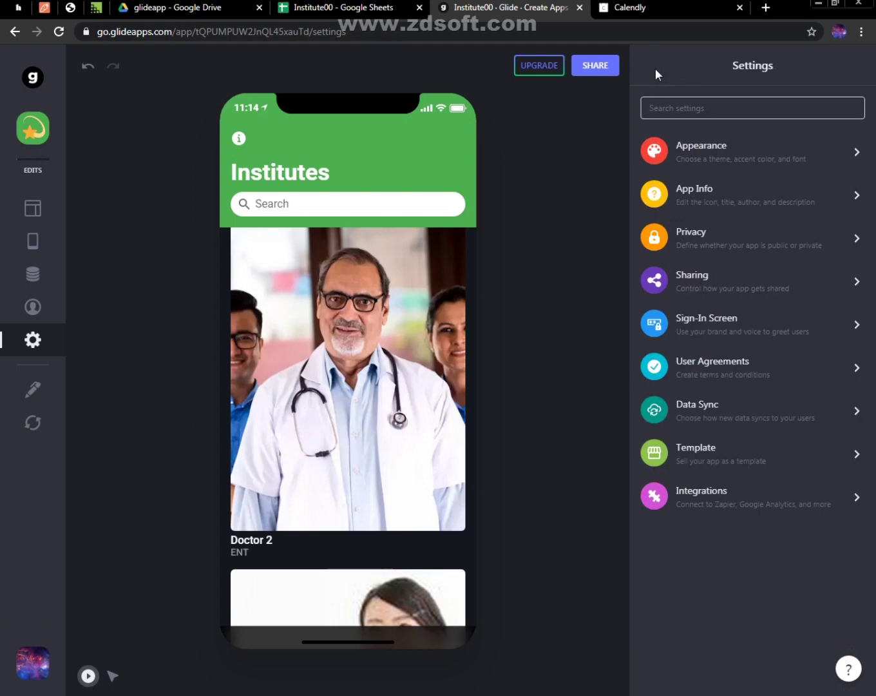
# Rename the app as "Doctors Appointment" in its App Info settings and return to the settings list
pyautogui.click(697, 210)
pyautogui.click(756, 290)
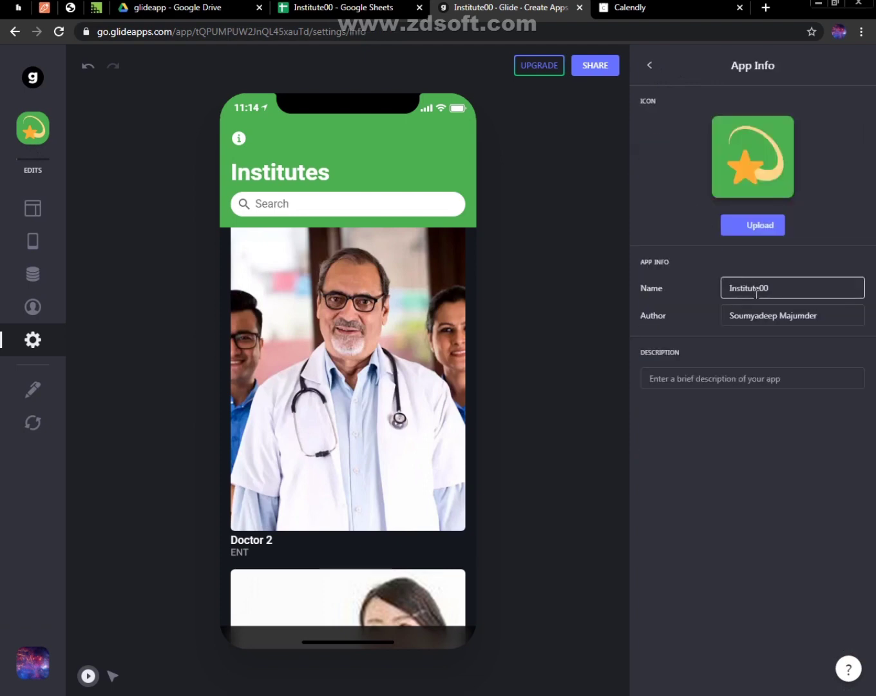
pyautogui.doubleClick(756, 293)
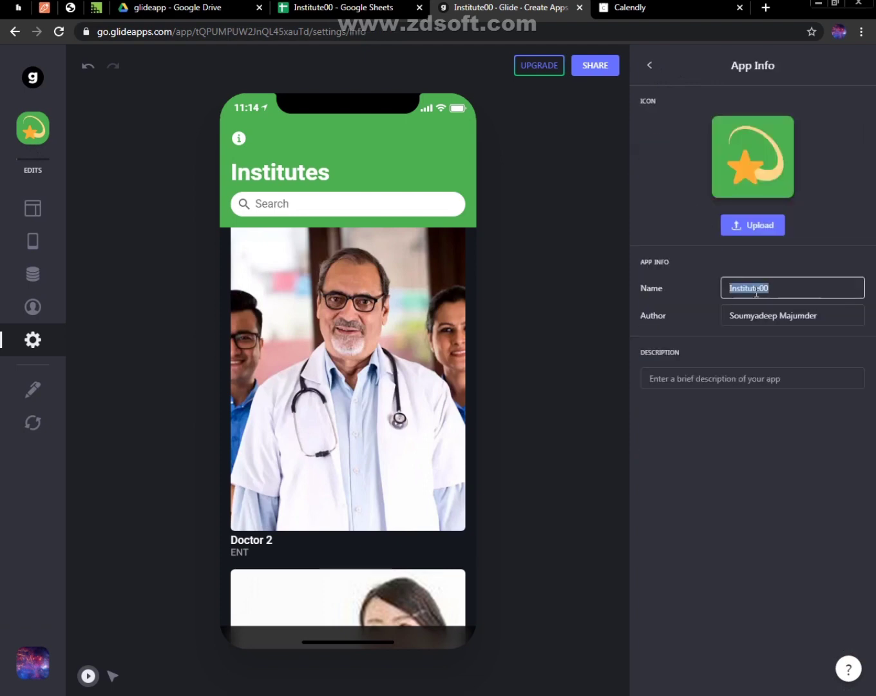
pyautogui.write('Doctor')
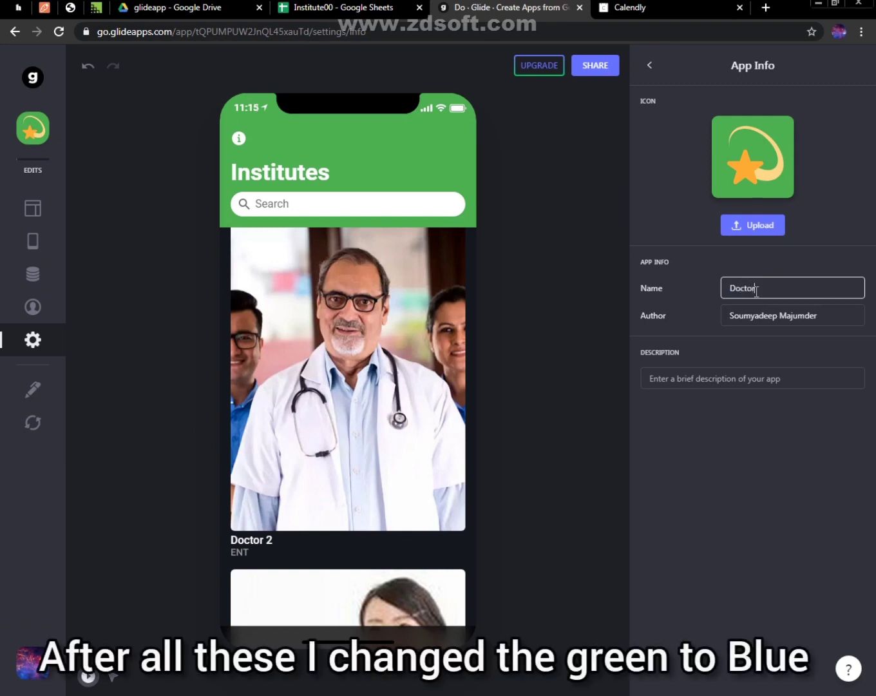
pyautogui.write('s App')
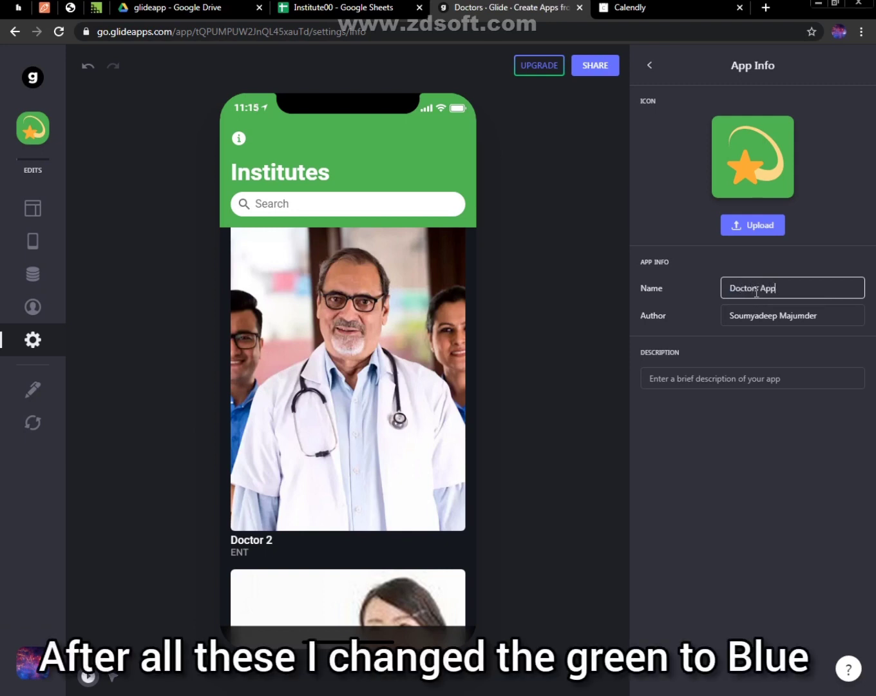
pyautogui.write('ointme')
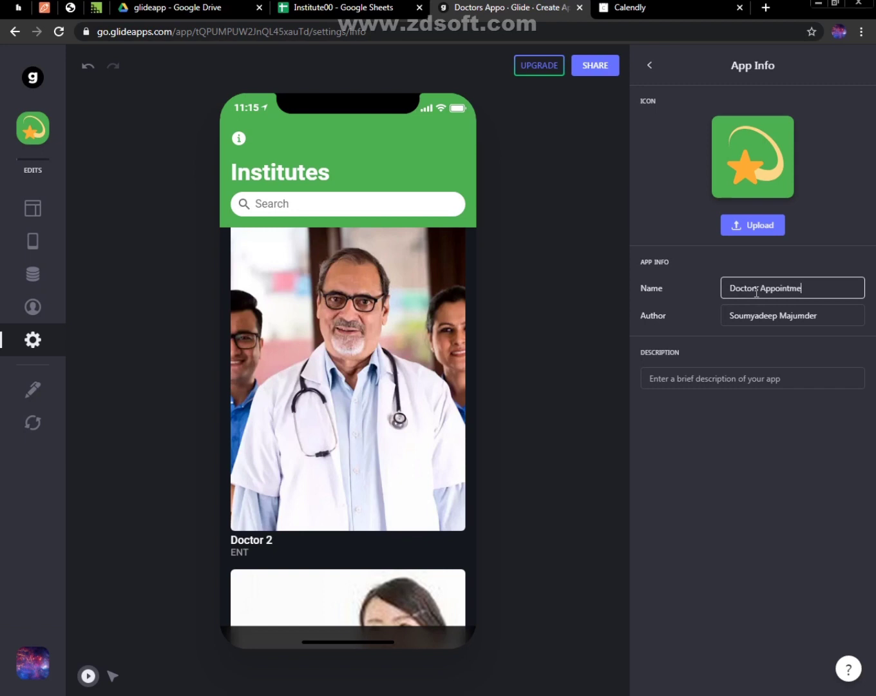
pyautogui.write('nt')
pyautogui.click(782, 246)
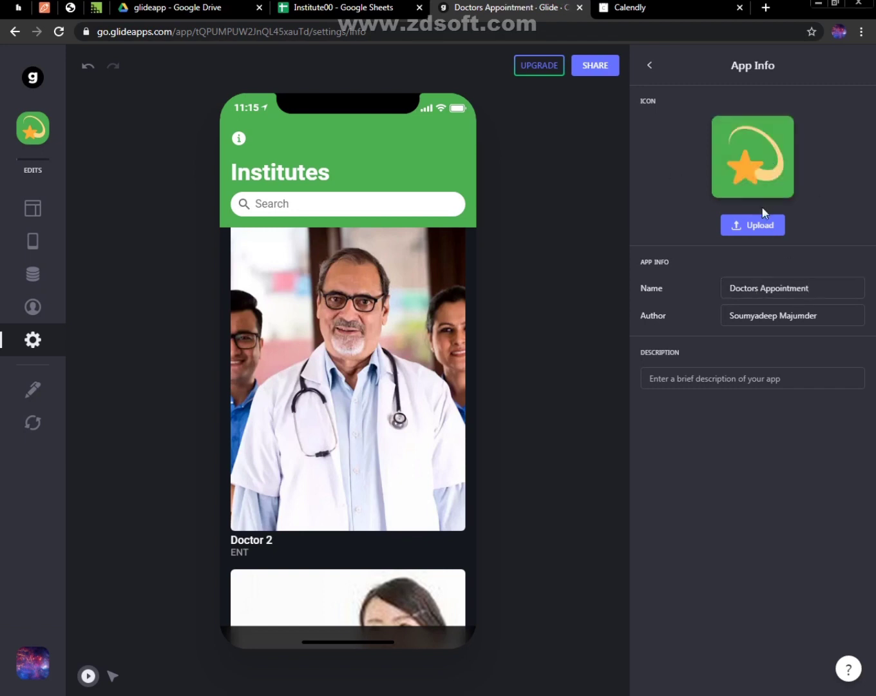
pyautogui.click(648, 67)
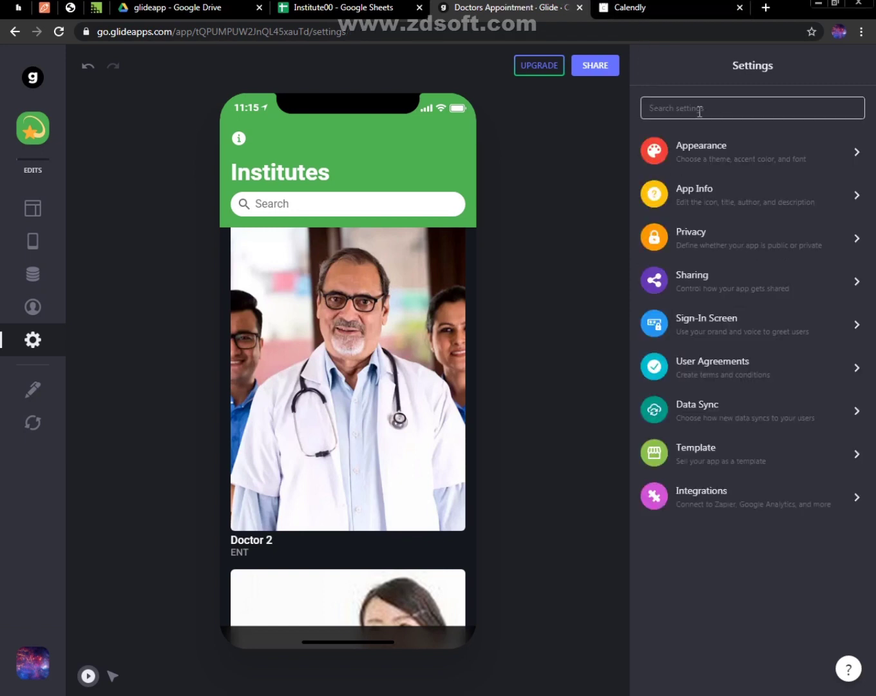
# Set the app's sign-in privacy to Public with email and allow signing in with a Google account
pyautogui.click(706, 247)
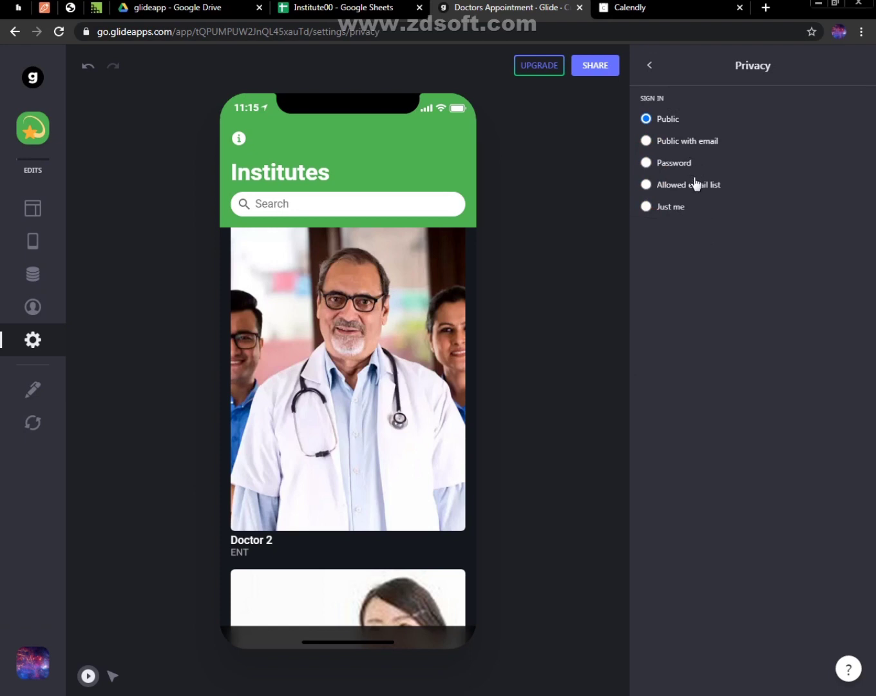
pyautogui.click(683, 143)
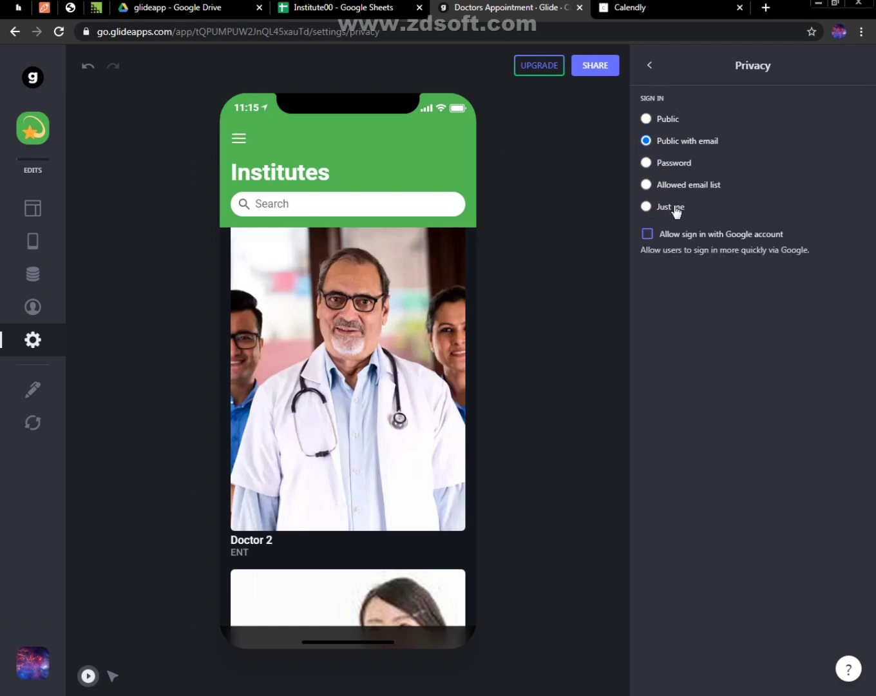
pyautogui.click(670, 237)
pyautogui.click(650, 66)
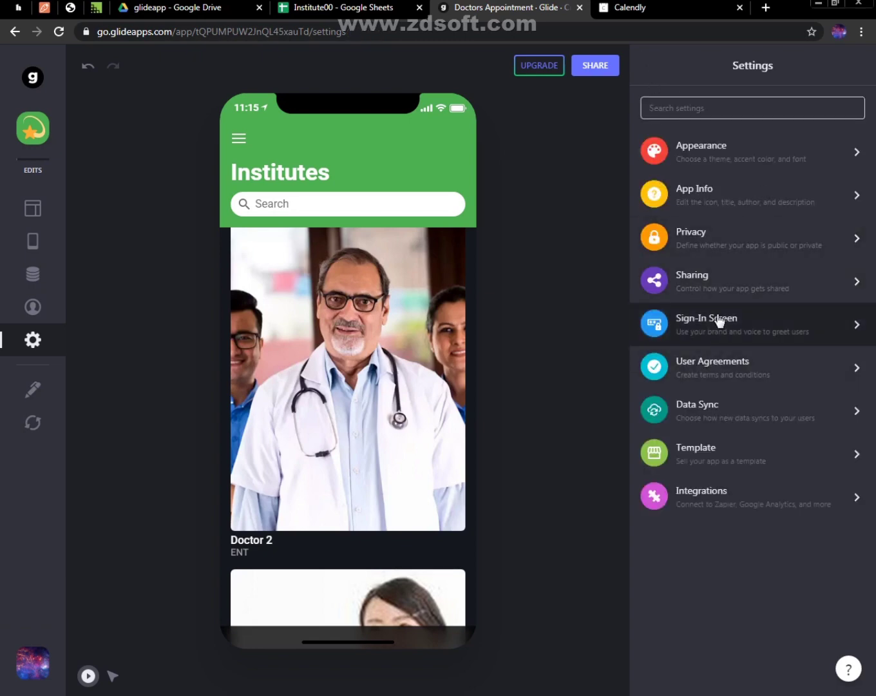
# Allow anyone with the link to copy the app and sheet in the Sharing settings
pyautogui.click(706, 295)
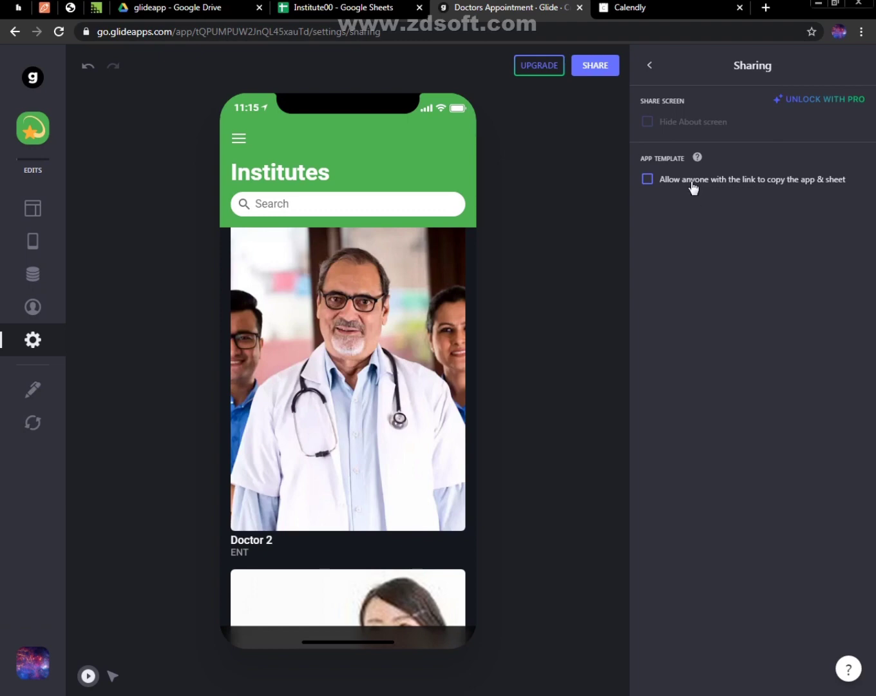
pyautogui.click(666, 181)
pyautogui.click(652, 65)
# Set the sign-in screen's greeting to "Hello" and description to "Book an Appointment", and select the theme with white text
pyautogui.click(706, 327)
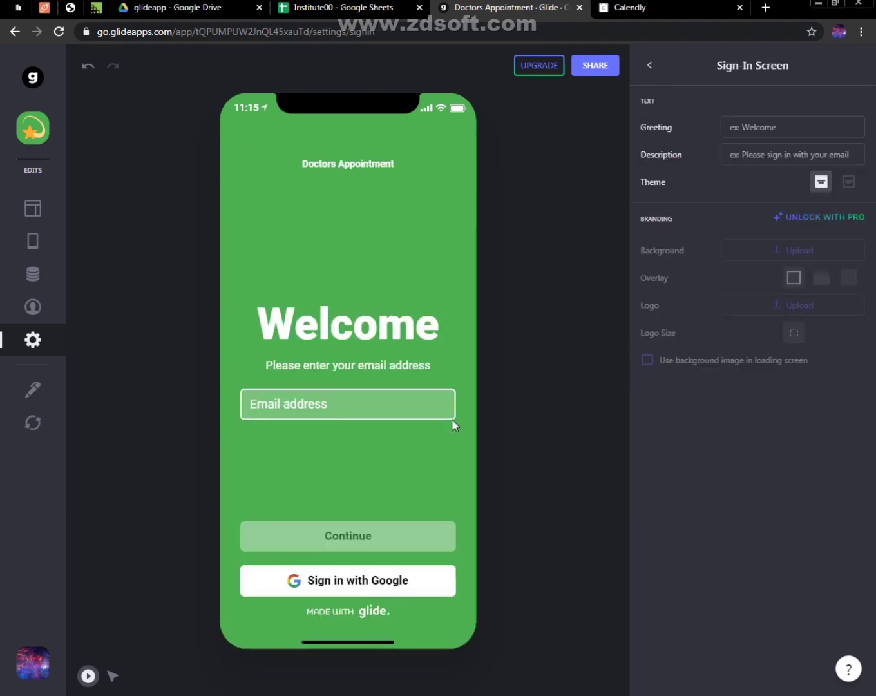
pyautogui.click(754, 127)
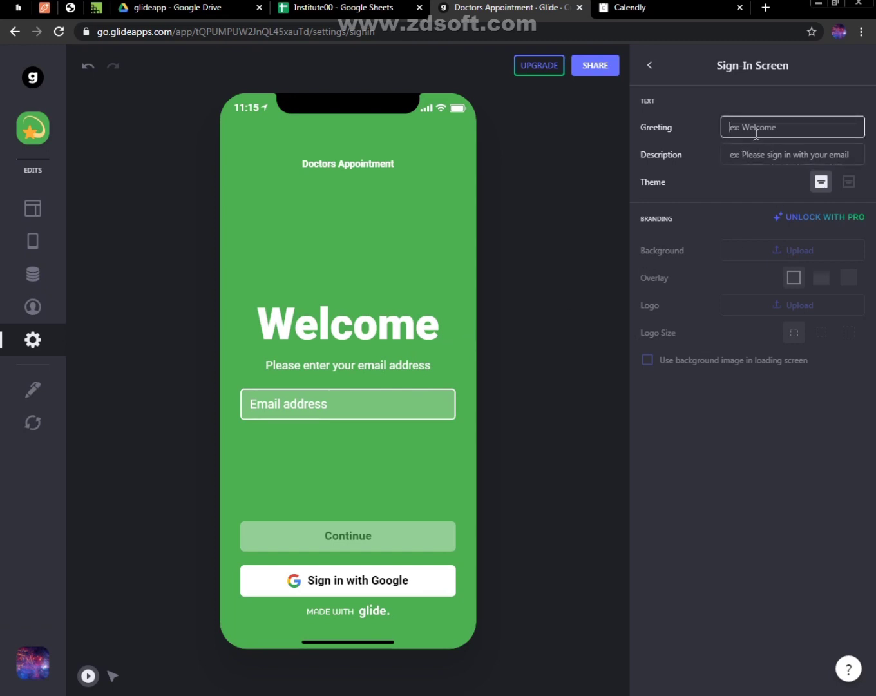
pyautogui.write('Hello')
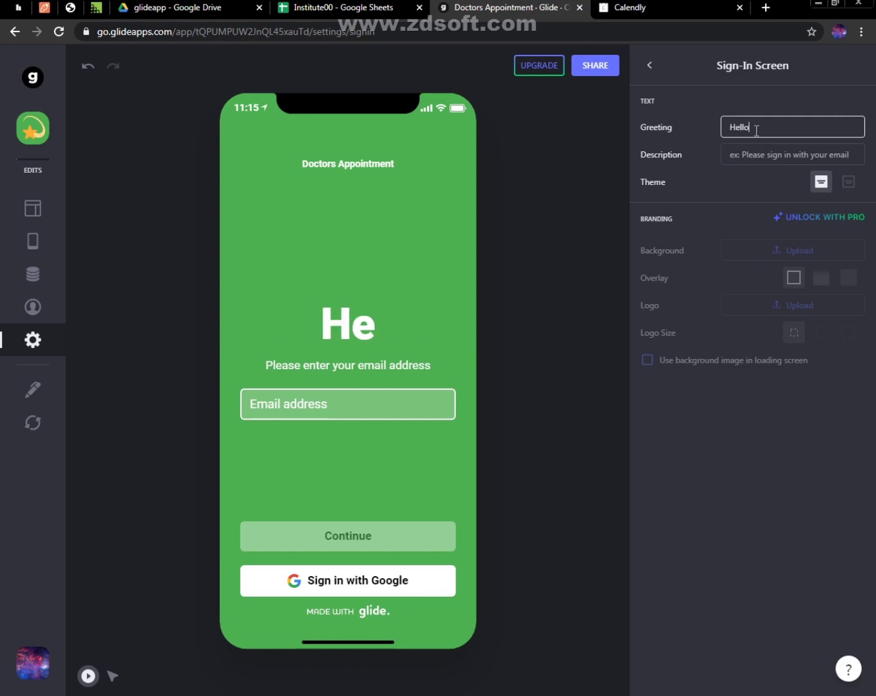
pyautogui.click(752, 149)
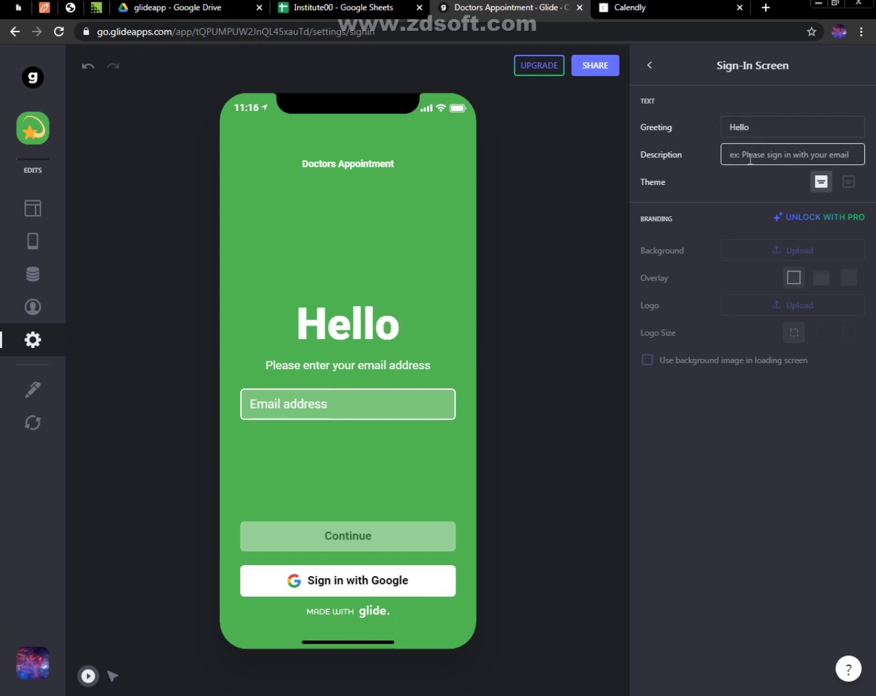
pyautogui.write('Book an a')
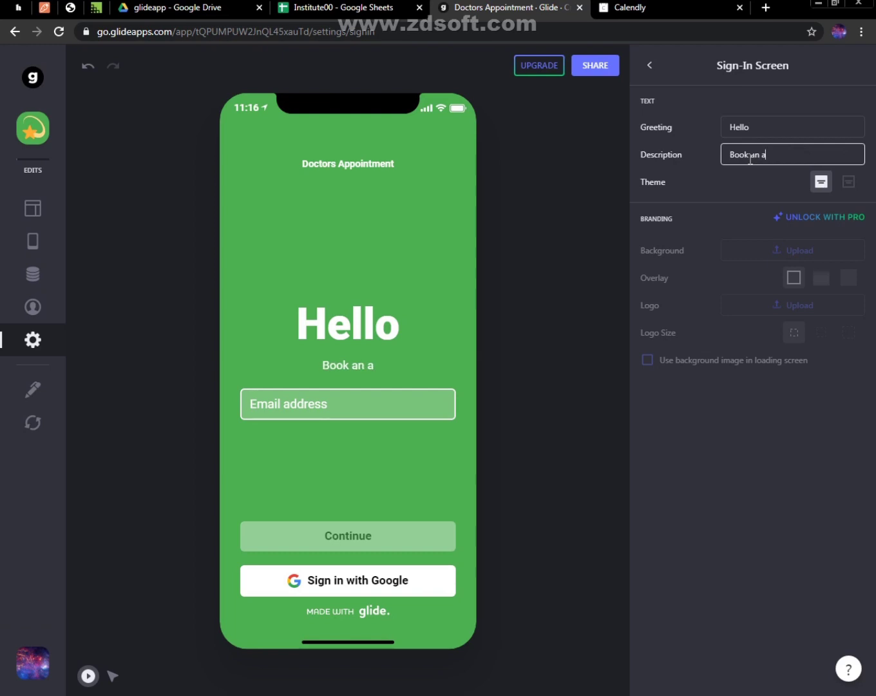
pyautogui.write('Appointment')
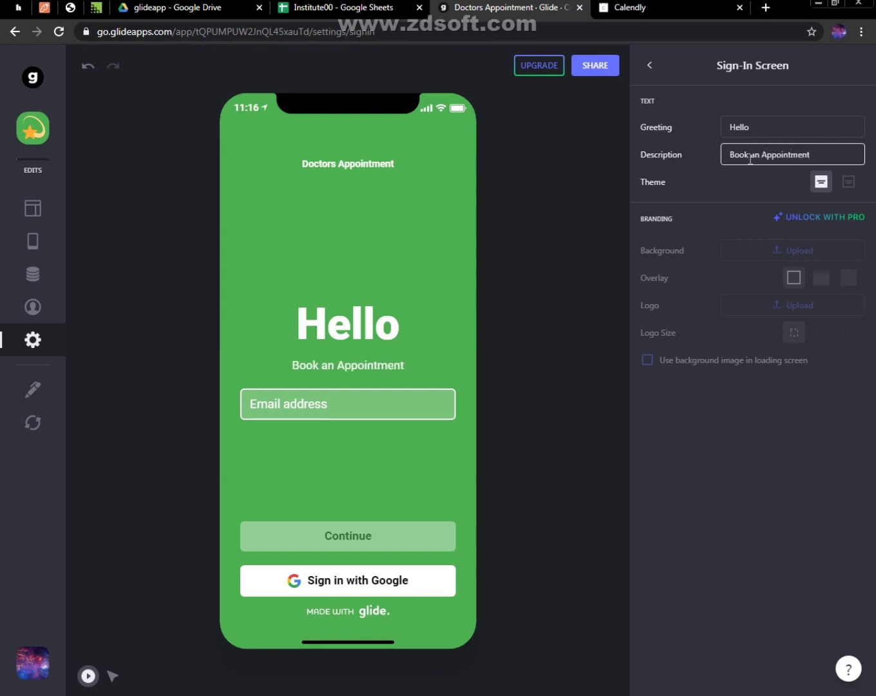
pyautogui.click(828, 188)
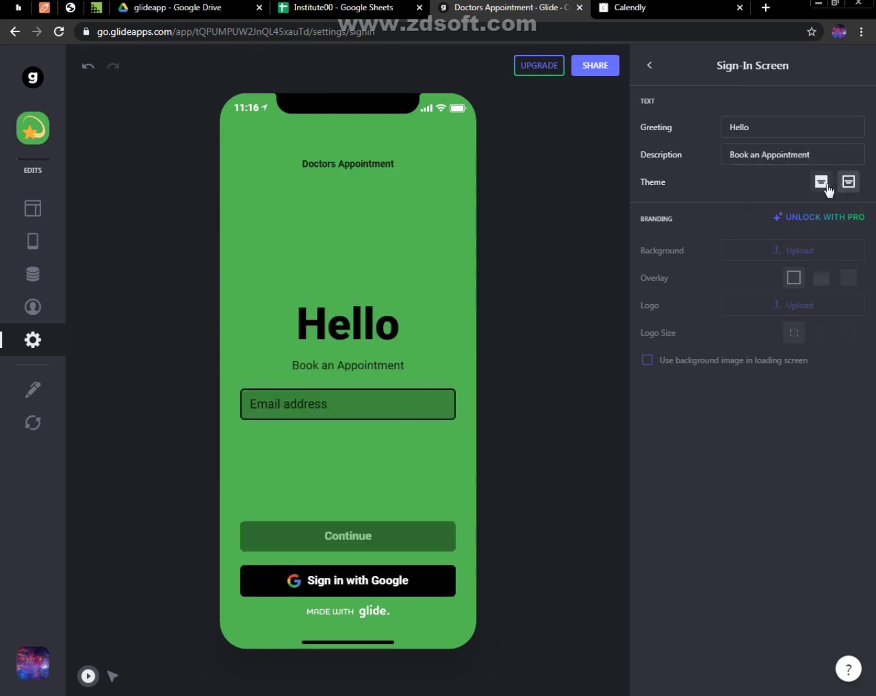
pyautogui.click(650, 65)
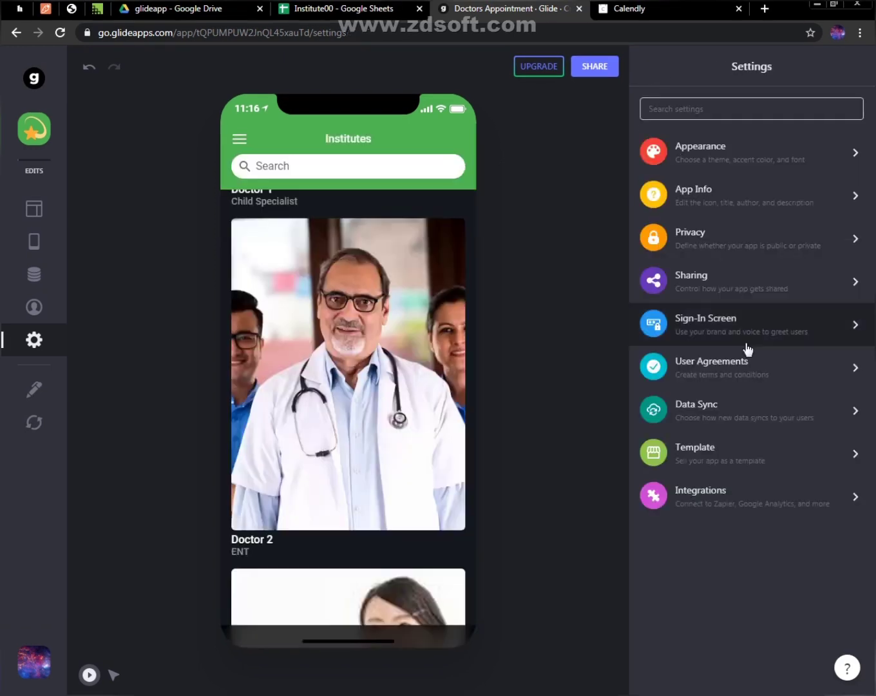
# Examine the User Agreements, Template and Integrations settings, and return to the settings list
pyautogui.click(720, 370)
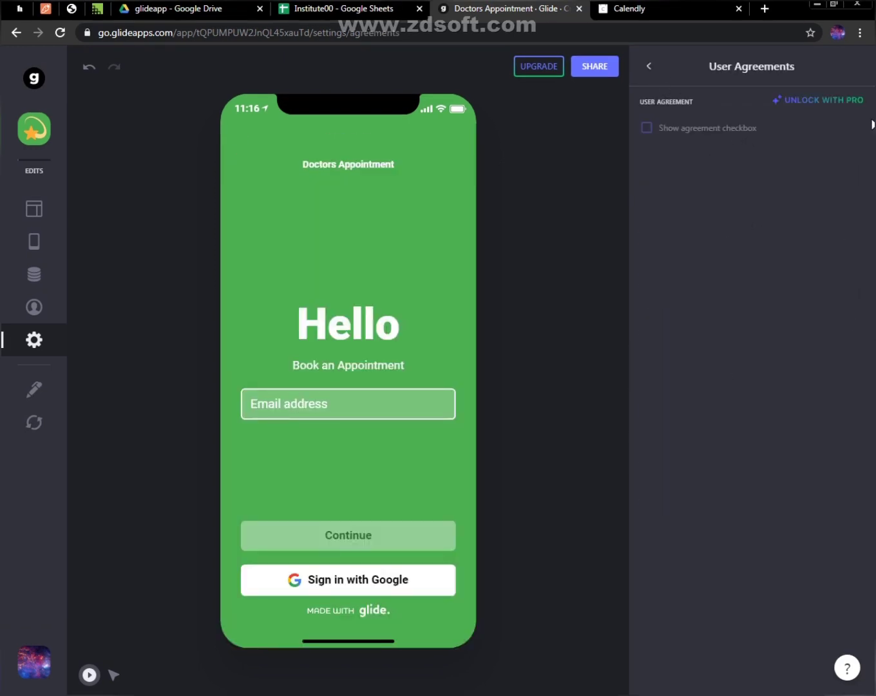
pyautogui.click(650, 65)
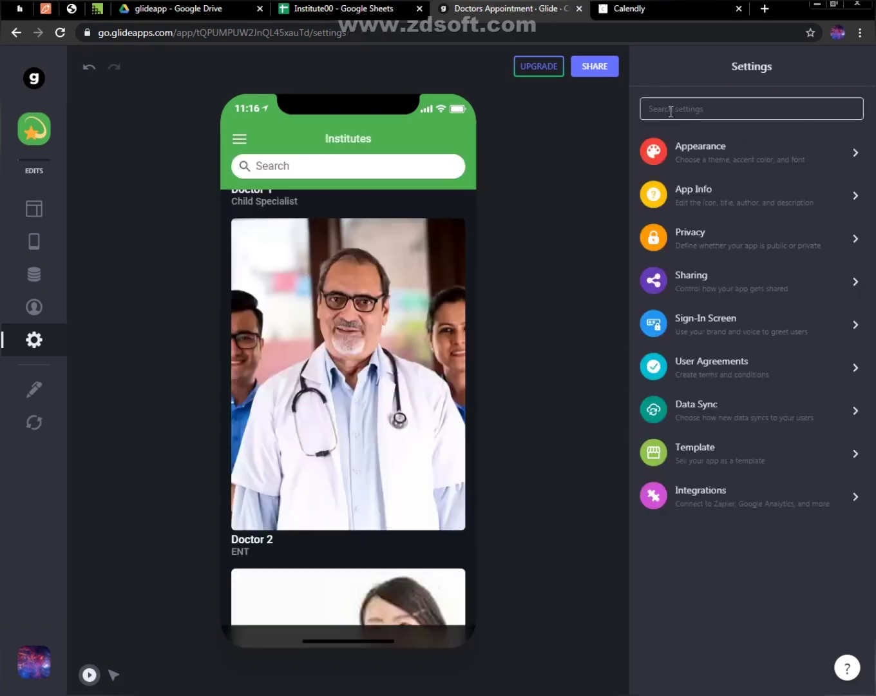
pyautogui.click(711, 466)
pyautogui.click(642, 67)
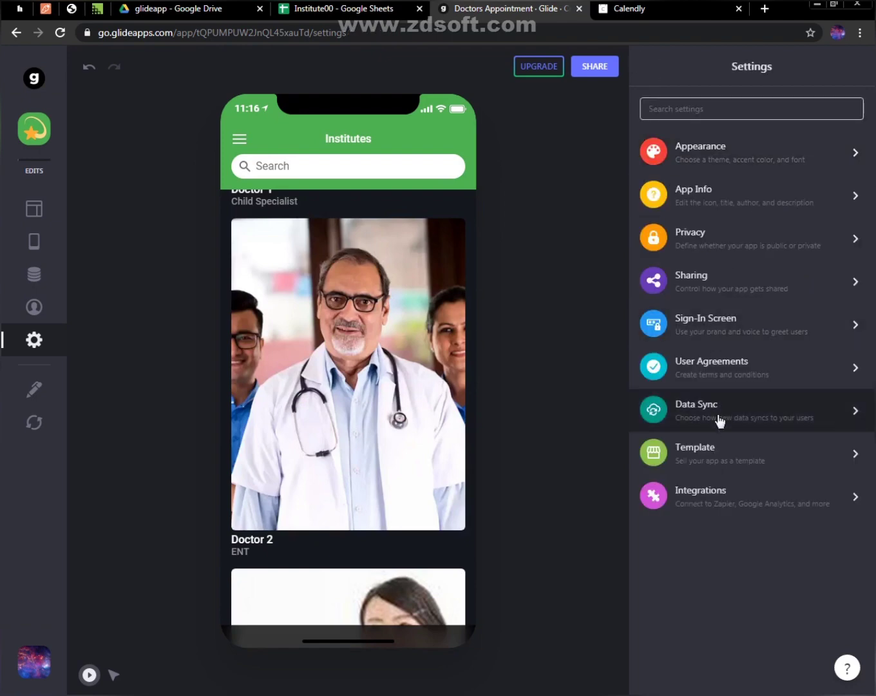
pyautogui.click(722, 503)
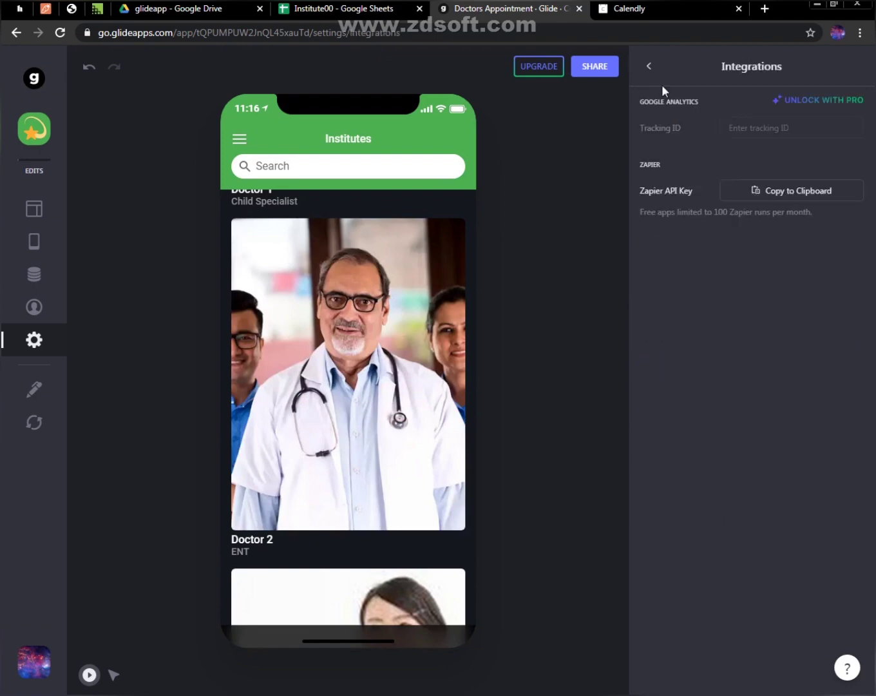
pyautogui.click(649, 65)
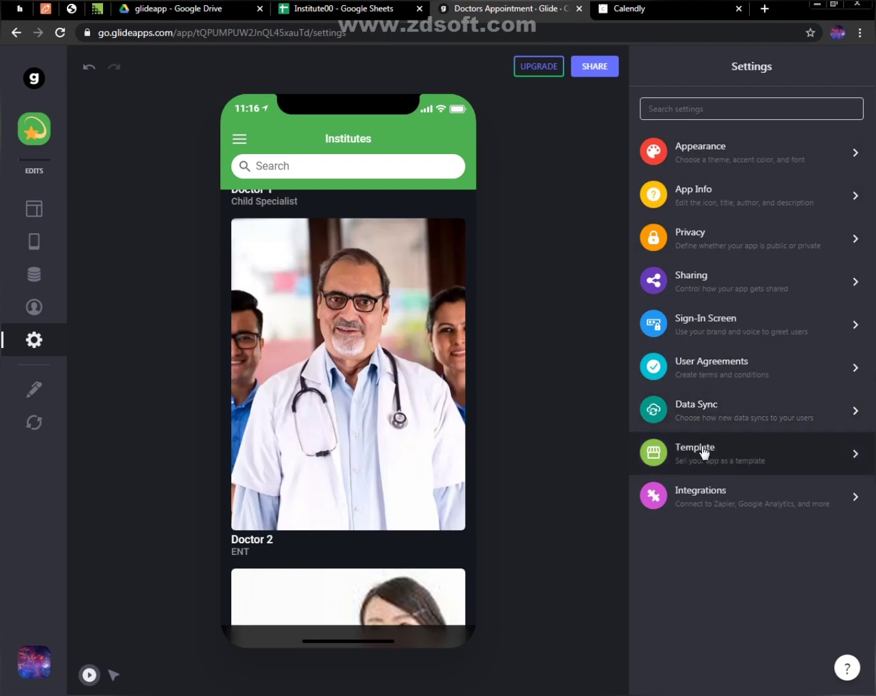
# Switch the app preview's platform to Android
pyautogui.click(36, 308)
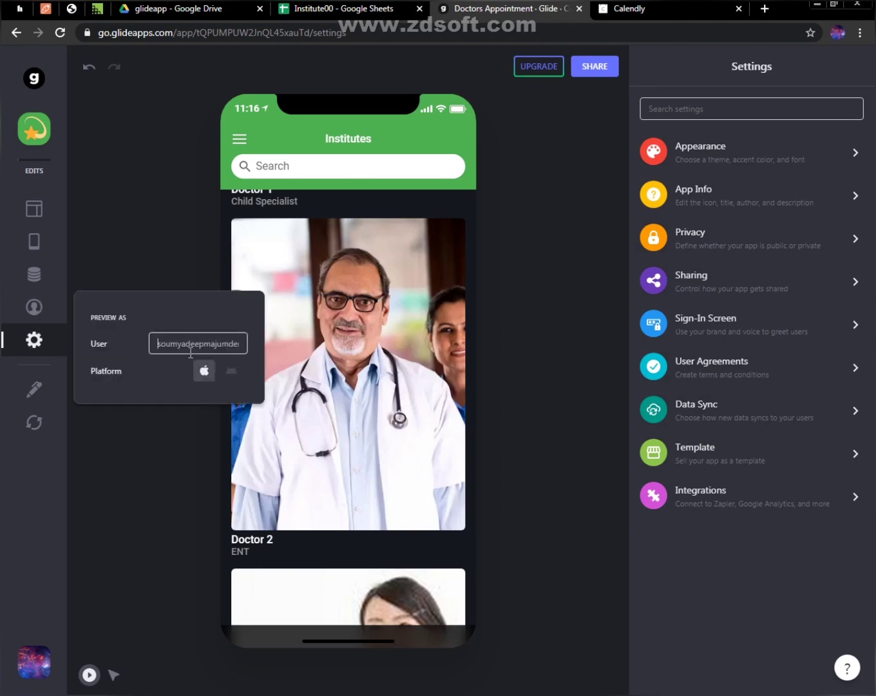
pyautogui.click(230, 370)
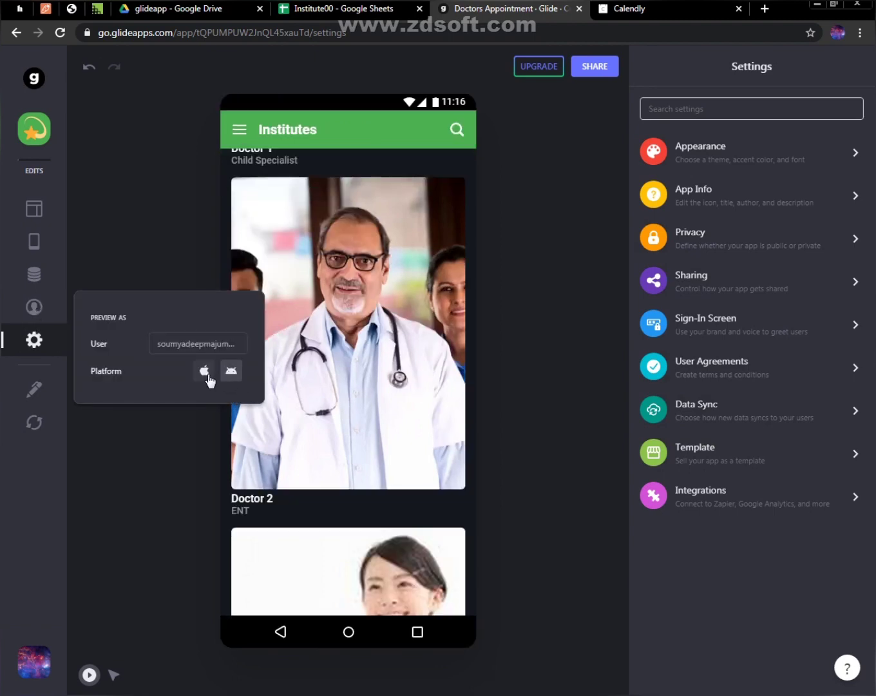
# Switch the app preview's platform to iOS and copy the app's share link
pyautogui.click(206, 373)
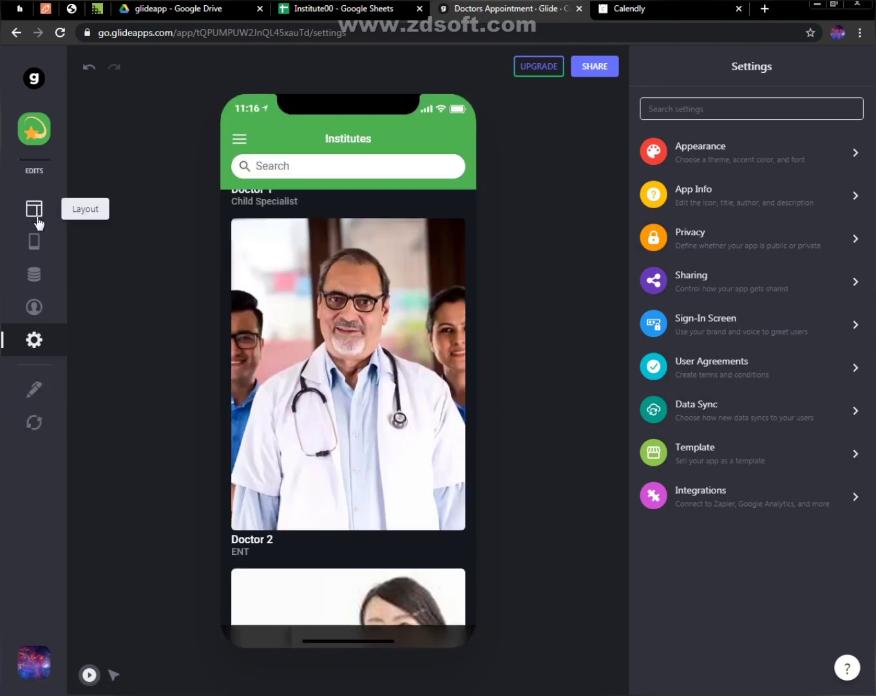
pyautogui.scroll(5, 351, 265)
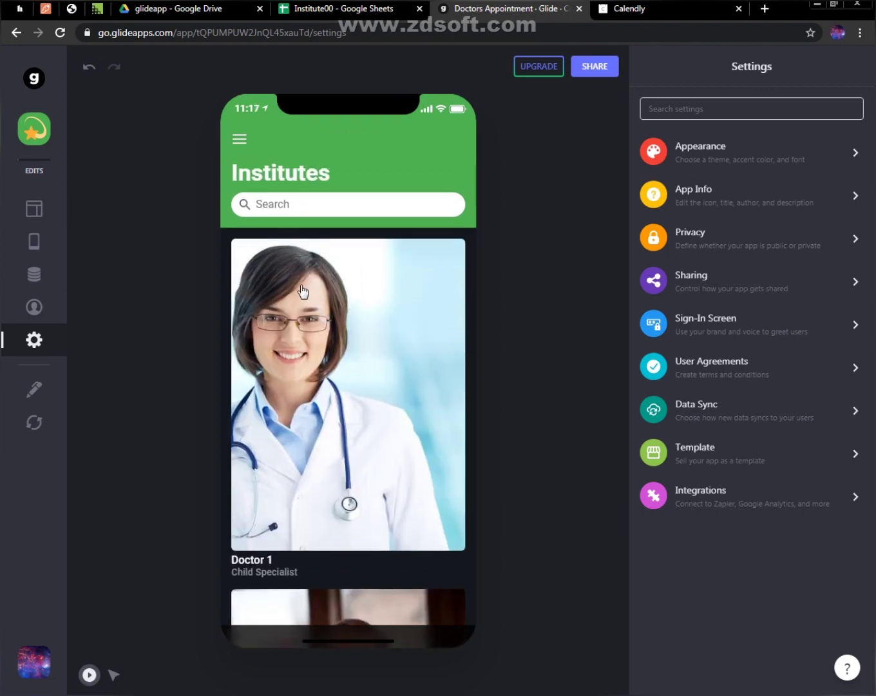
pyautogui.click(604, 70)
pyautogui.click(556, 422)
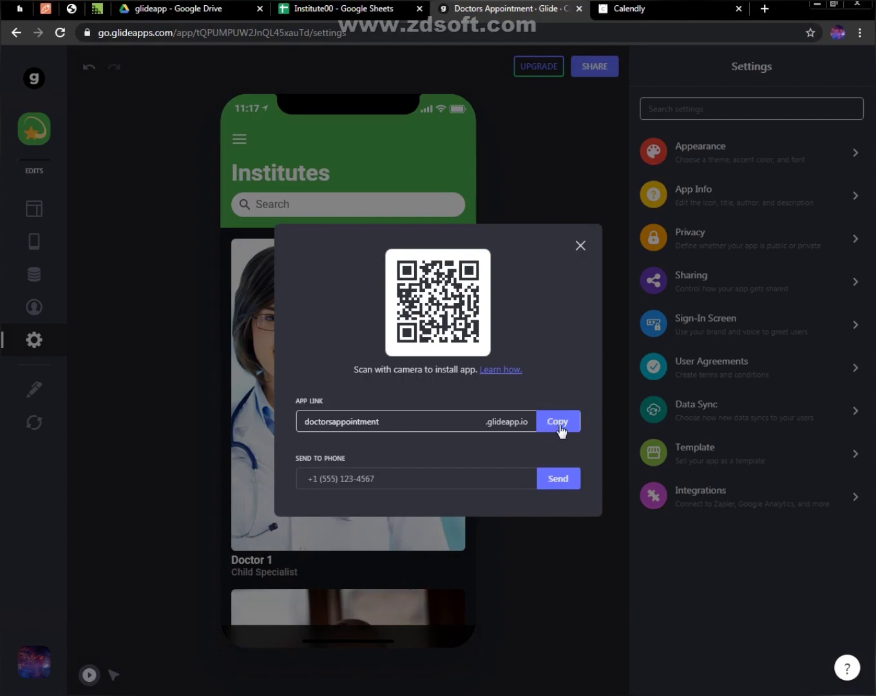
pyautogui.click(577, 248)
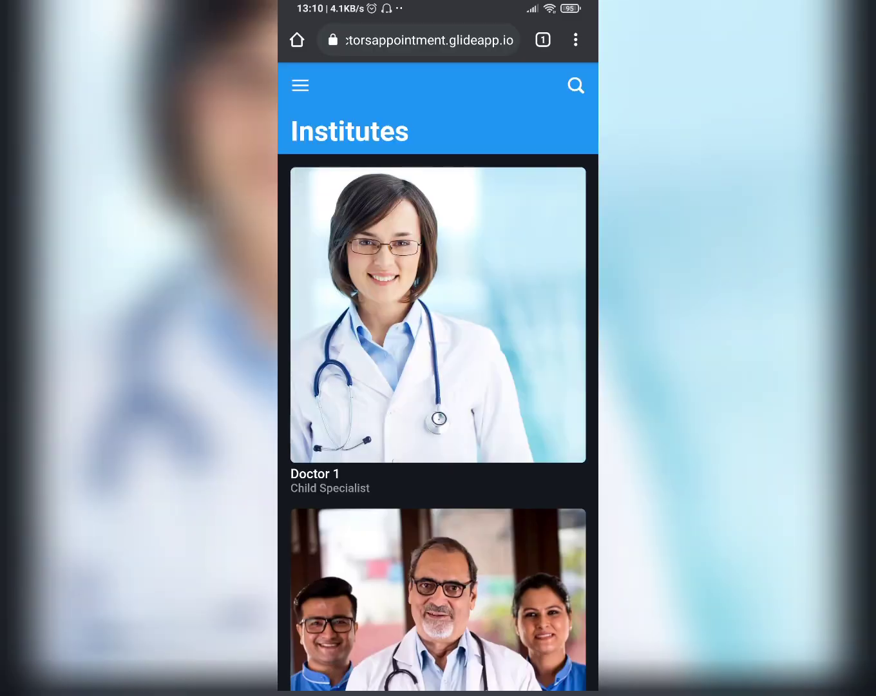
# On the phone, add the published Doctors Appointment app to the home screen
pyautogui.click(574, 40)
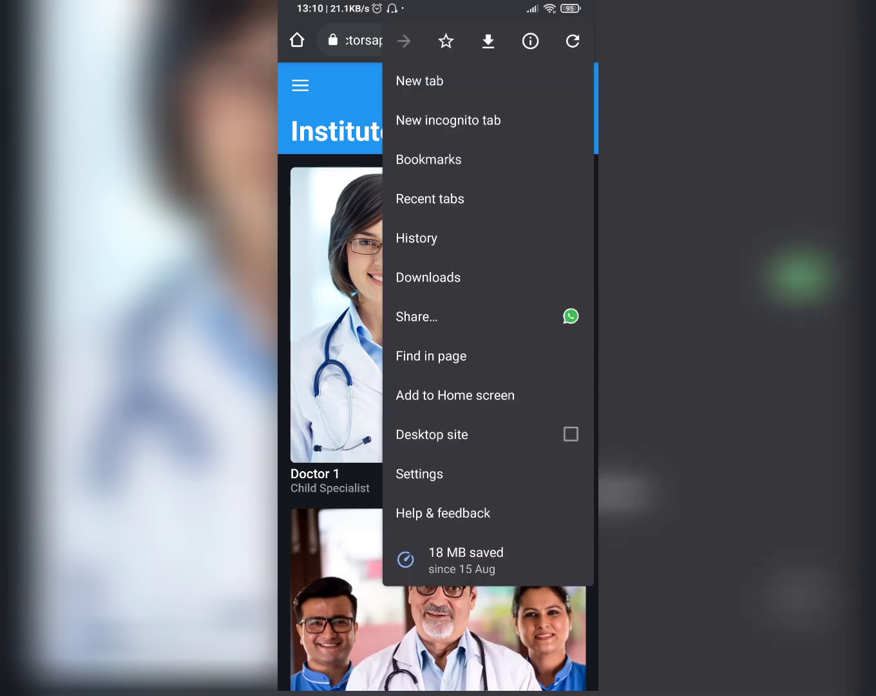
pyautogui.click(455, 395)
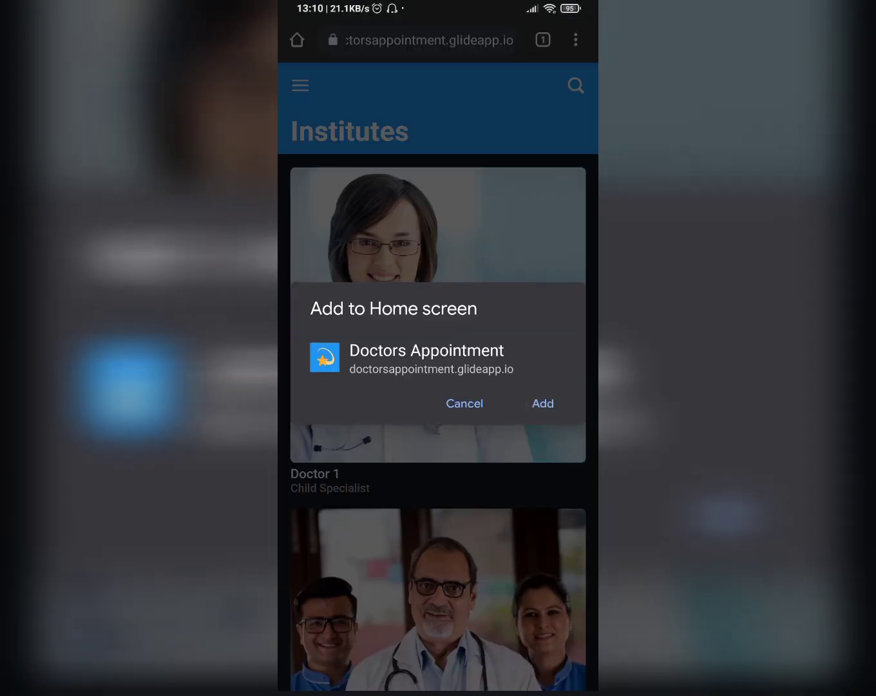
pyautogui.click(543, 403)
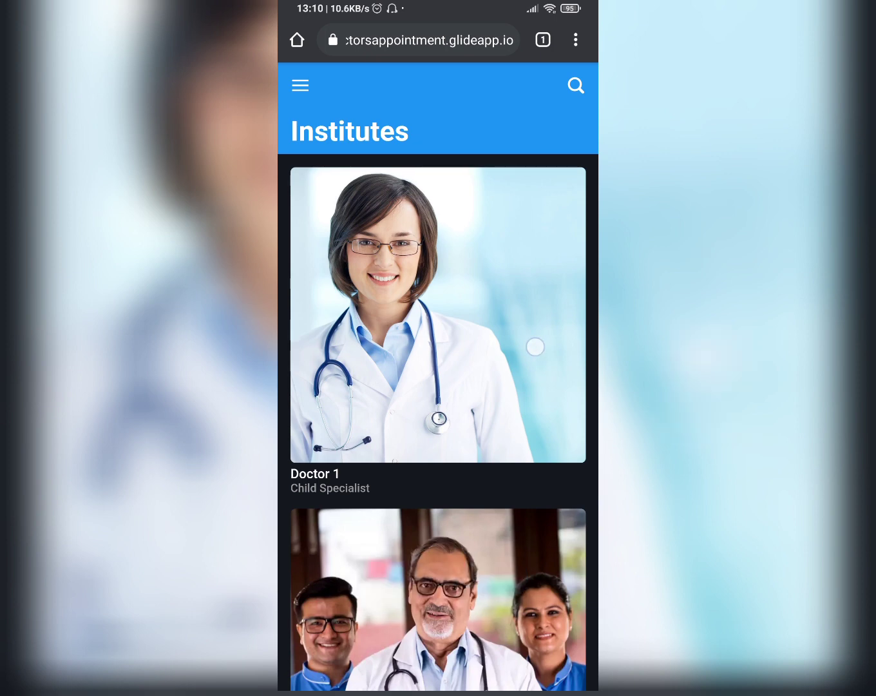
# Examine Doctor 1's page on the phone, including the contact details, booking button and map
pyautogui.scroll(-2, 533, 345)
pyautogui.click(531, 323)
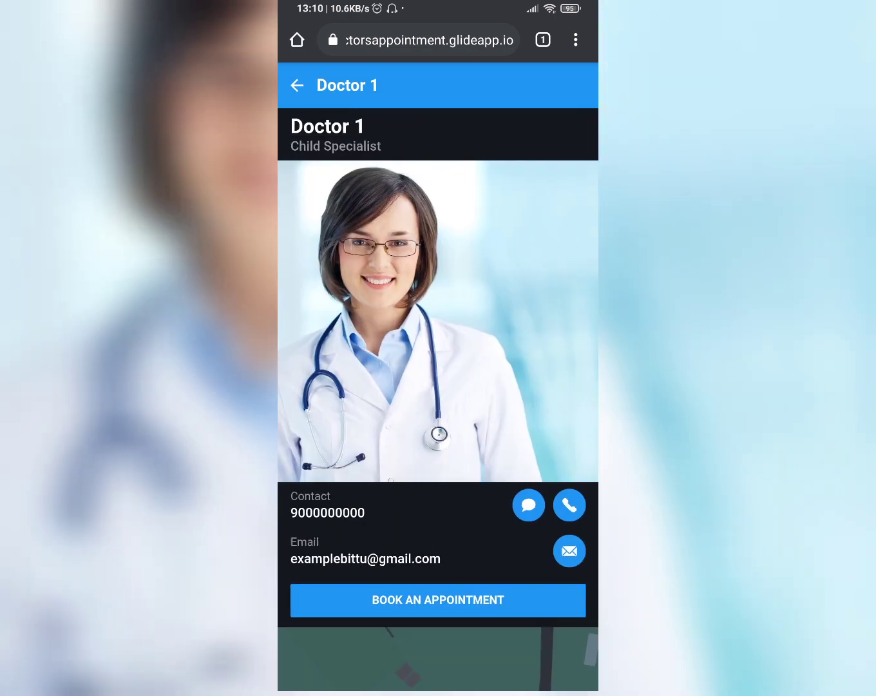
pyautogui.scroll(-3, 438, 386)
pyautogui.scroll(-3, 551, 264)
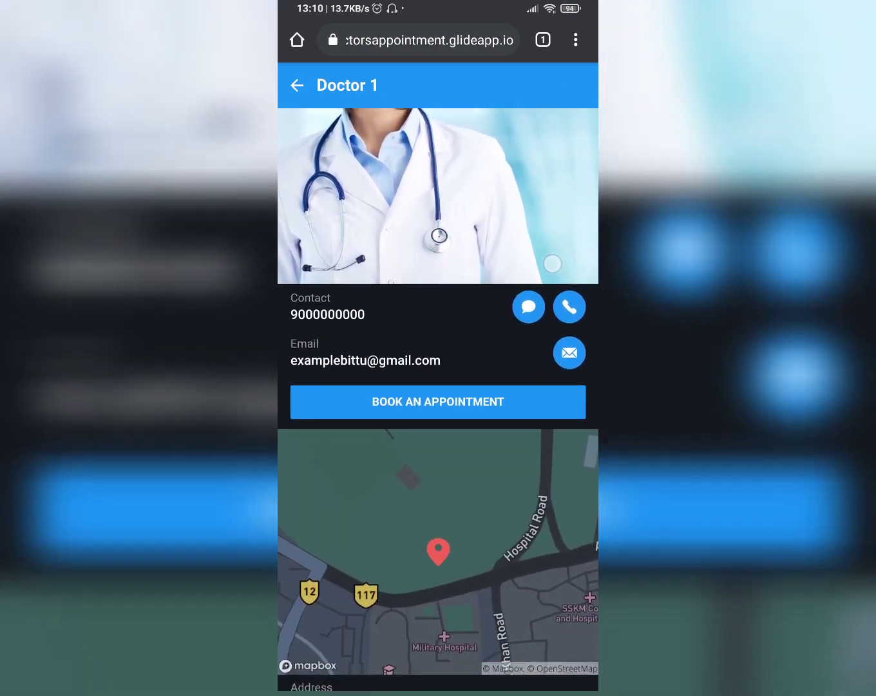
pyautogui.click(548, 334)
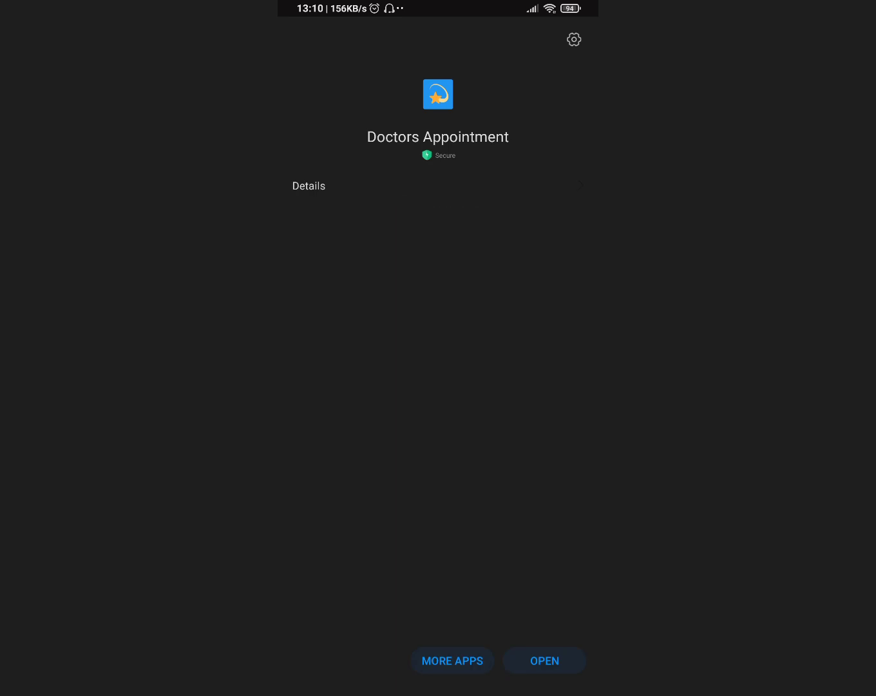
# Launch the installed Doctors Appointment app and open Doctor 1's contact section
pyautogui.click(549, 661)
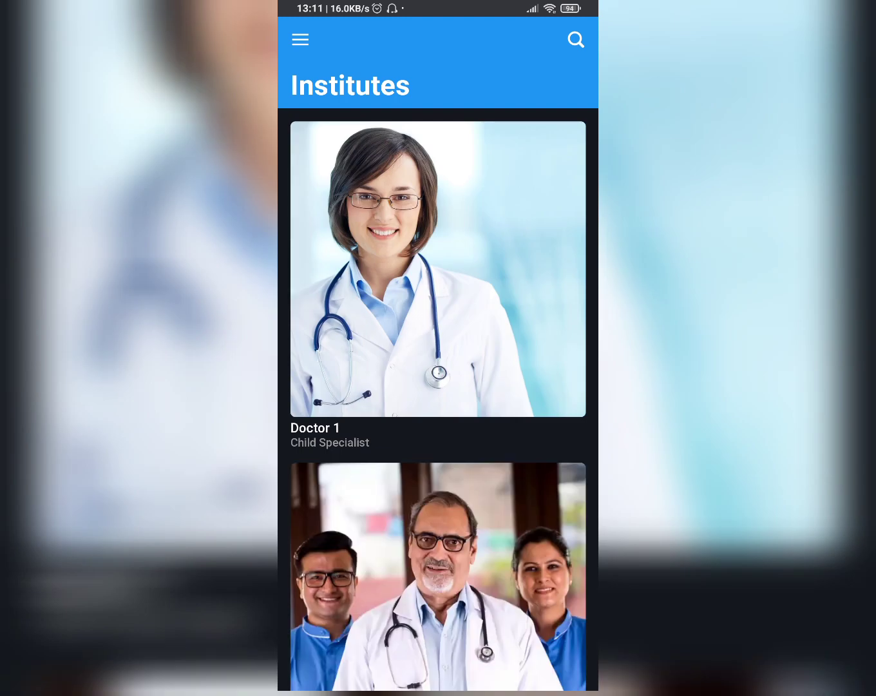
pyautogui.click(526, 367)
pyautogui.moveTo(549, 406); pyautogui.dragTo(562, 284)
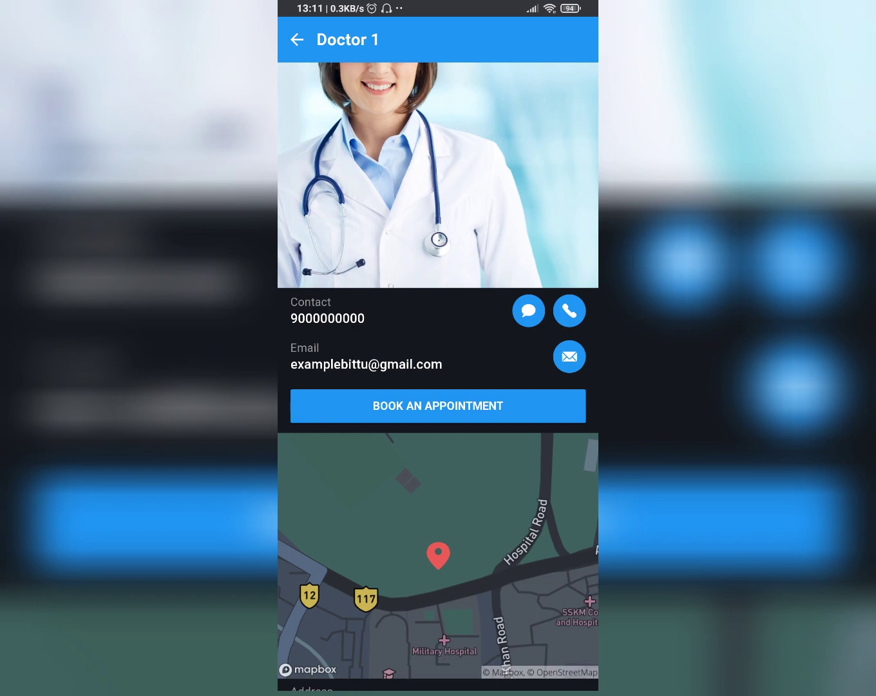
# Call Doctor 1's contact number with the Phone app, end the call and dismiss the caller ID pop-up
pyautogui.click(569, 311)
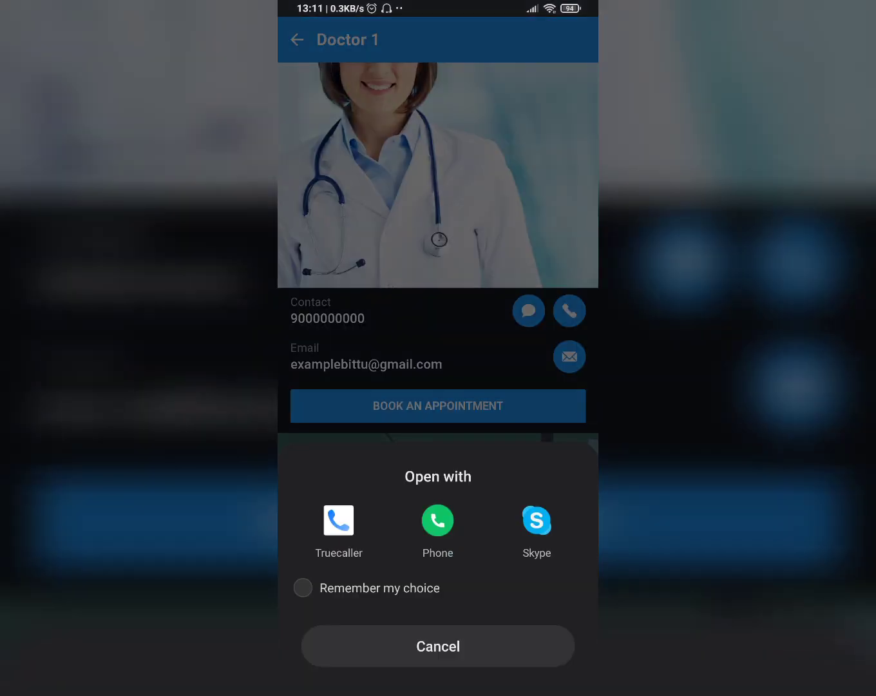
pyautogui.click(443, 535)
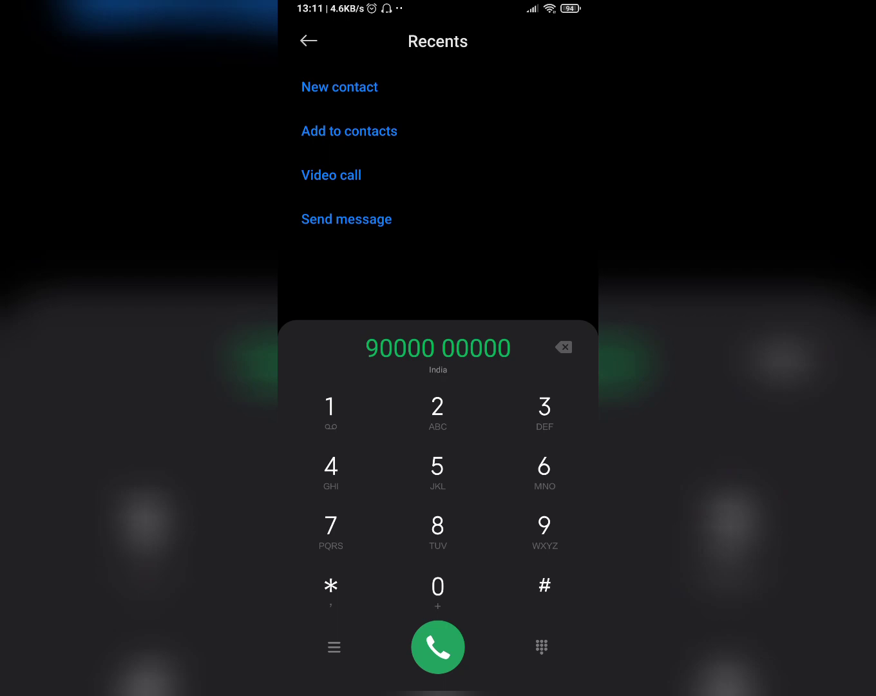
pyautogui.click(438, 646)
pyautogui.click(439, 626)
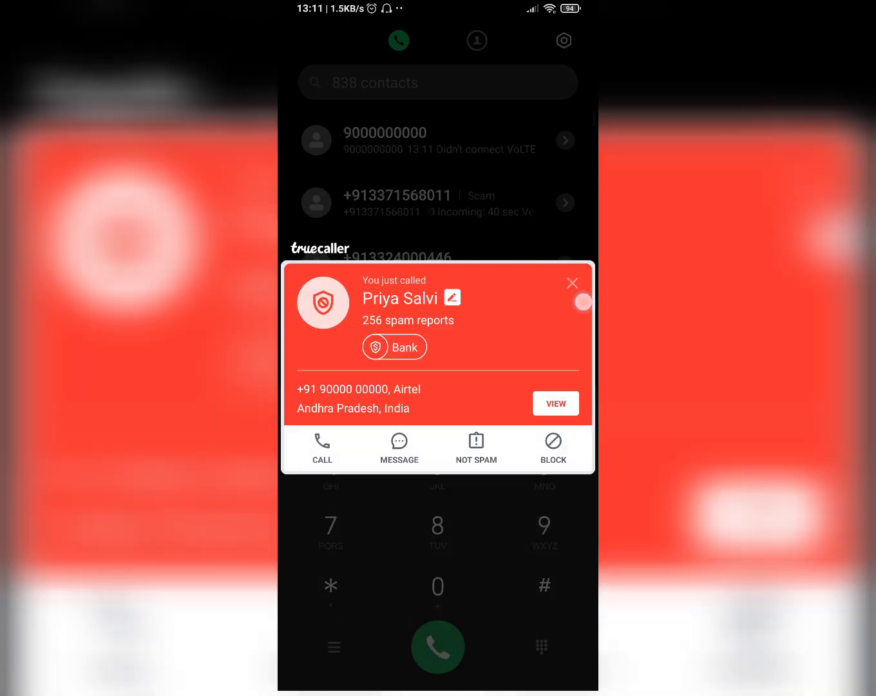
pyautogui.click(572, 284)
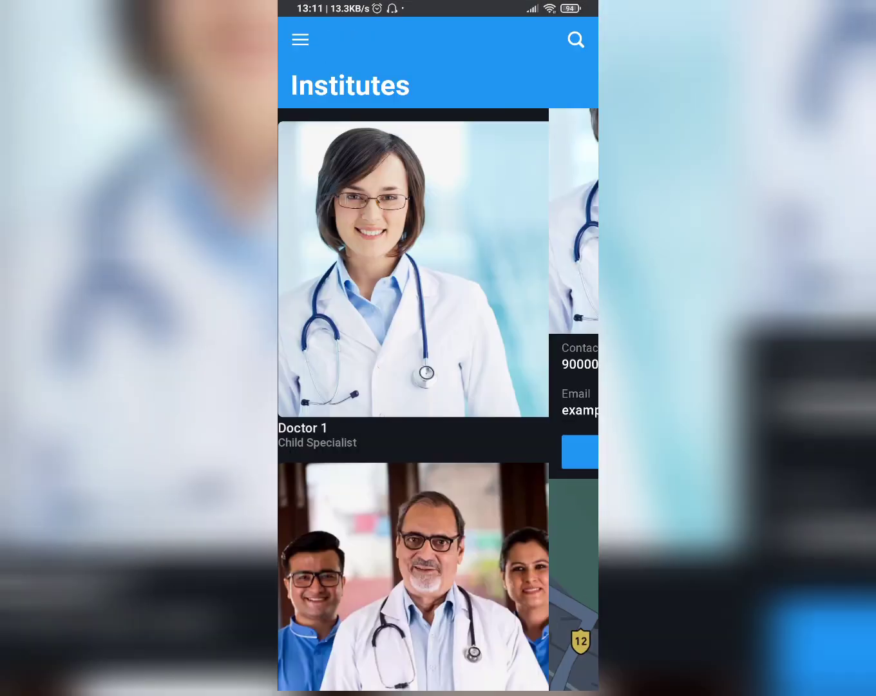
# Reopen Doctor 1's page, check that its email action starts a message to the doctor, and return without sending
pyautogui.click(438, 277)
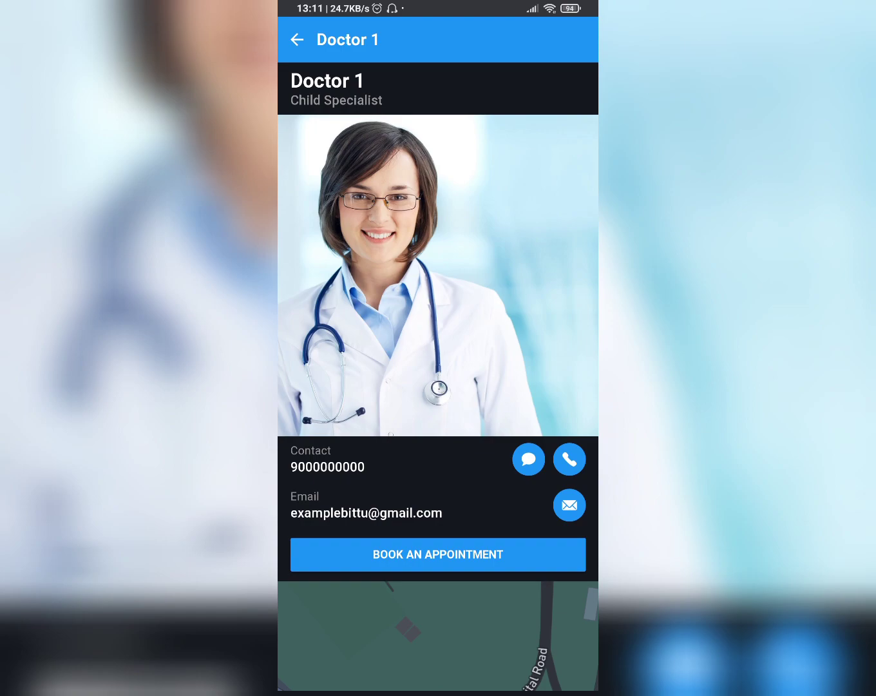
pyautogui.click(569, 505)
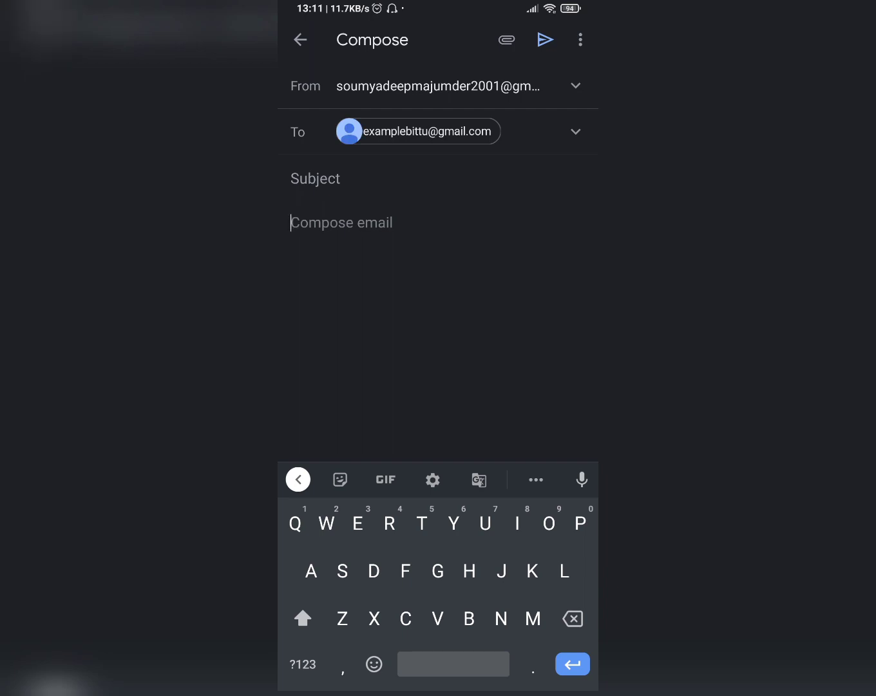
pyautogui.moveTo(596, 422); pyautogui.dragTo(469, 424)
pyautogui.moveTo(596, 422); pyautogui.dragTo(476, 424)
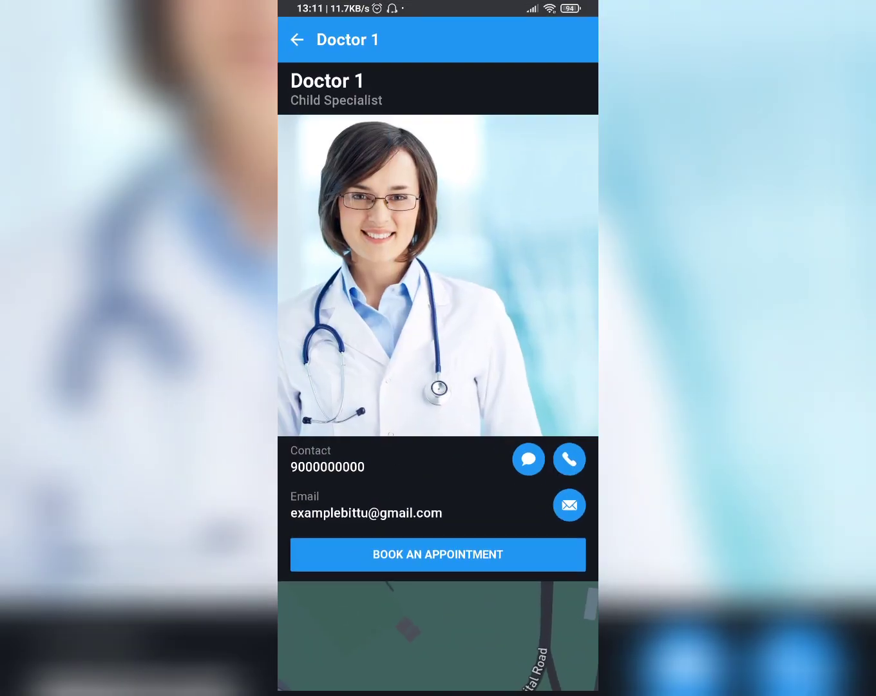
# Book an appointment from Doctor 1's page as a 15 Minute Meeting on September 17, 2020 at 10:15am
pyautogui.scroll(-3, 567, 419)
pyautogui.click(534, 436)
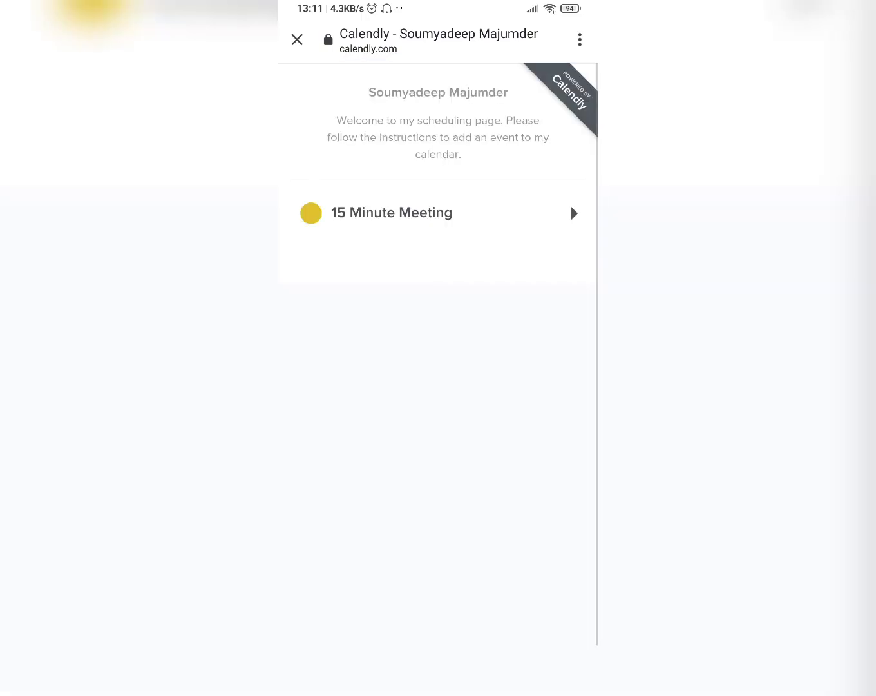
pyautogui.click(551, 215)
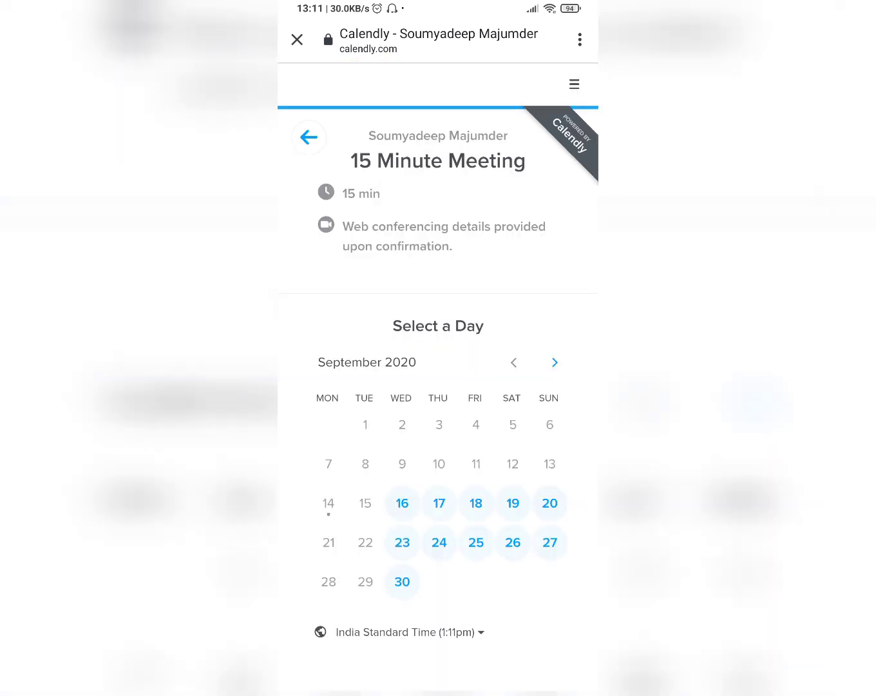
pyautogui.scroll(-2, 553, 393)
pyautogui.click(446, 410)
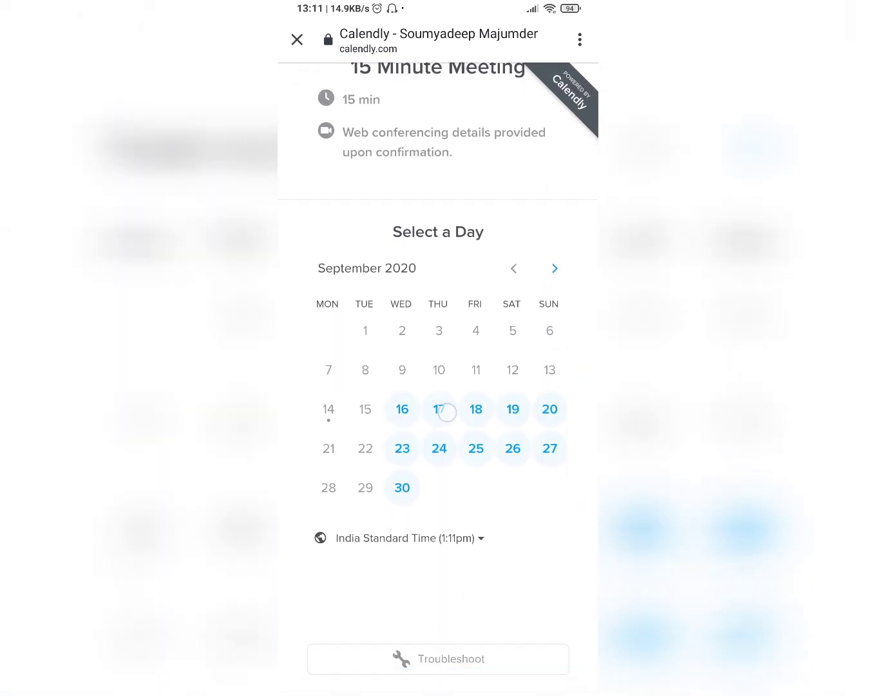
pyautogui.scroll(-1, 551, 342)
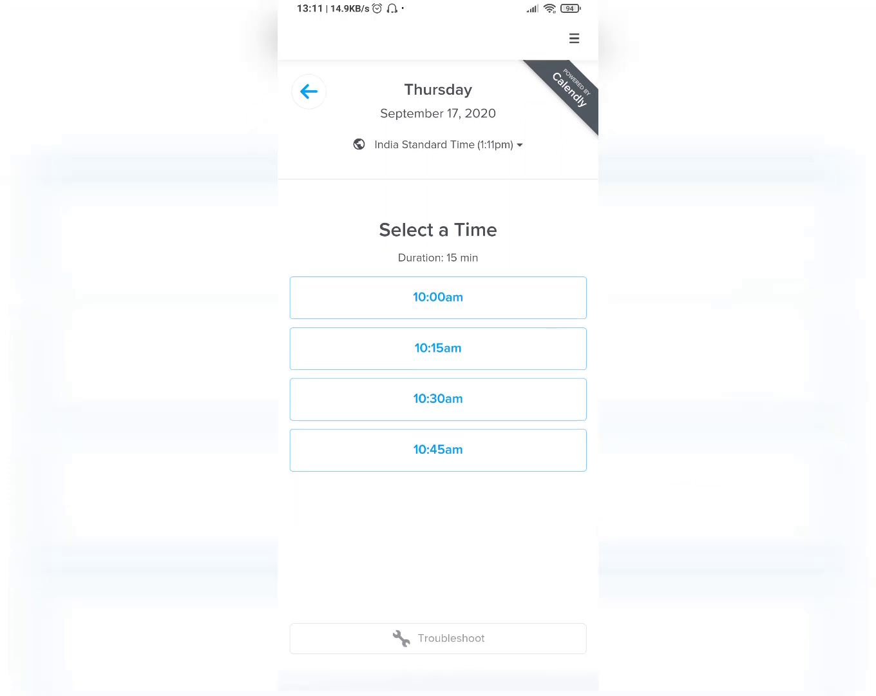
pyautogui.click(528, 356)
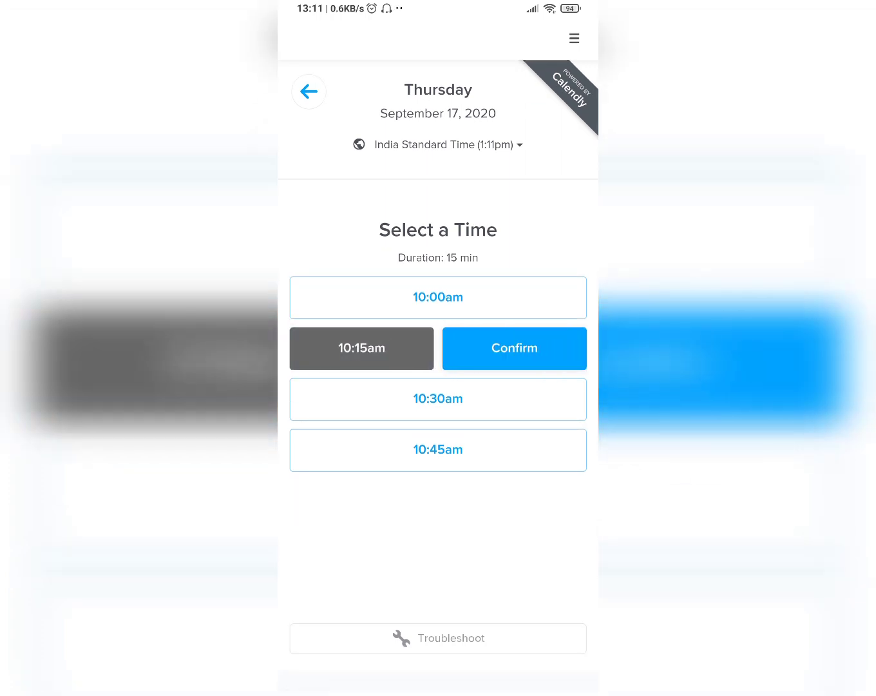
pyautogui.click(514, 348)
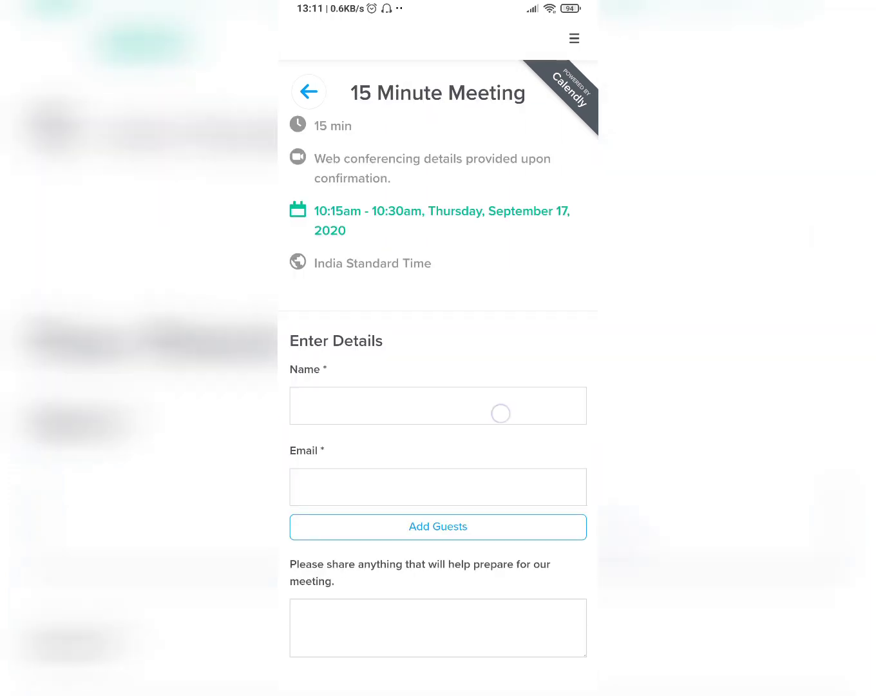
# Fill in the invitee's name and email from the saved details and start the meeting preparation note
pyautogui.click(501, 413)
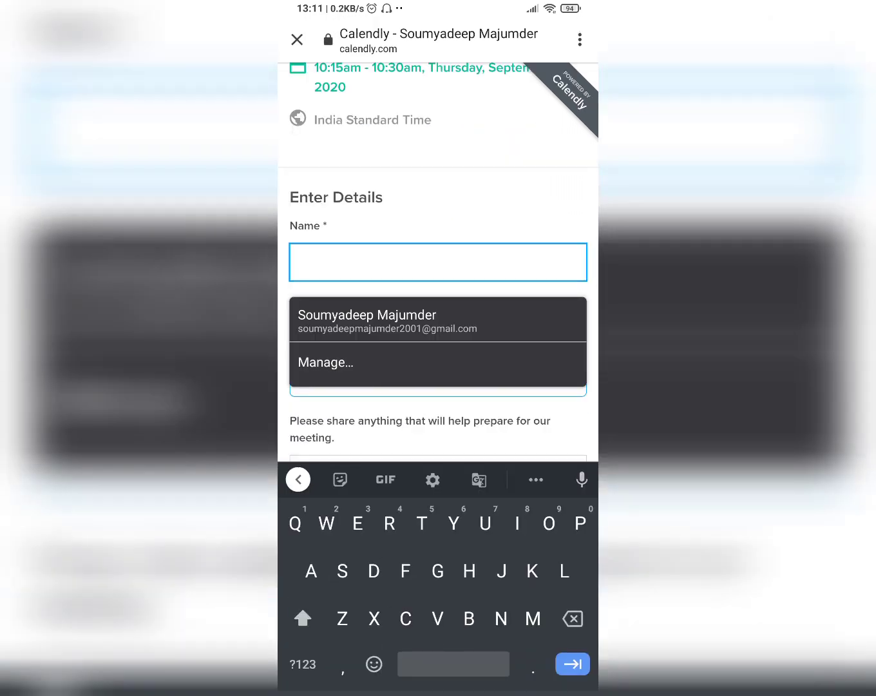
pyautogui.click(528, 325)
pyautogui.moveTo(563, 321); pyautogui.dragTo(563, 193)
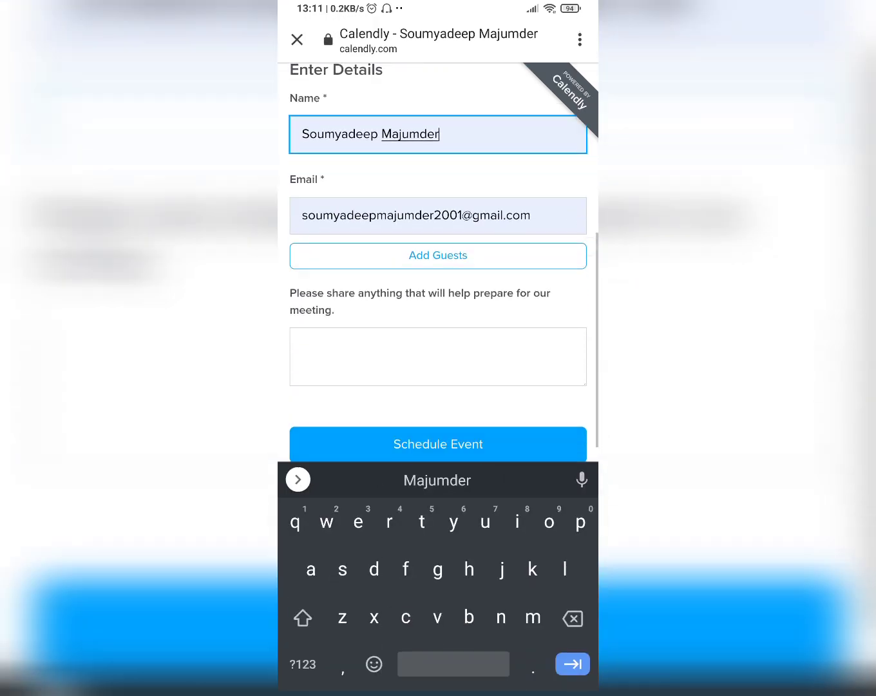
pyautogui.click(477, 341)
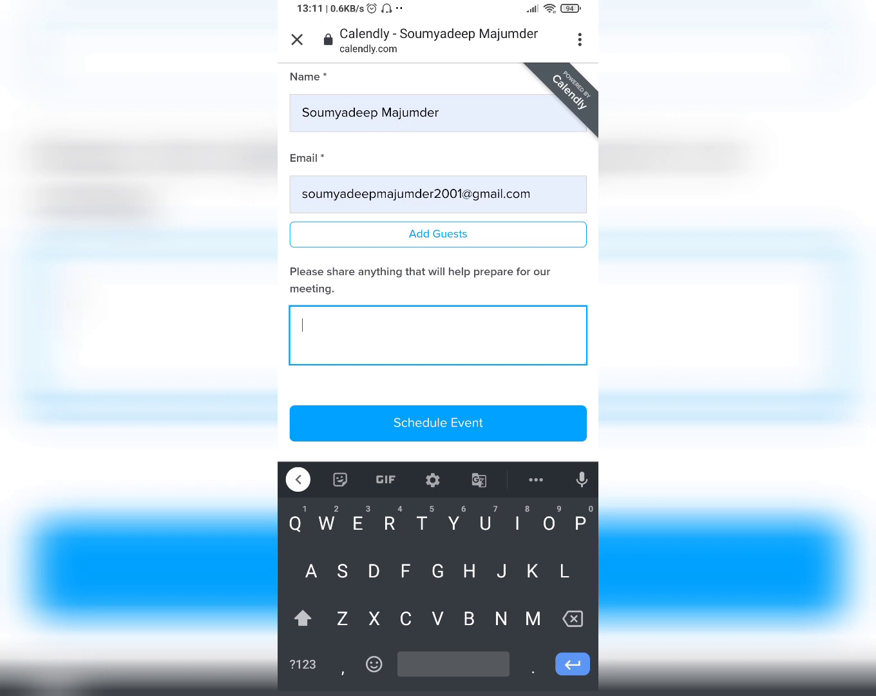
pyautogui.write('Hl')
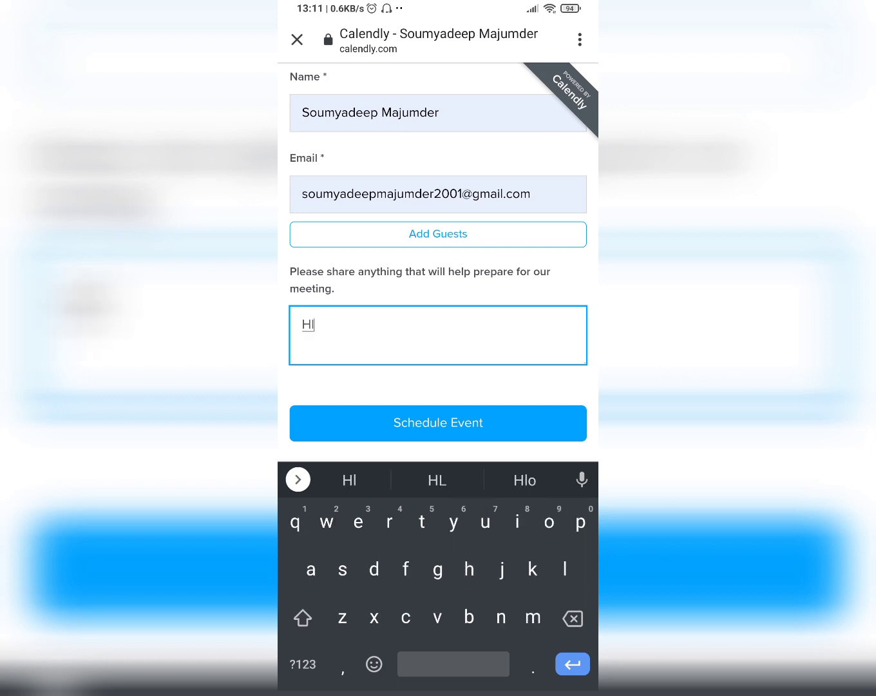
pyautogui.write('cl')
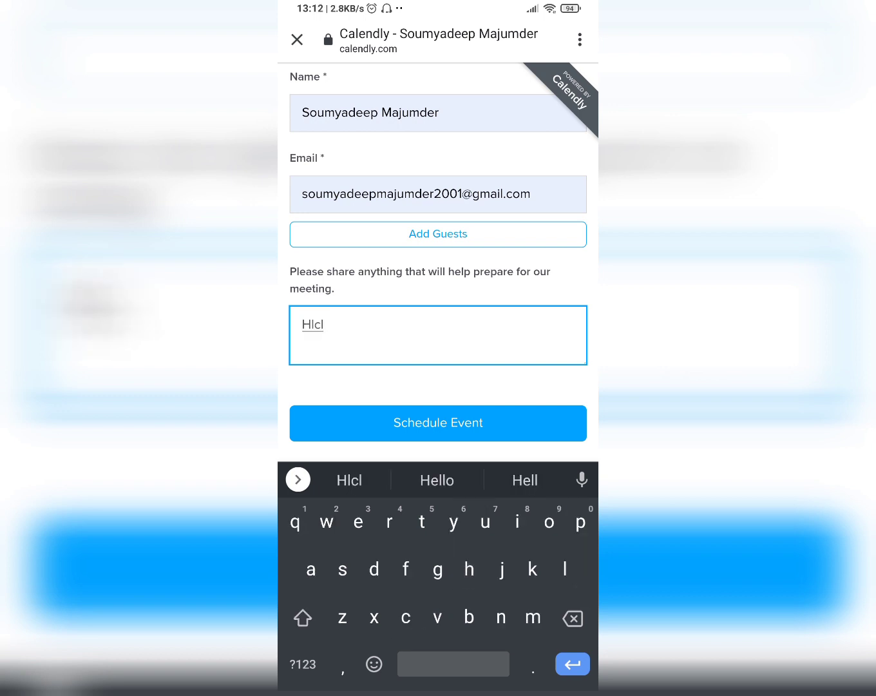
pyautogui.press('BackSpace')
pyautogui.press('BackSpace')
pyautogui.press('BackSpace')
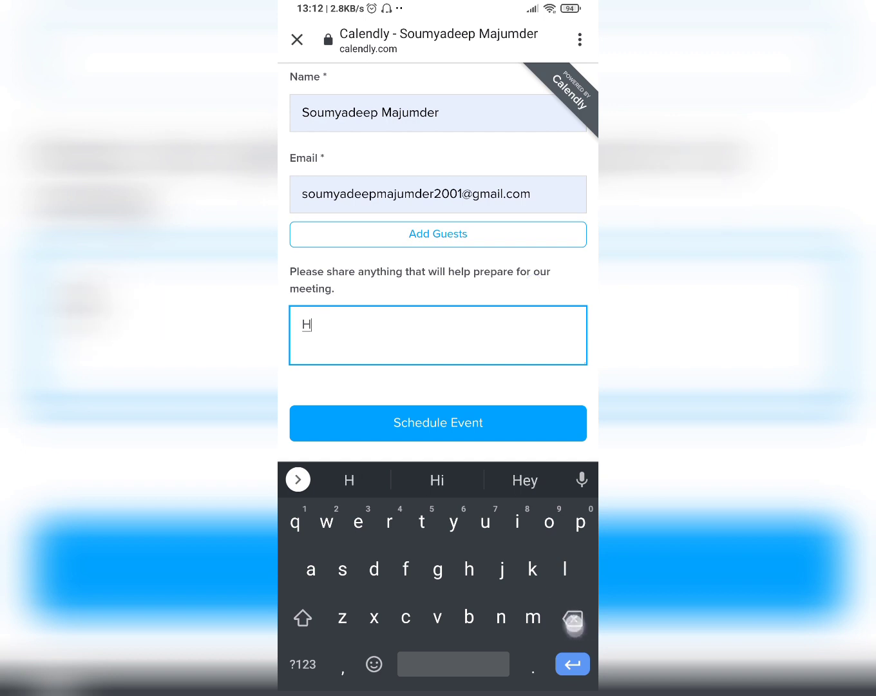
pyautogui.press('BackSpace')
# Enter "Checkup" as the meeting preparation note, schedule the event, and return to the scheduling page
pyautogui.write('Check')
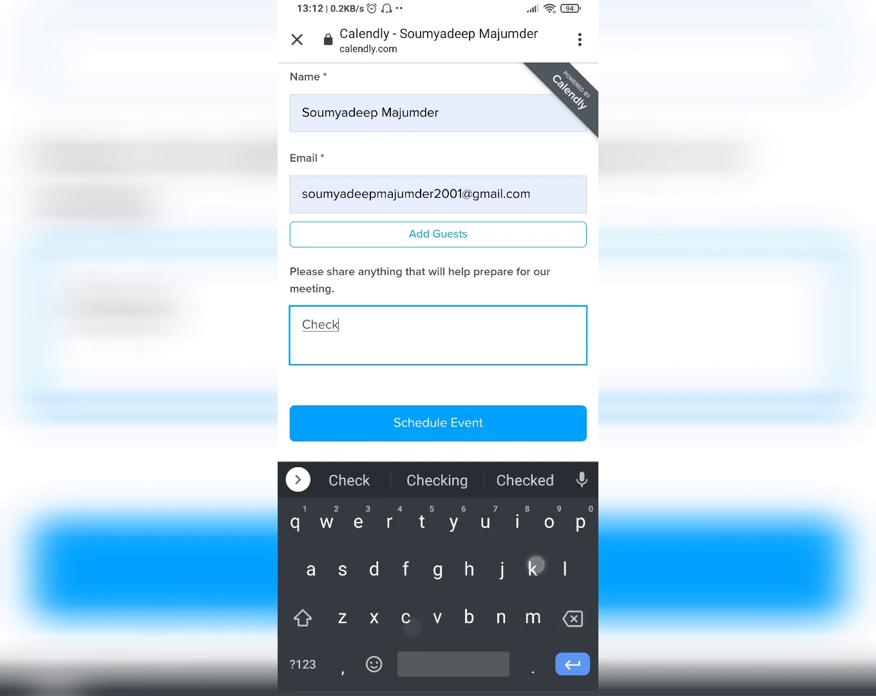
pyautogui.write('up')
pyautogui.click(527, 429)
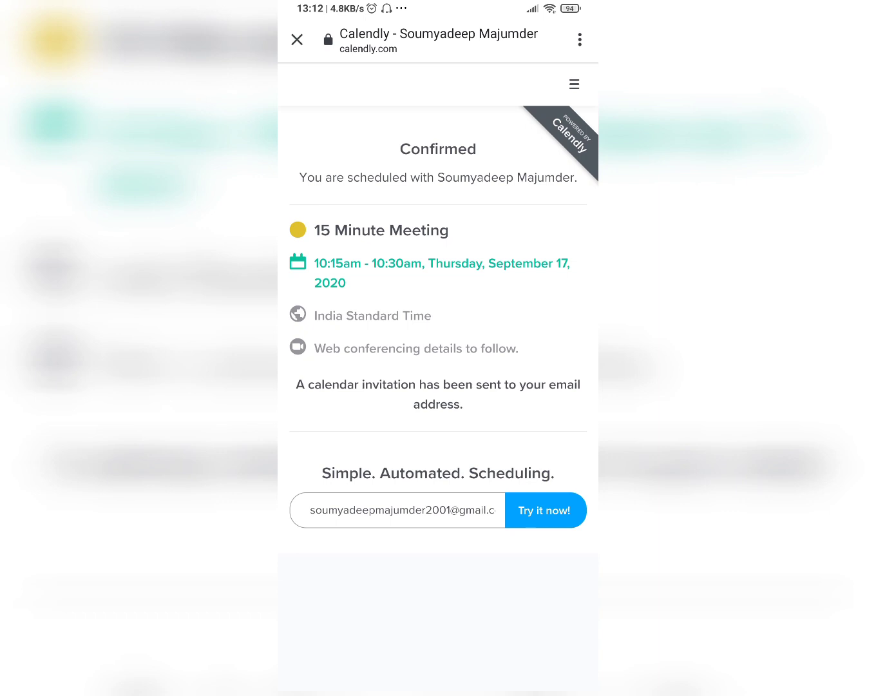
pyautogui.moveTo(596, 445); pyautogui.dragTo(487, 487)
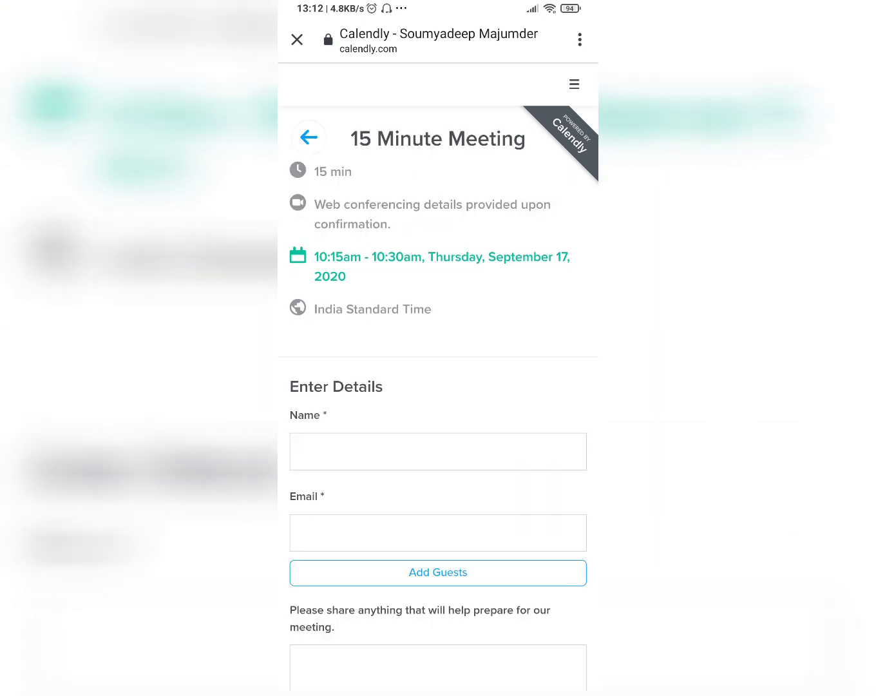
pyautogui.moveTo(597, 463); pyautogui.dragTo(499, 476)
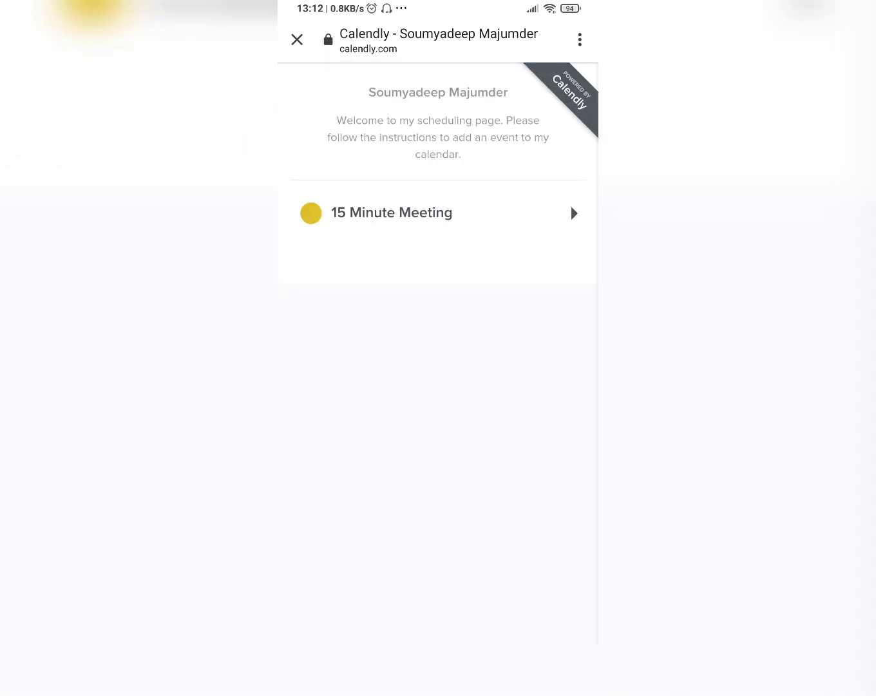
# Leave the scheduling page, open Doctor 1's map location in Google Maps to check it, and return to the doctor's page
pyautogui.moveTo(596, 453); pyautogui.dragTo(499, 479)
pyautogui.moveTo(557, 454); pyautogui.dragTo(577, 328)
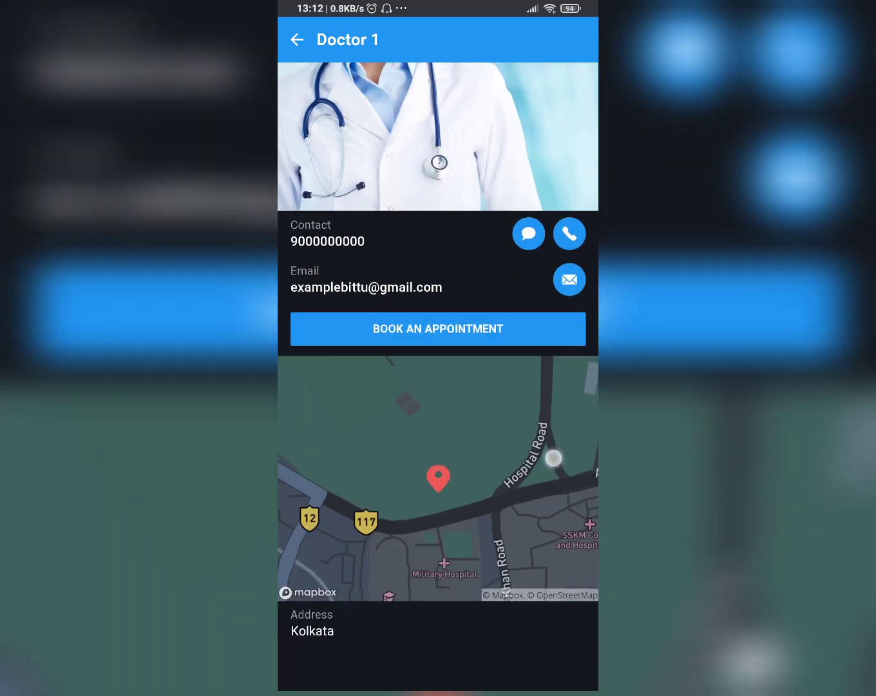
pyautogui.moveTo(554, 458); pyautogui.dragTo(561, 434)
pyautogui.click(479, 486)
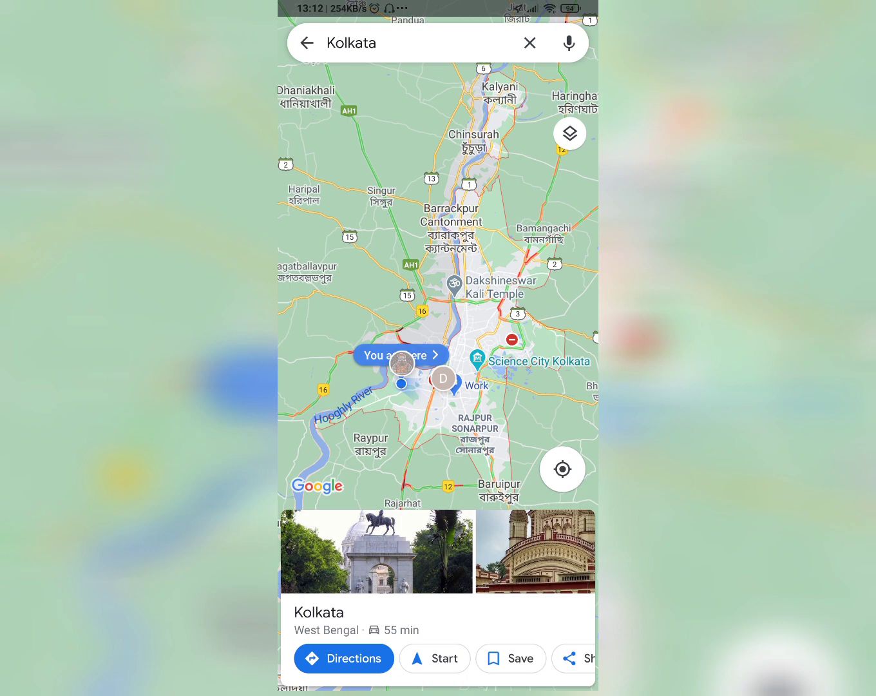
pyautogui.moveTo(597, 421); pyautogui.dragTo(473, 420)
pyautogui.moveTo(553, 397); pyautogui.dragTo(557, 532)
pyautogui.moveTo(551, 473); pyautogui.dragTo(569, 536)
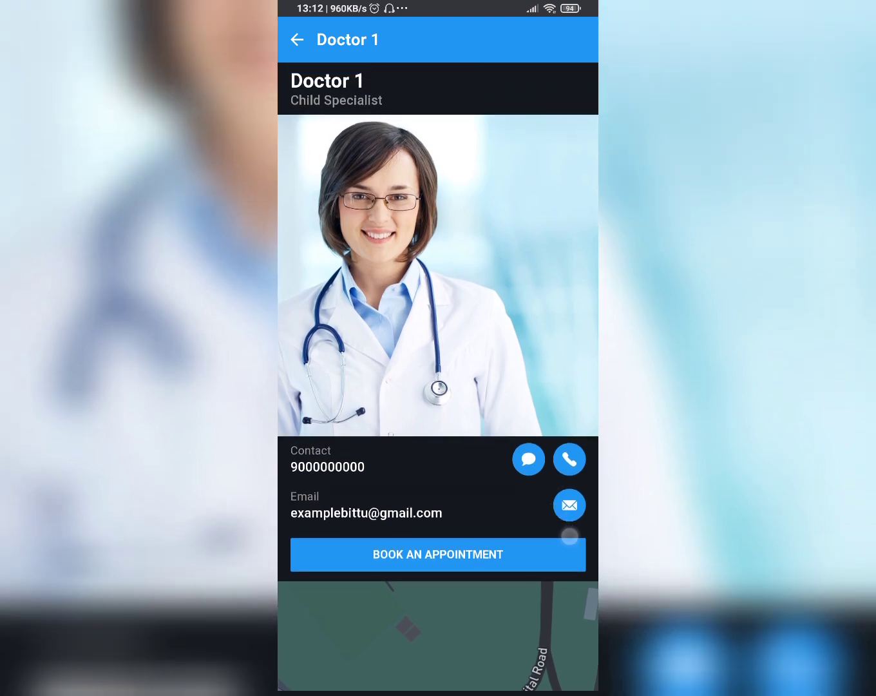
# Go back to the Institutes list, review Doctor 2's contact, booking and map details, and return to the list
pyautogui.click(282, 42)
pyautogui.moveTo(546, 399); pyautogui.dragTo(551, 219)
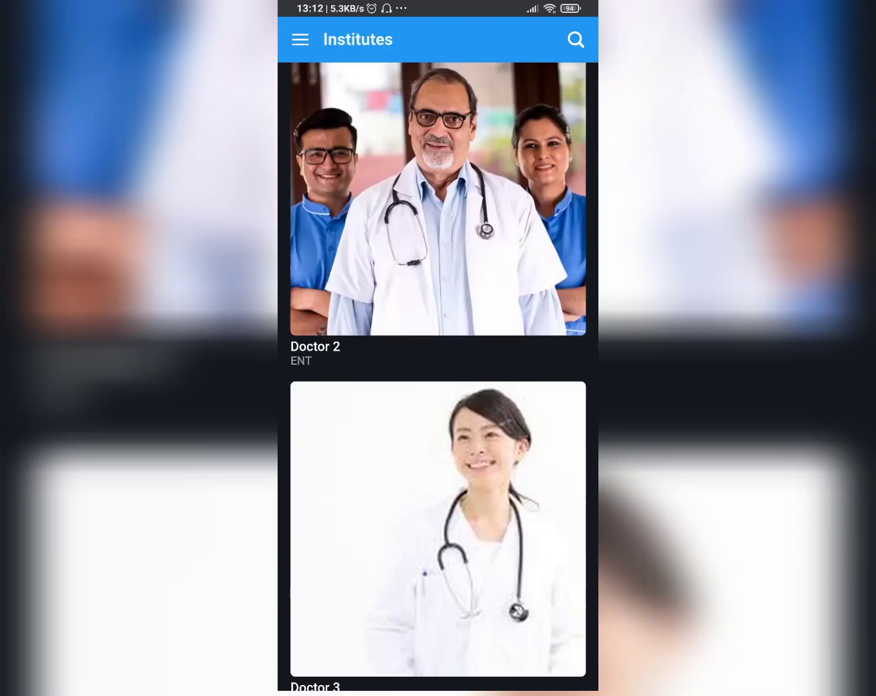
pyautogui.moveTo(496, 481); pyautogui.dragTo(519, 573)
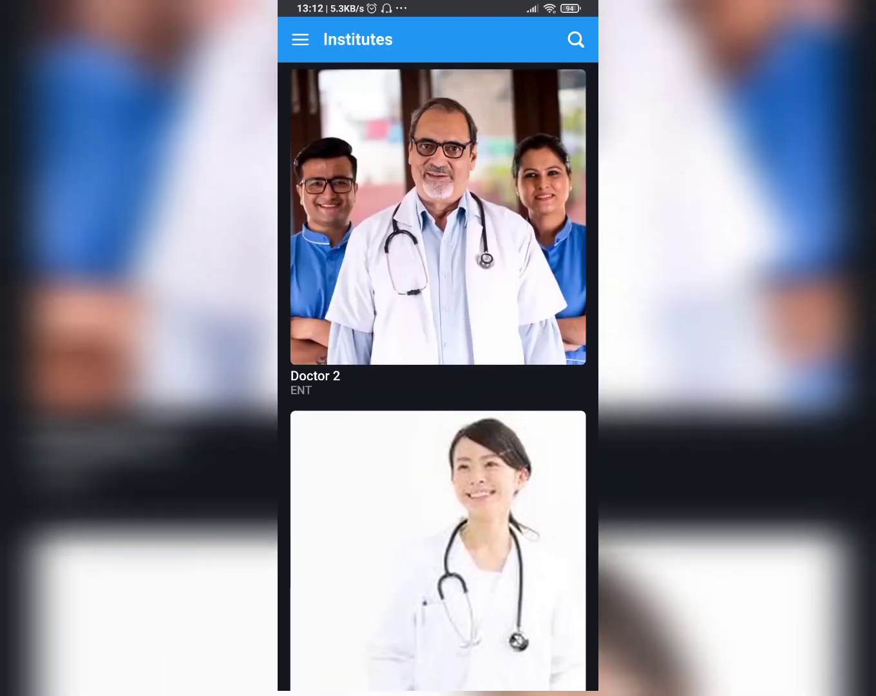
pyautogui.click(483, 283)
pyautogui.moveTo(532, 484); pyautogui.dragTo(539, 359)
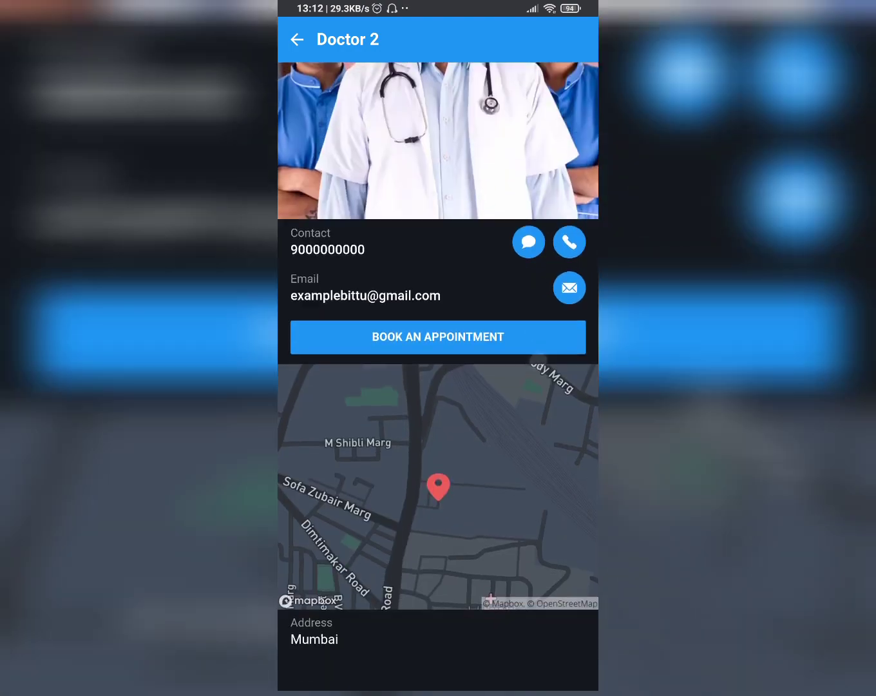
pyautogui.moveTo(510, 444); pyautogui.dragTo(515, 571)
pyautogui.click(293, 49)
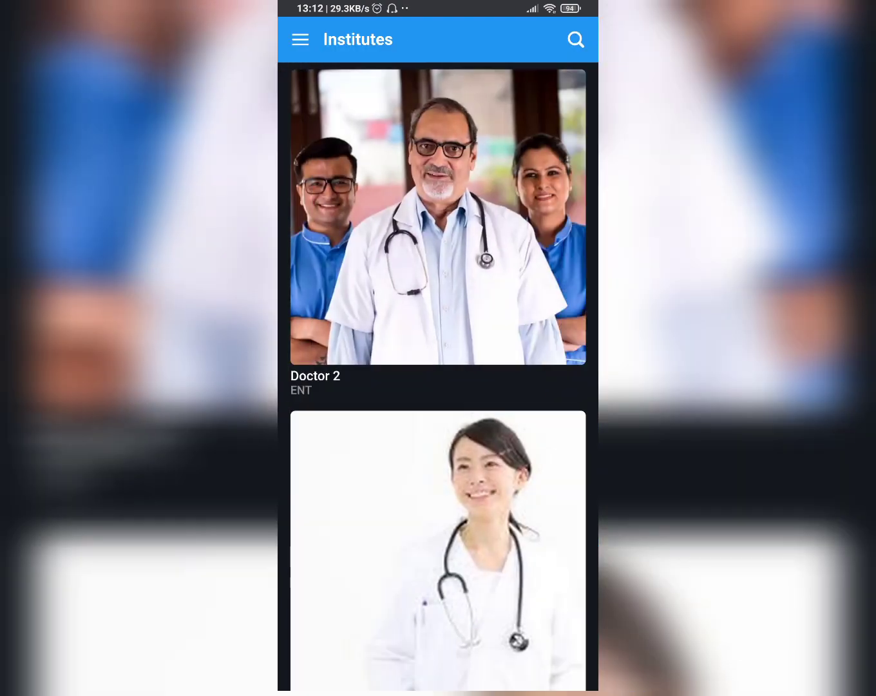
# View the app's side menu with its account details and options, and close it again
pyautogui.moveTo(548, 370); pyautogui.dragTo(553, 585)
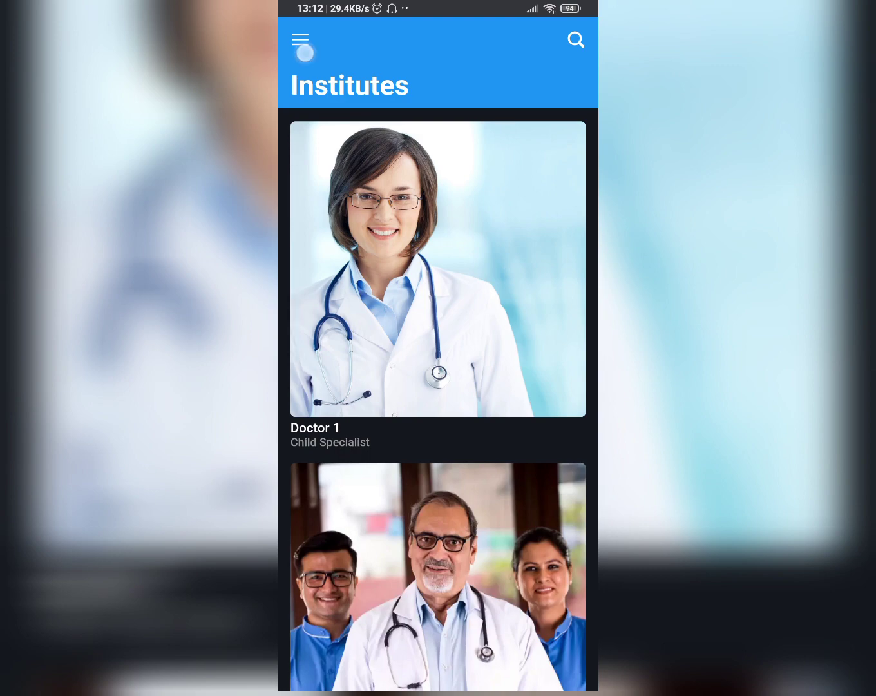
pyautogui.click(302, 45)
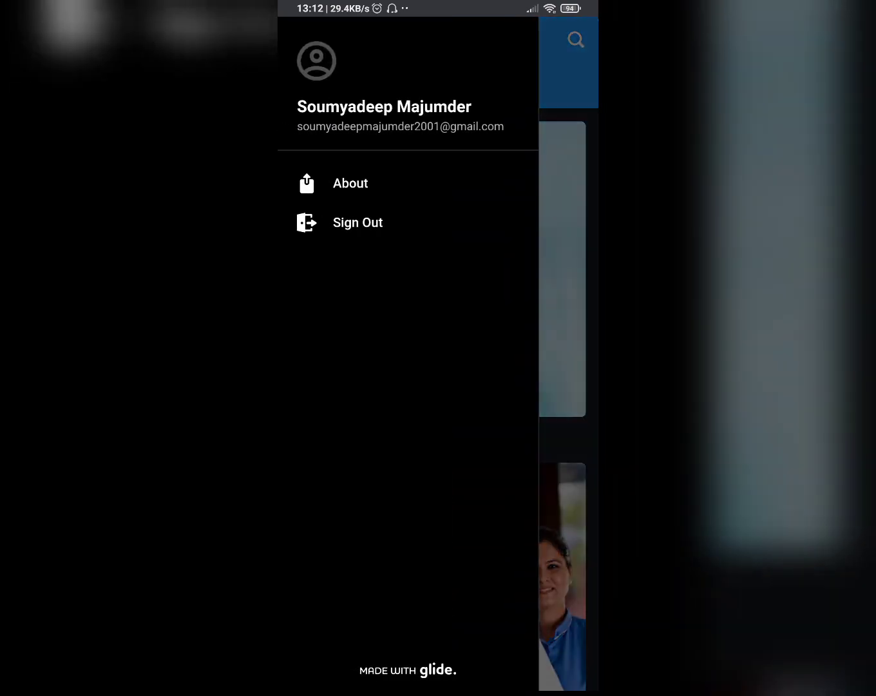
pyautogui.moveTo(517, 436); pyautogui.dragTo(361, 441)
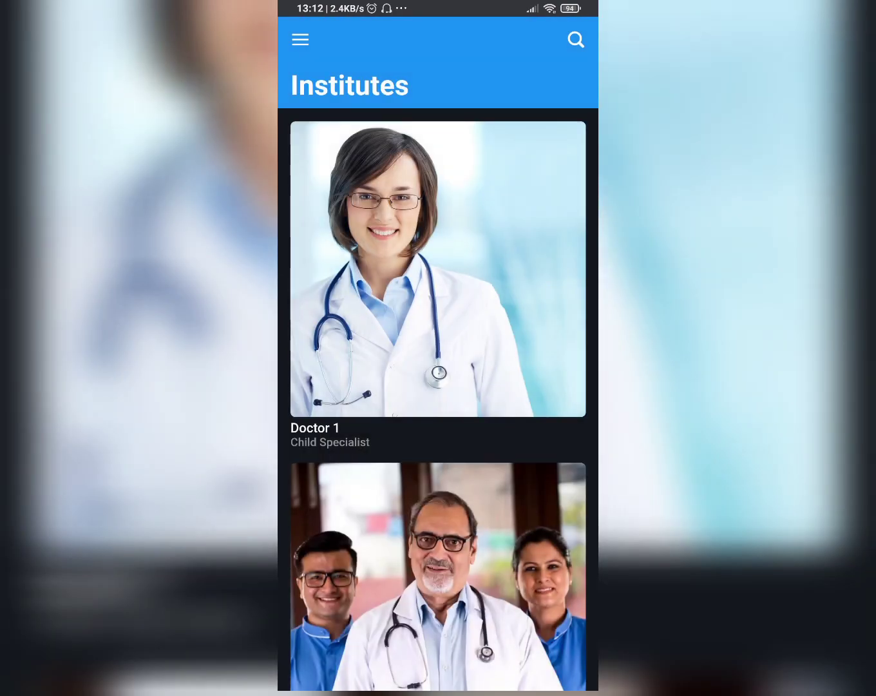